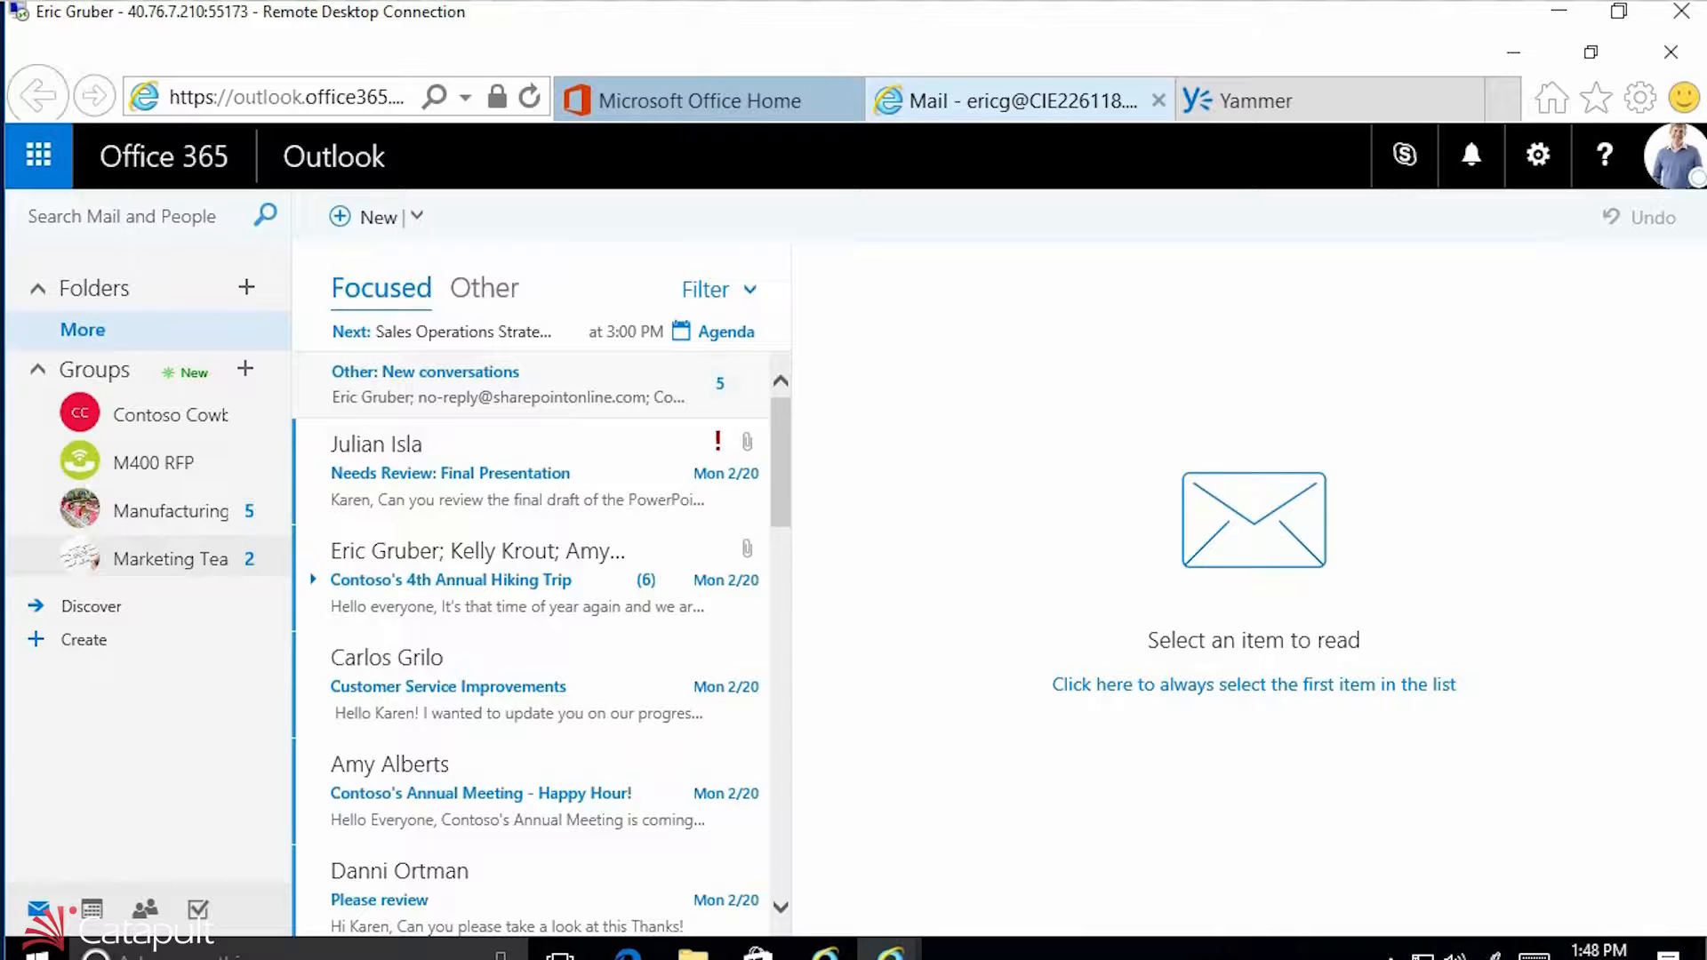
Open the Marketing Team group's "Upcoming launch of the M400" conversation and dismiss the groups introduction tip.
{"action": "left_click", "coordinate": [169, 559]}
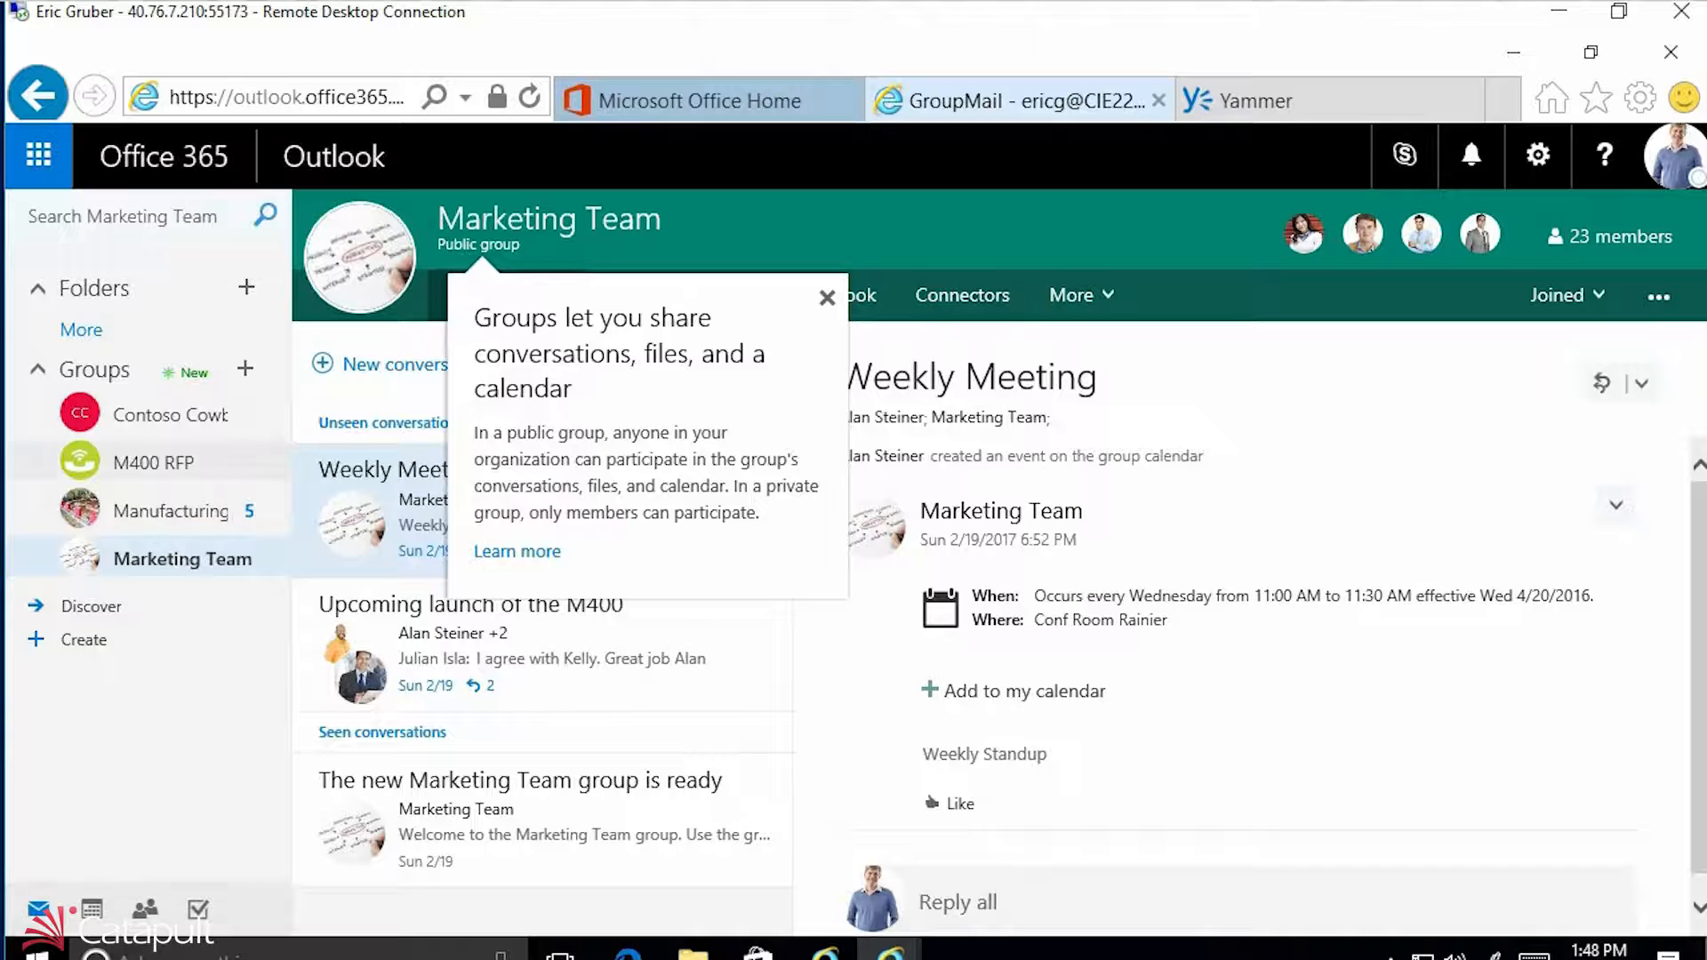
{"action": "left_click", "coordinate": [569, 658]}
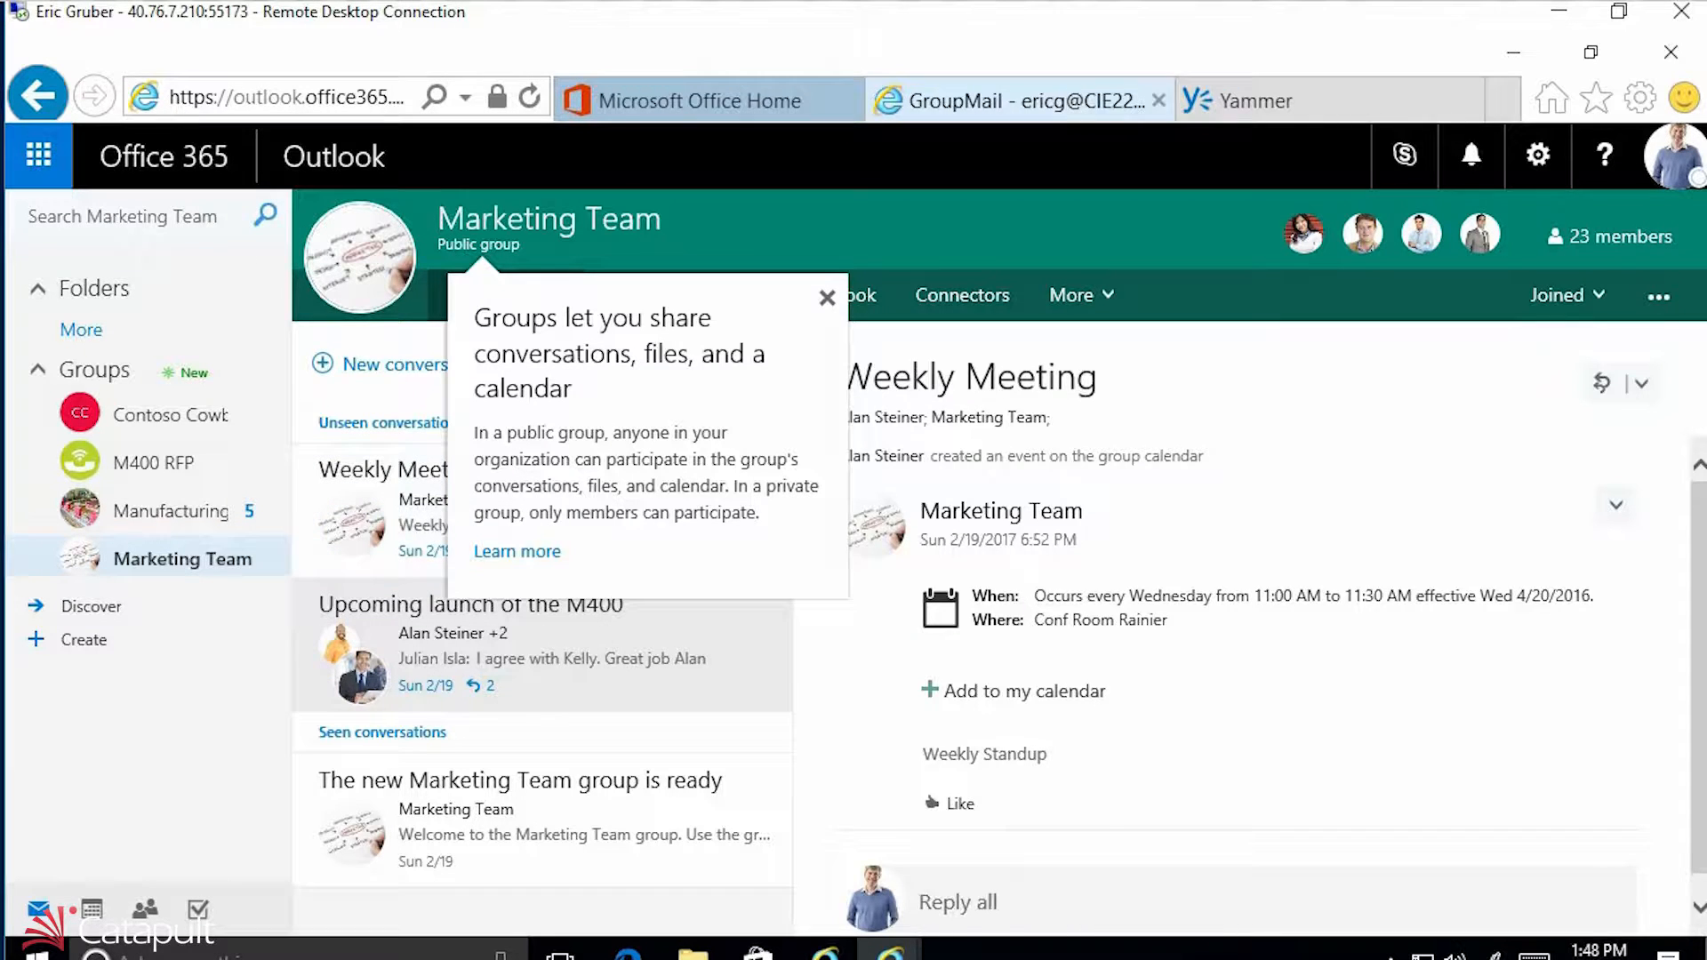
{"action": "left_click", "coordinate": [828, 298]}
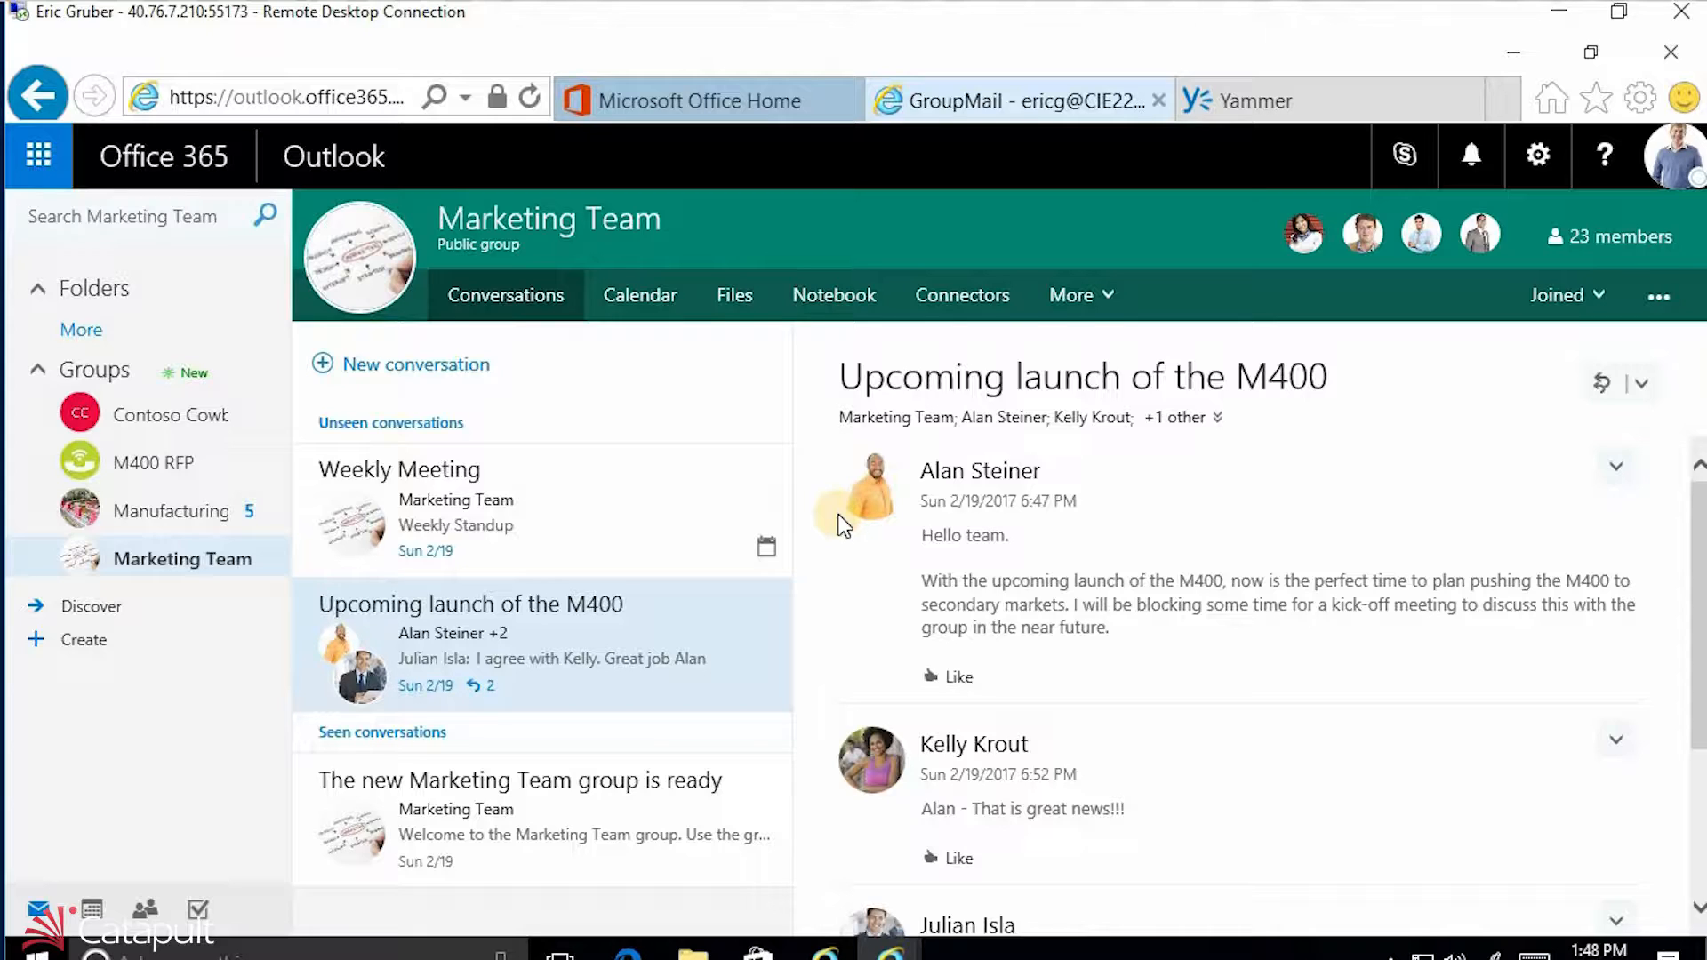
Like the first two messages in the "Upcoming launch of the M400" conversation.
{"action": "left_click", "coordinate": [767, 546]}
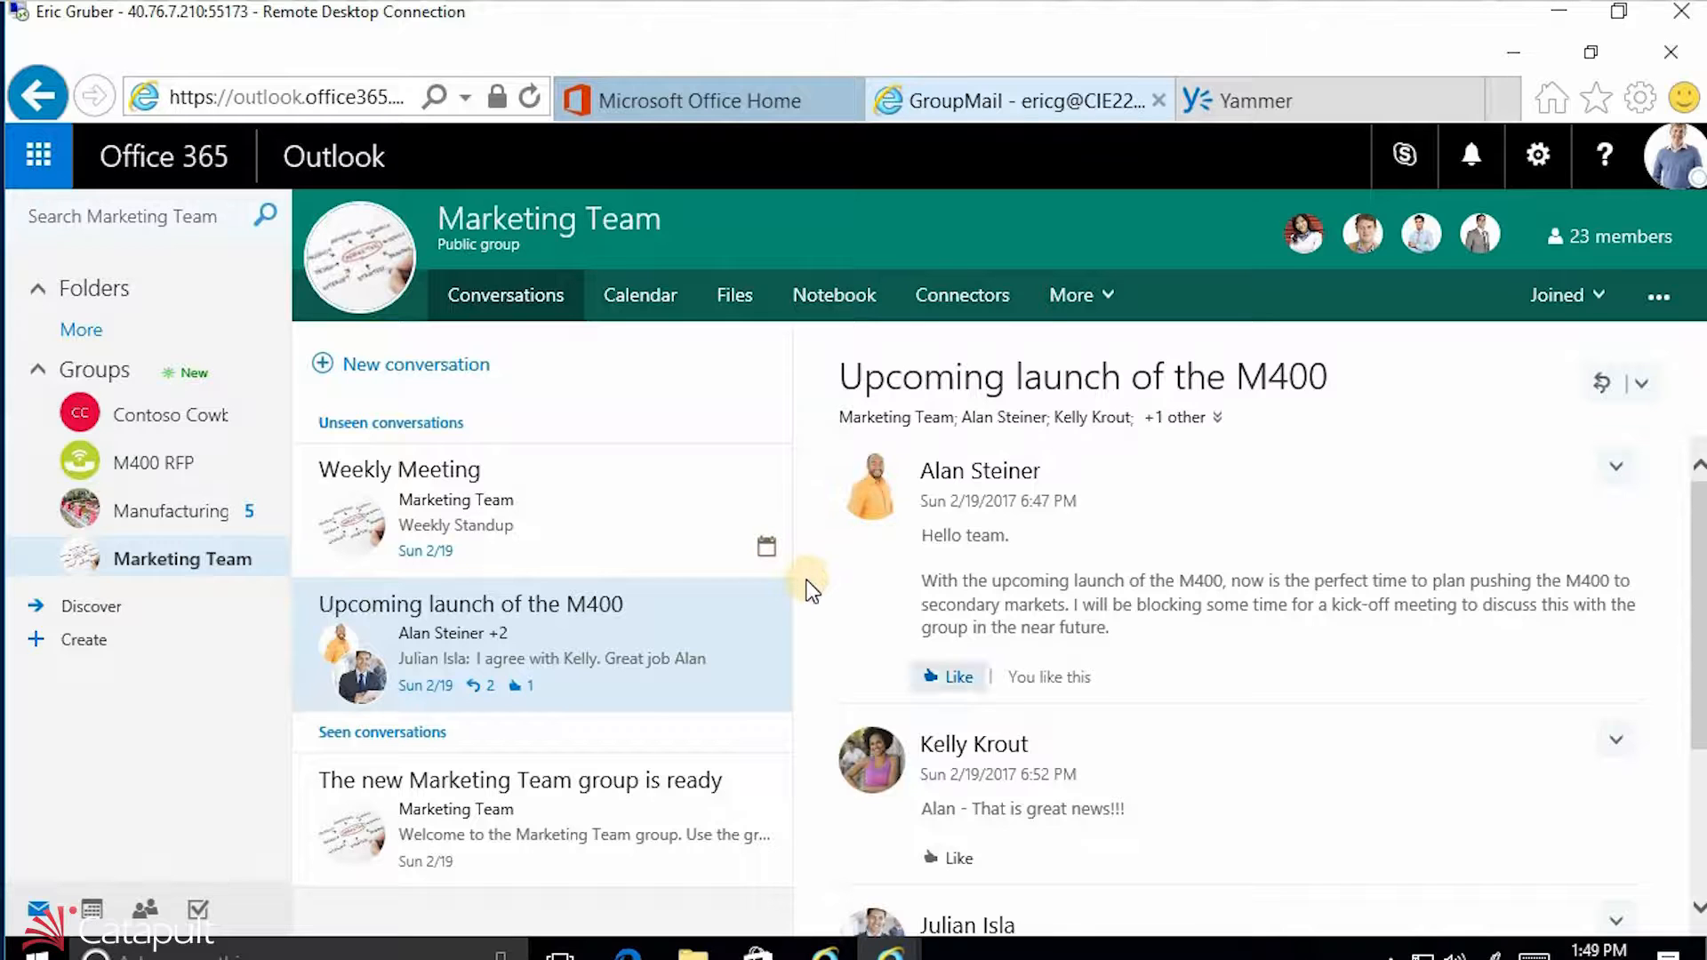
{"action": "scroll", "coordinate": [813, 587], "scroll_direction": "down", "scroll_amount": 3}
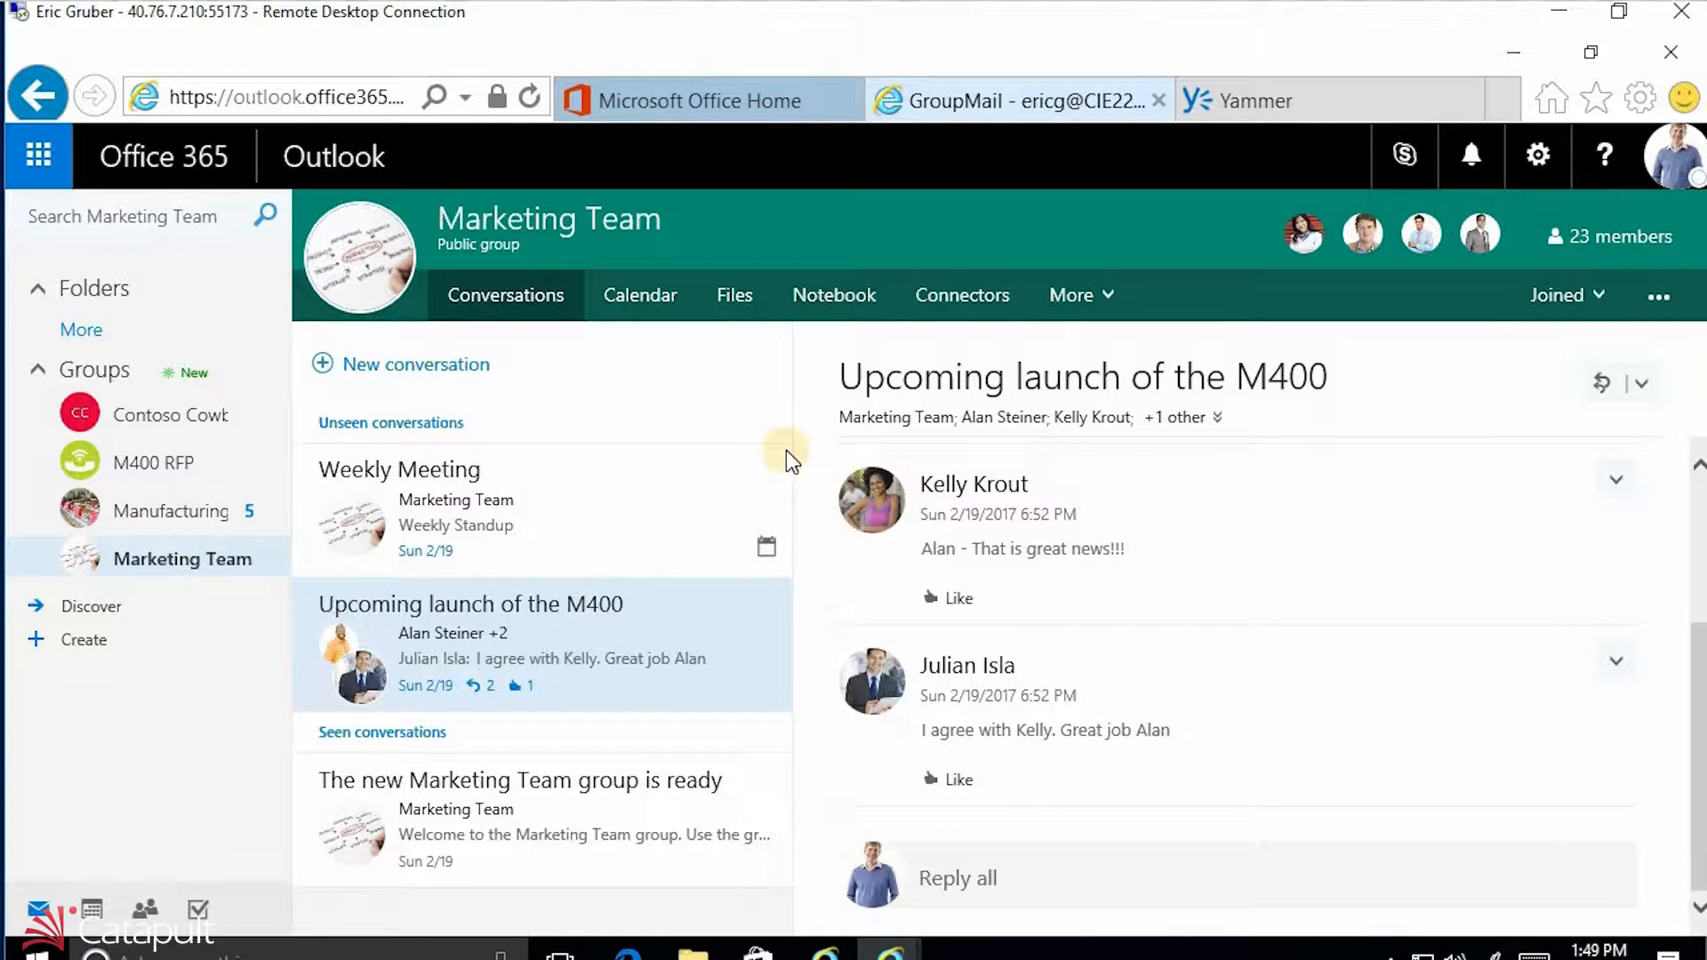
{"action": "left_click", "coordinate": [958, 598]}
Send a reply to everyone in the conversation reading "I think this is a grand idea. What can I do to help".
{"action": "left_click", "coordinate": [958, 878]}
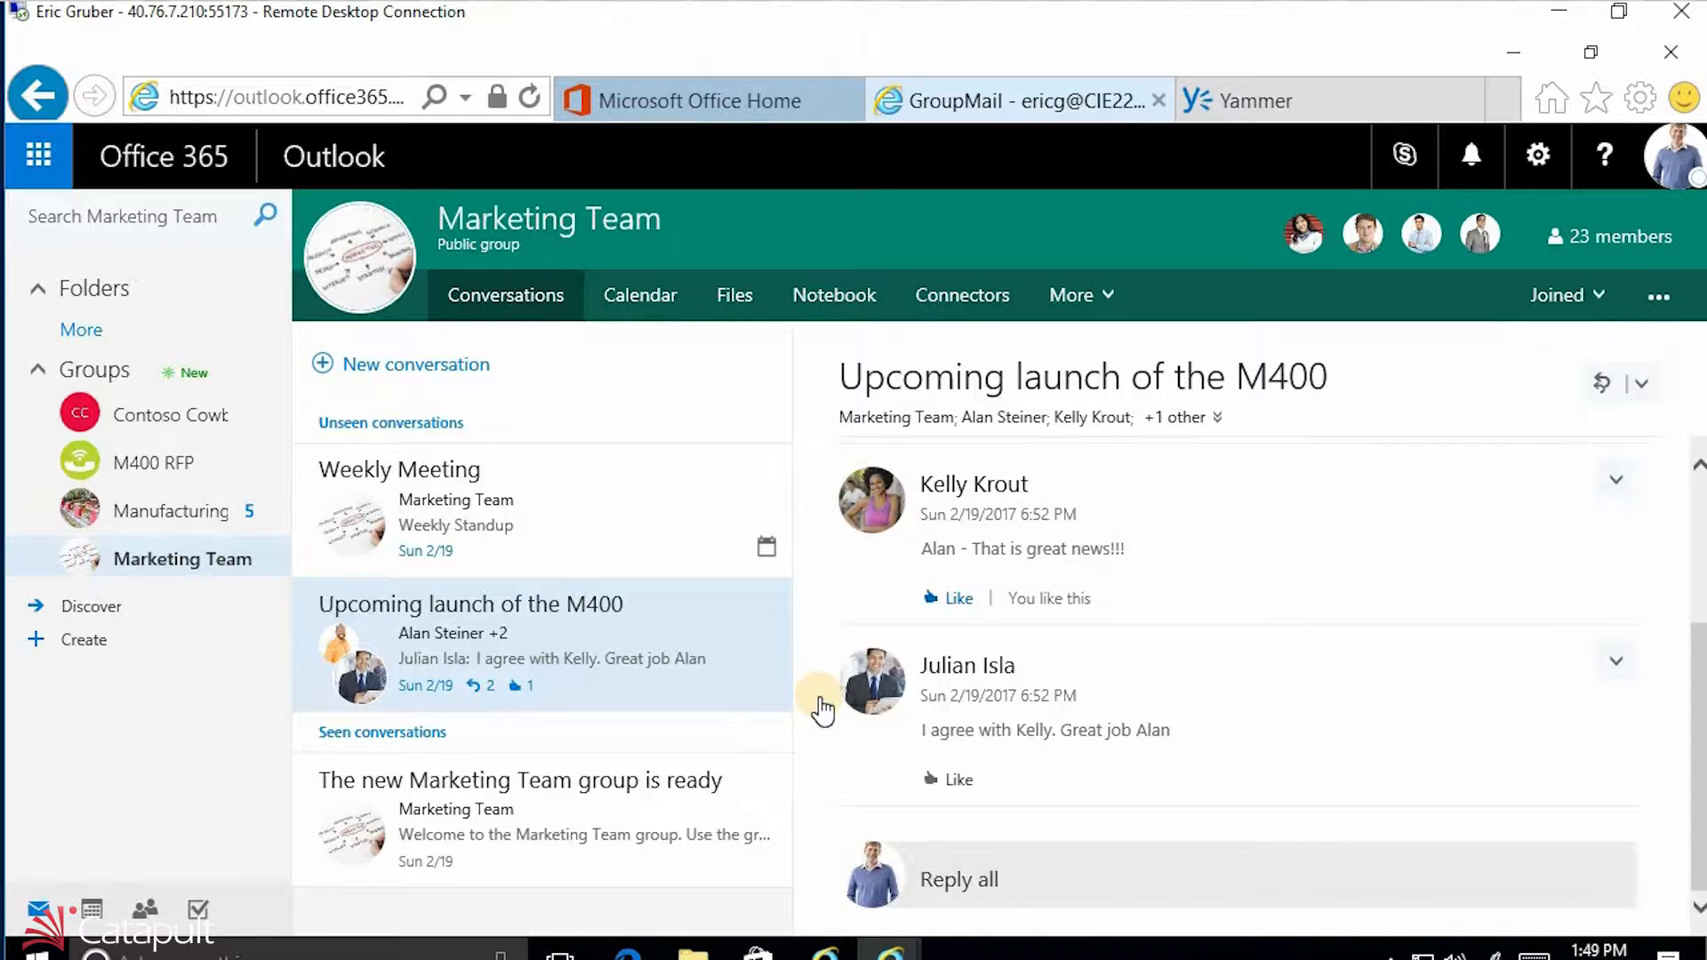
{"action": "type", "text": "I think this is a grand idea.  What can I do to help"}
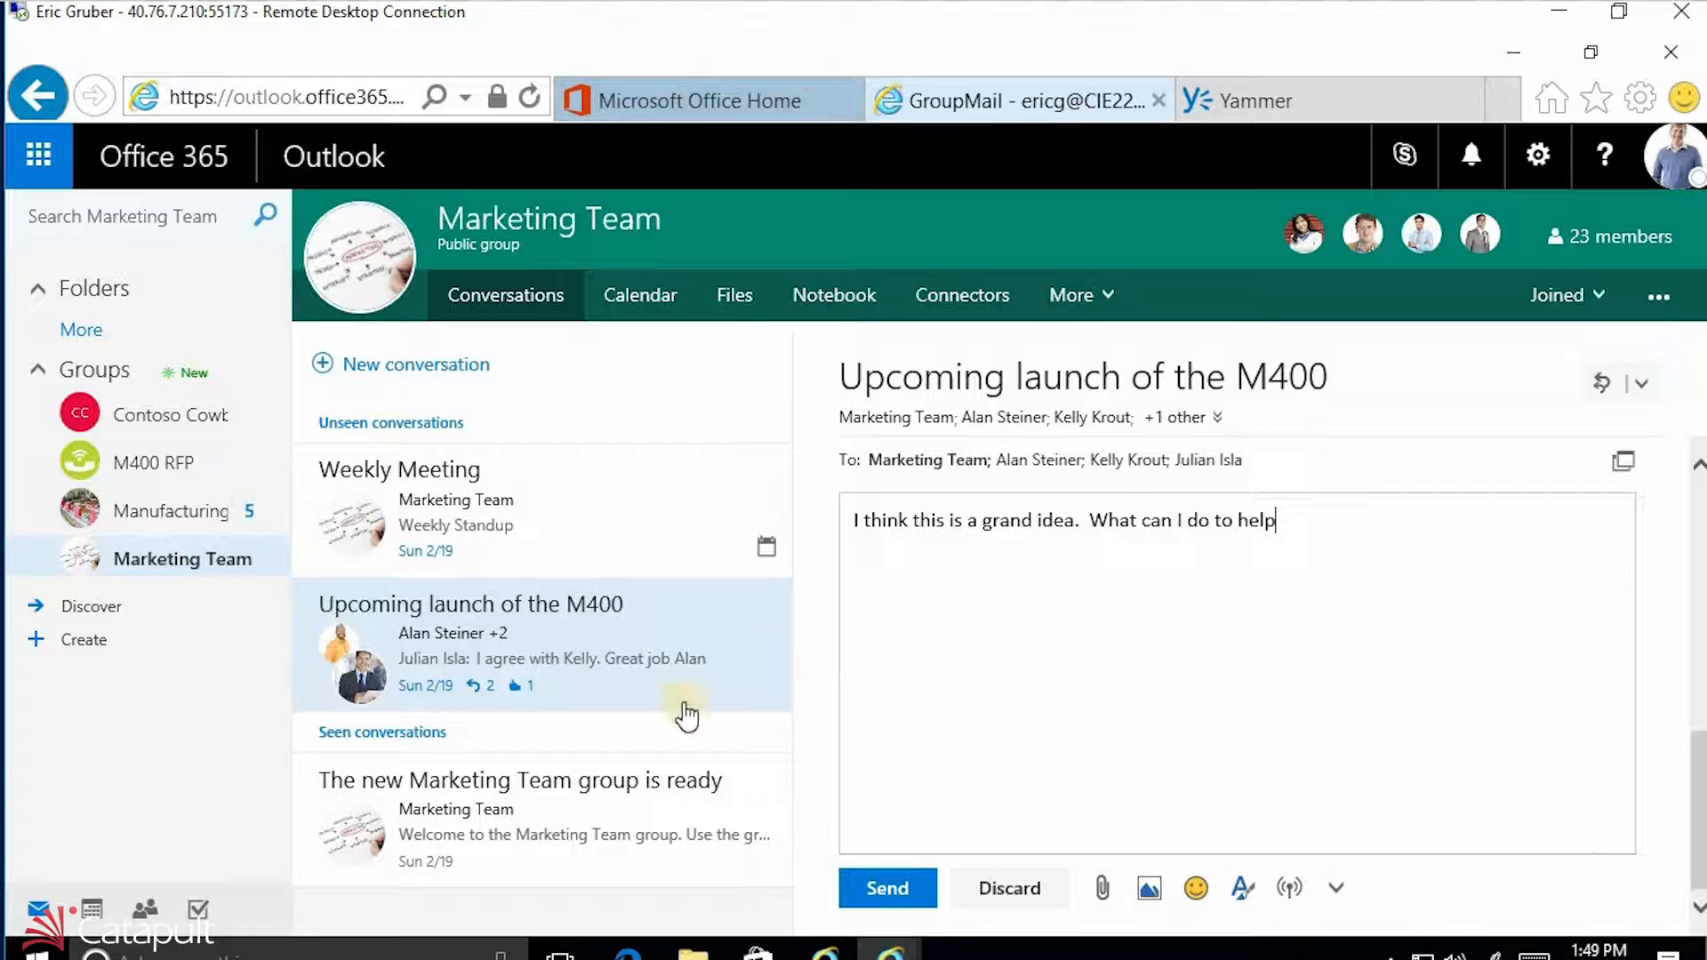
{"action": "key", "text": "ctrl+Return"}
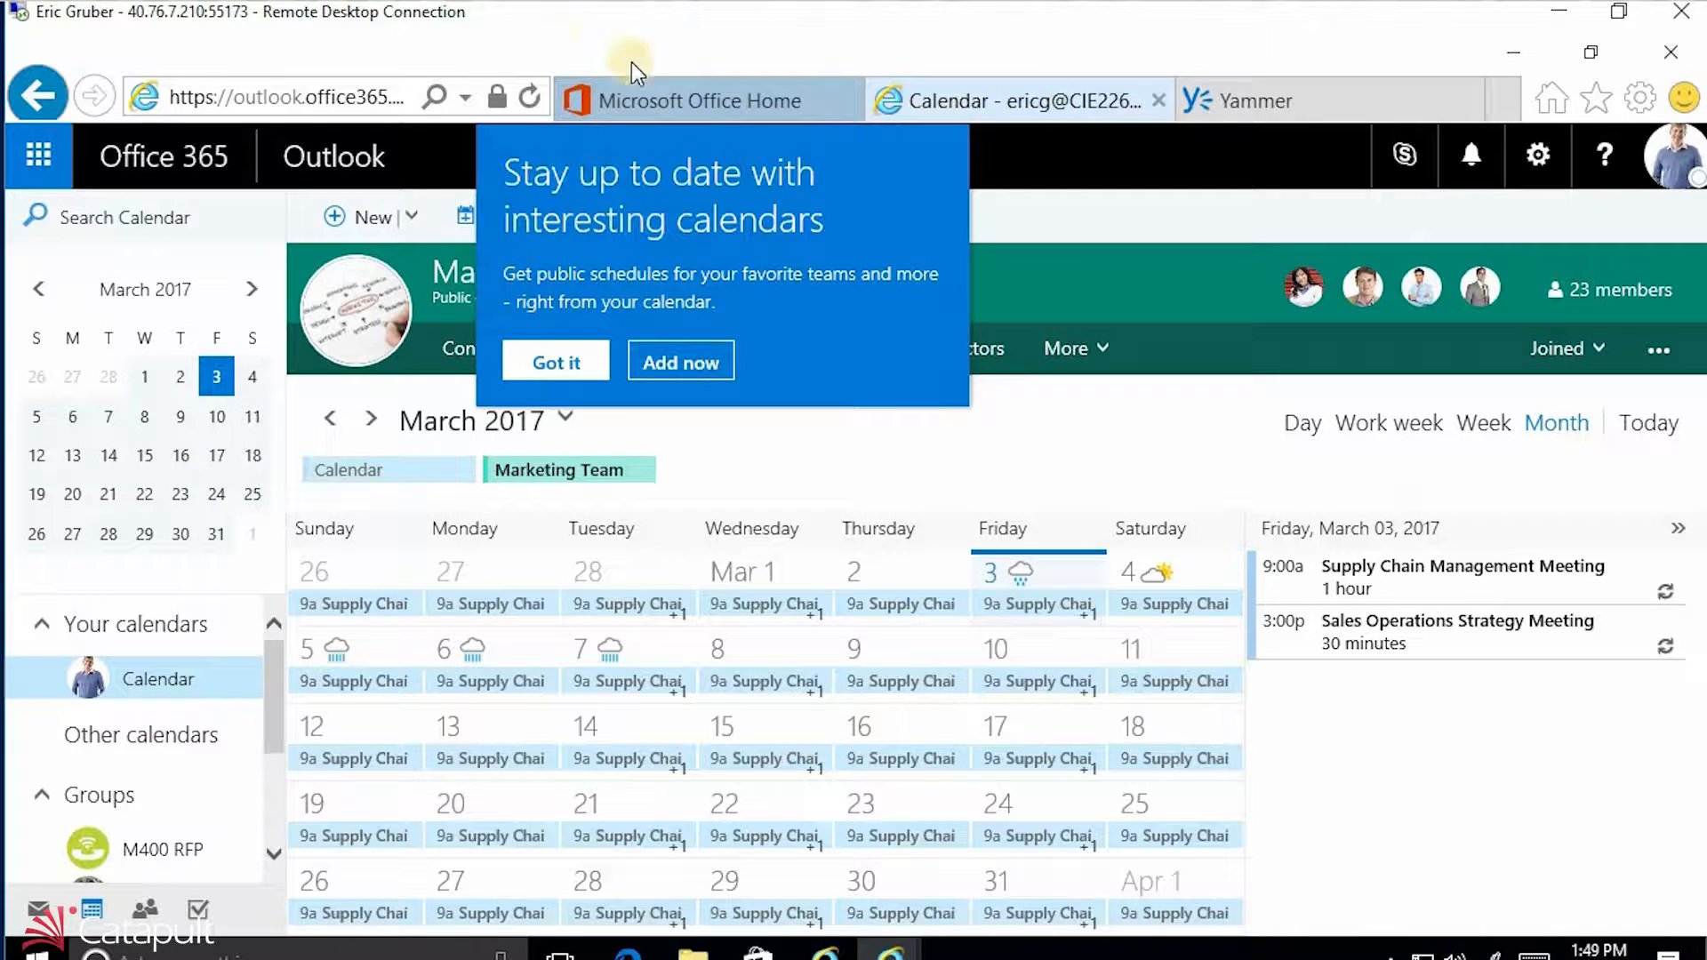
Dismiss the calendar tip and start a new calendar event titled "Project Stand up".
{"action": "left_click", "coordinate": [555, 362]}
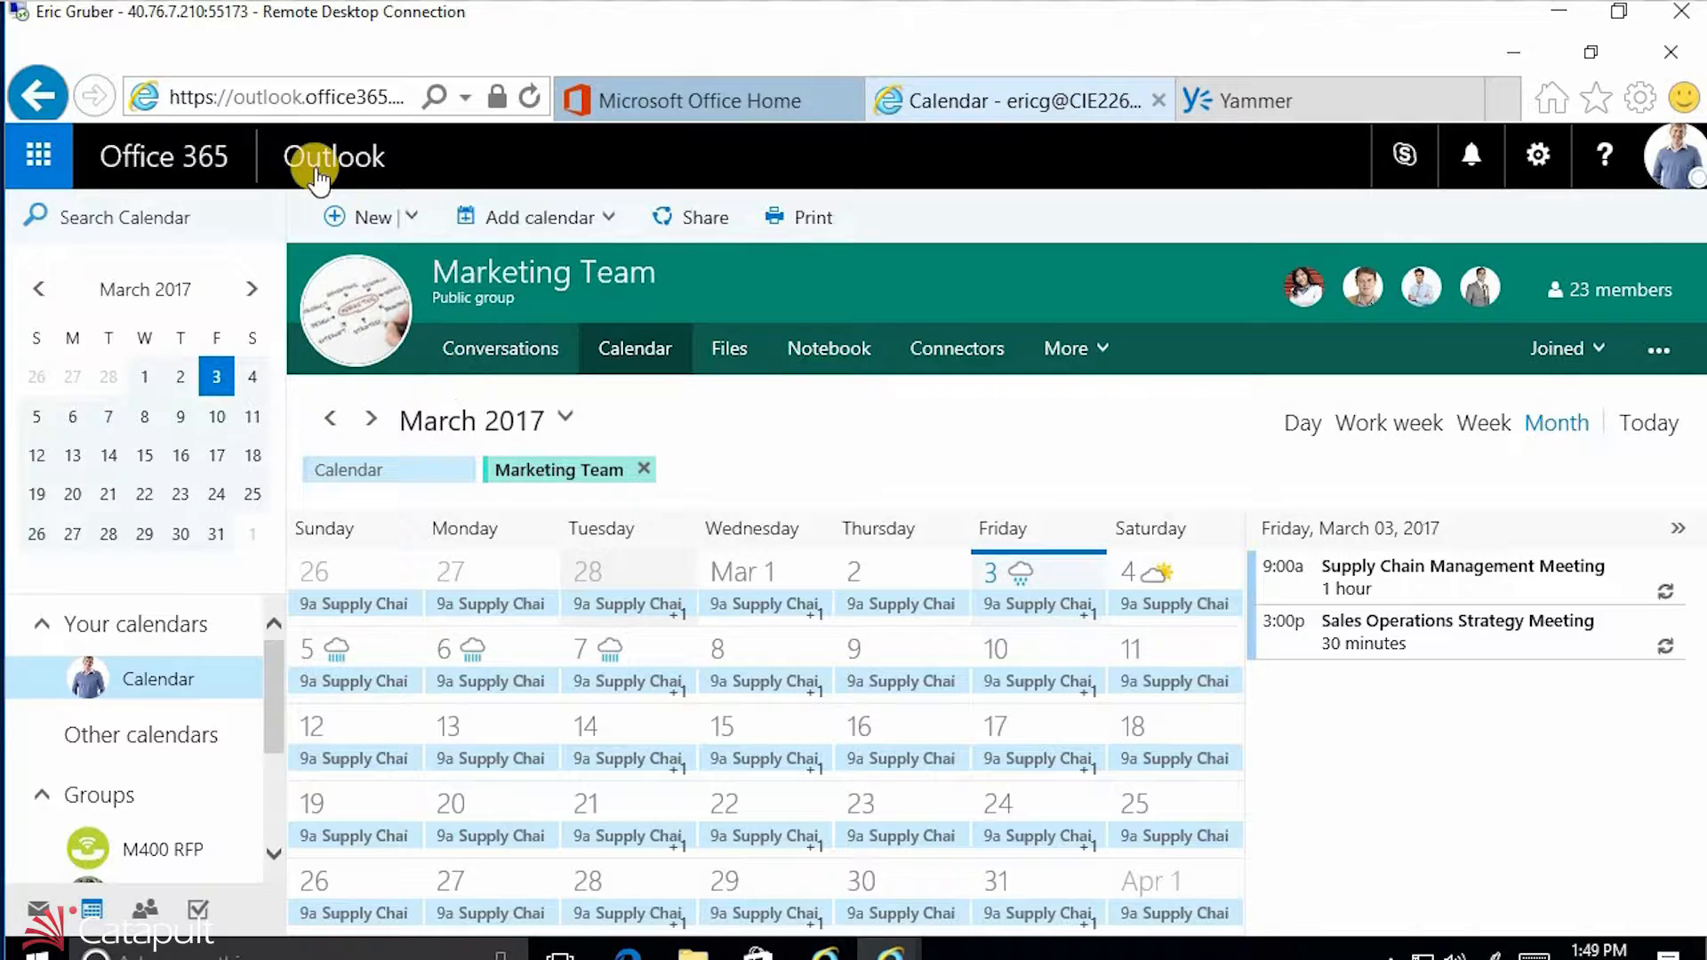
{"action": "left_click", "coordinate": [336, 216]}
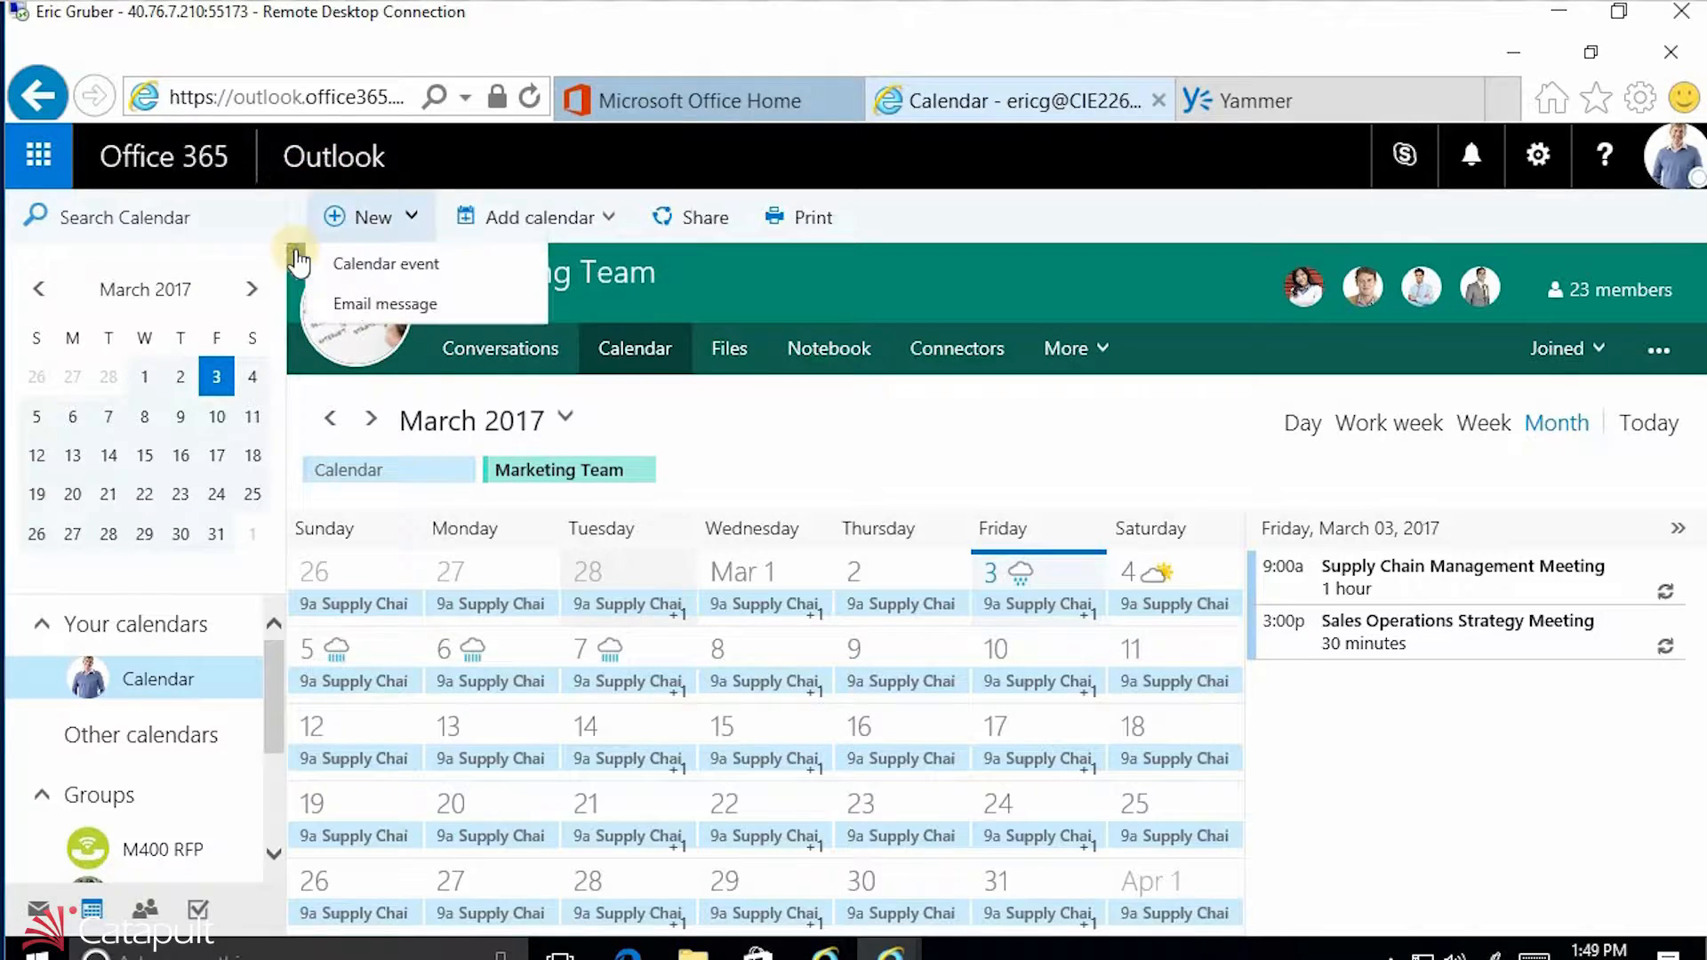
{"action": "left_click", "coordinate": [286, 223]}
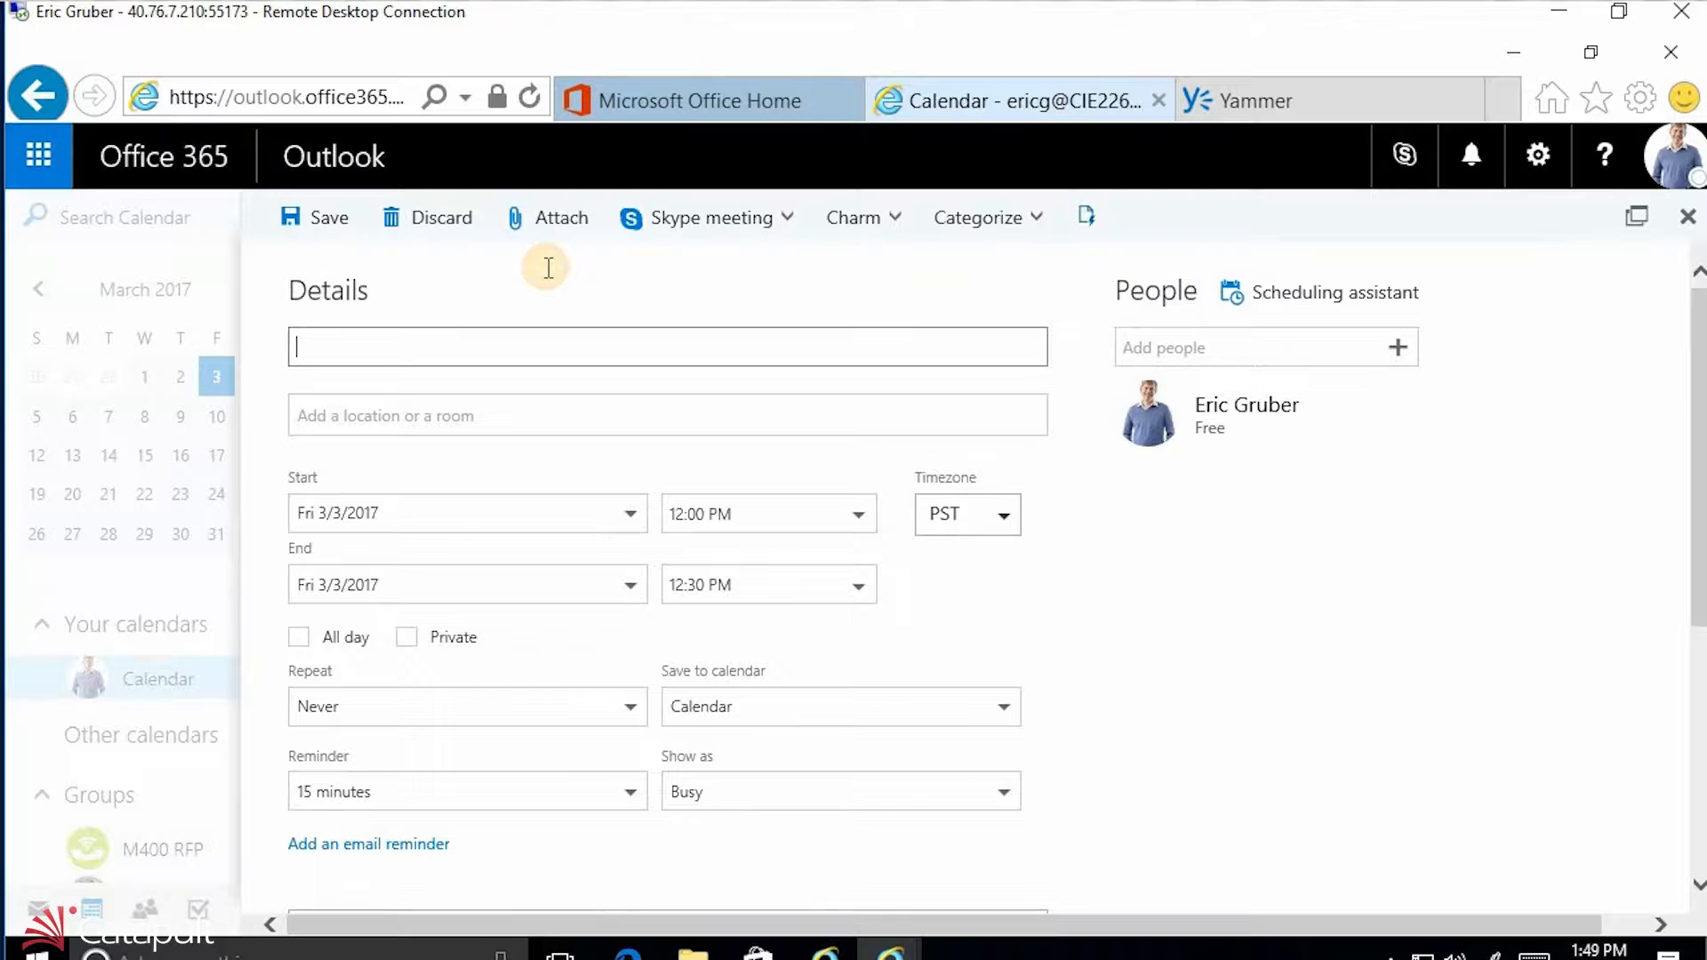
{"action": "type", "text": "Project Stand up"}
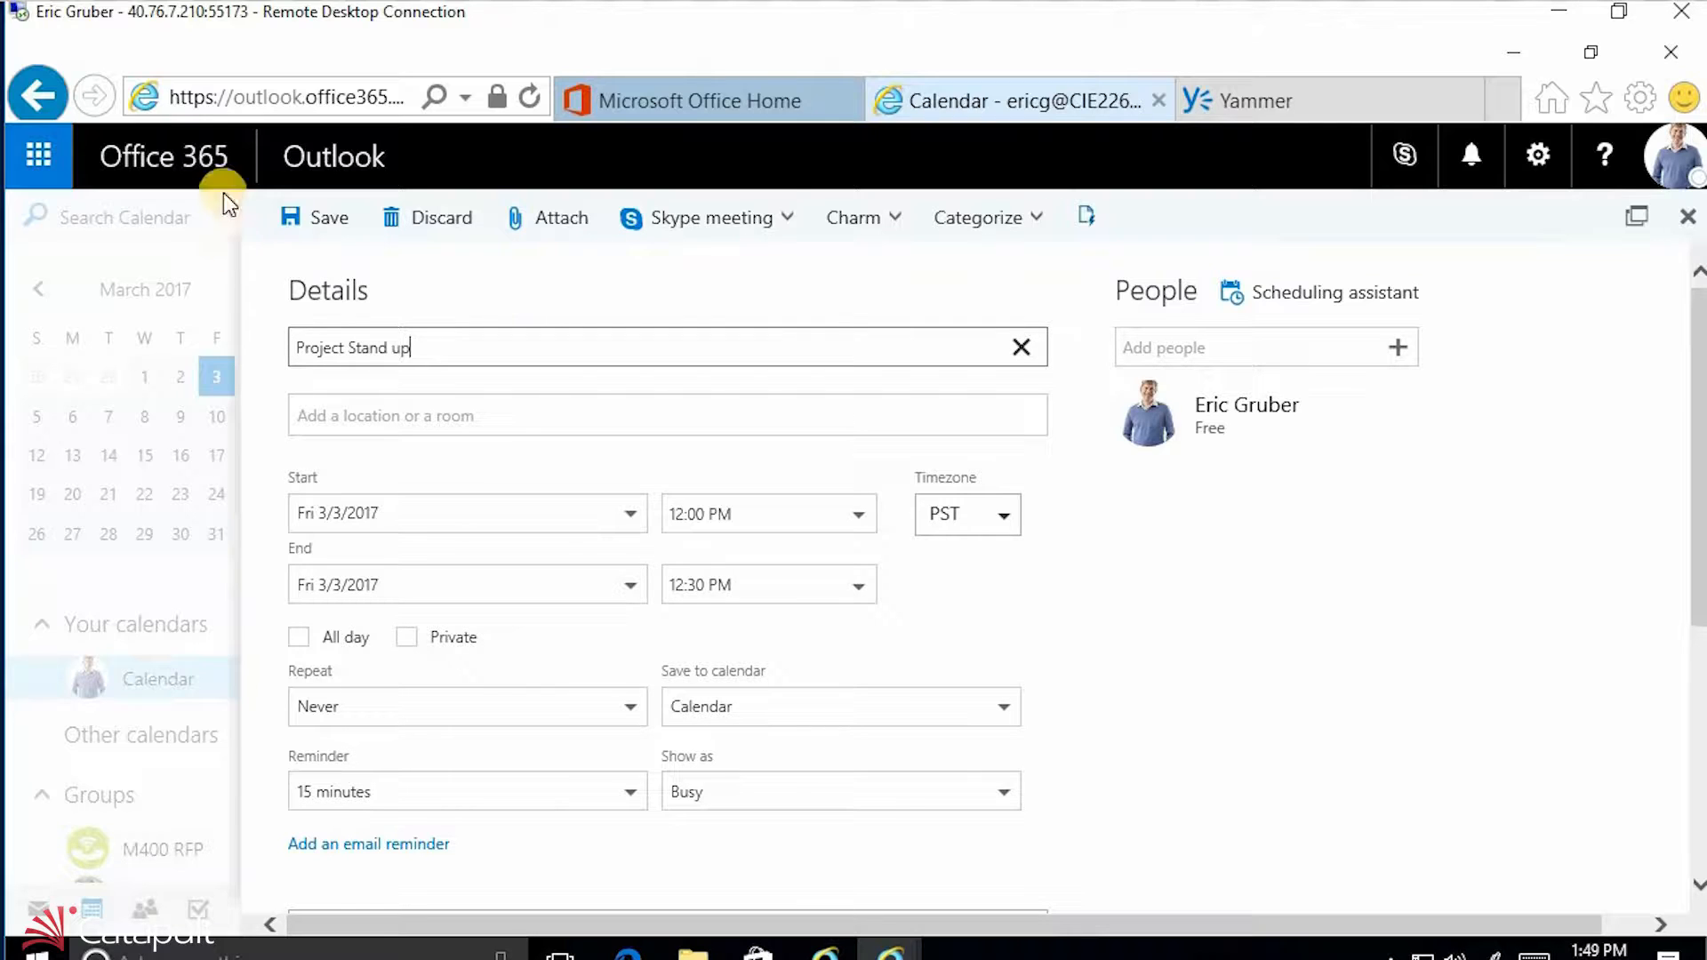
Look up "Caspian Room" as the event location and choose the suggested Caspian in Modesto, California.
{"action": "key", "text": "Tab"}
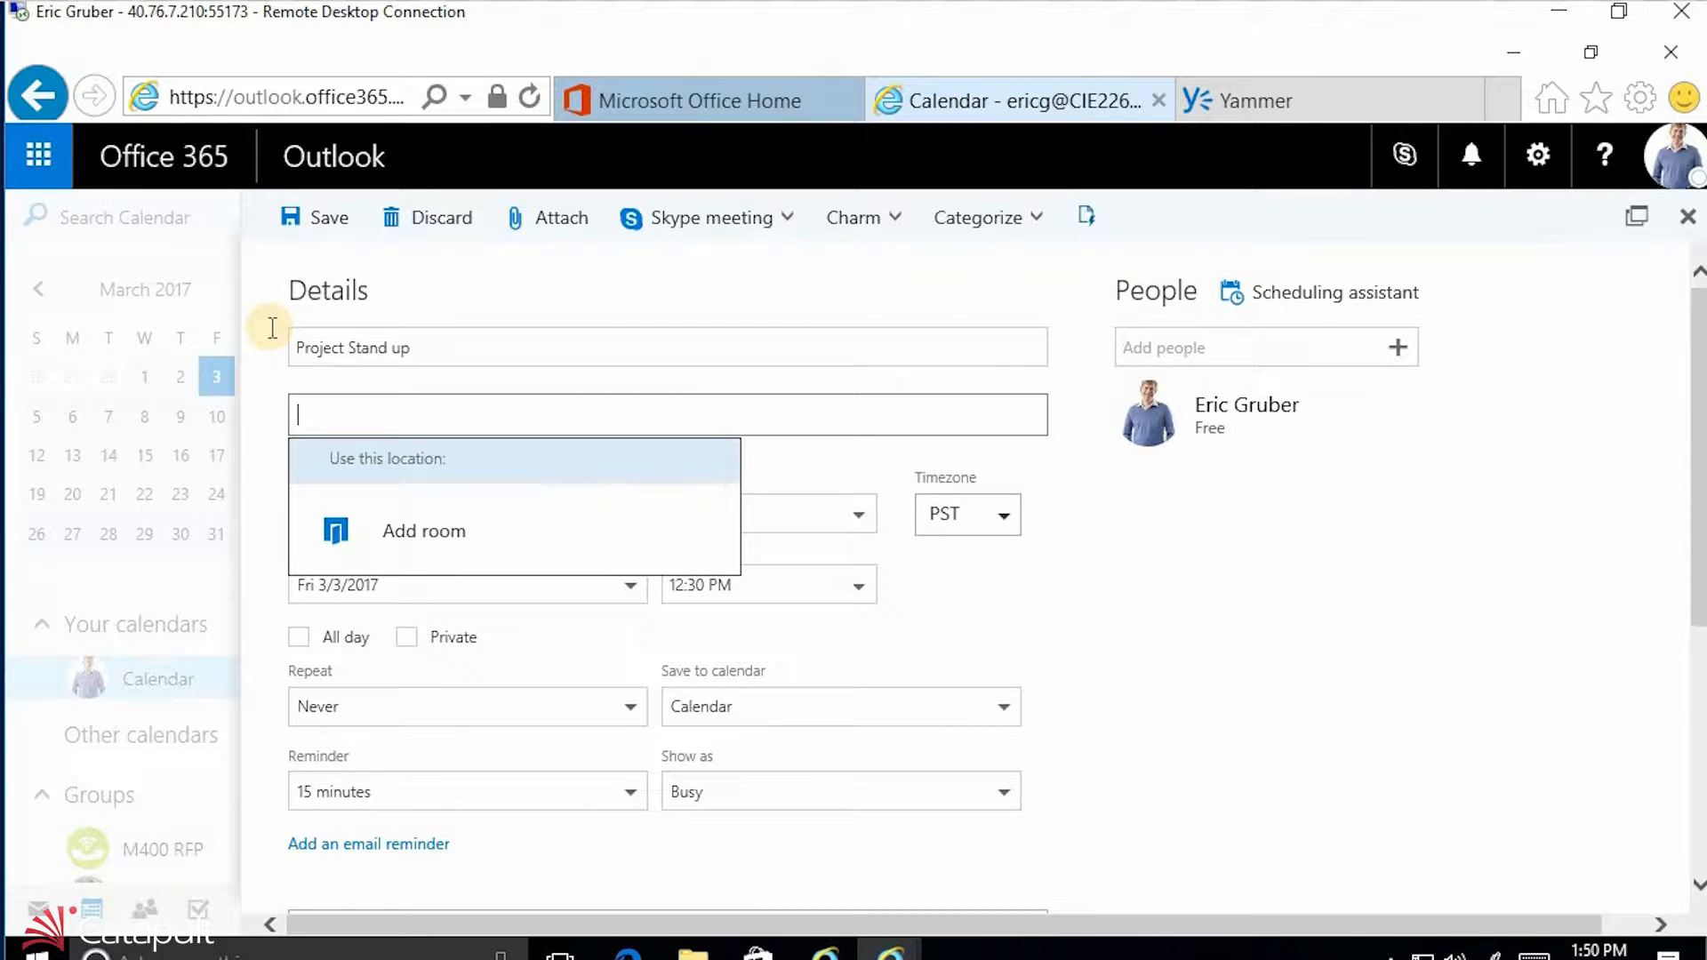
{"action": "type", "text": "Caspian Roo"}
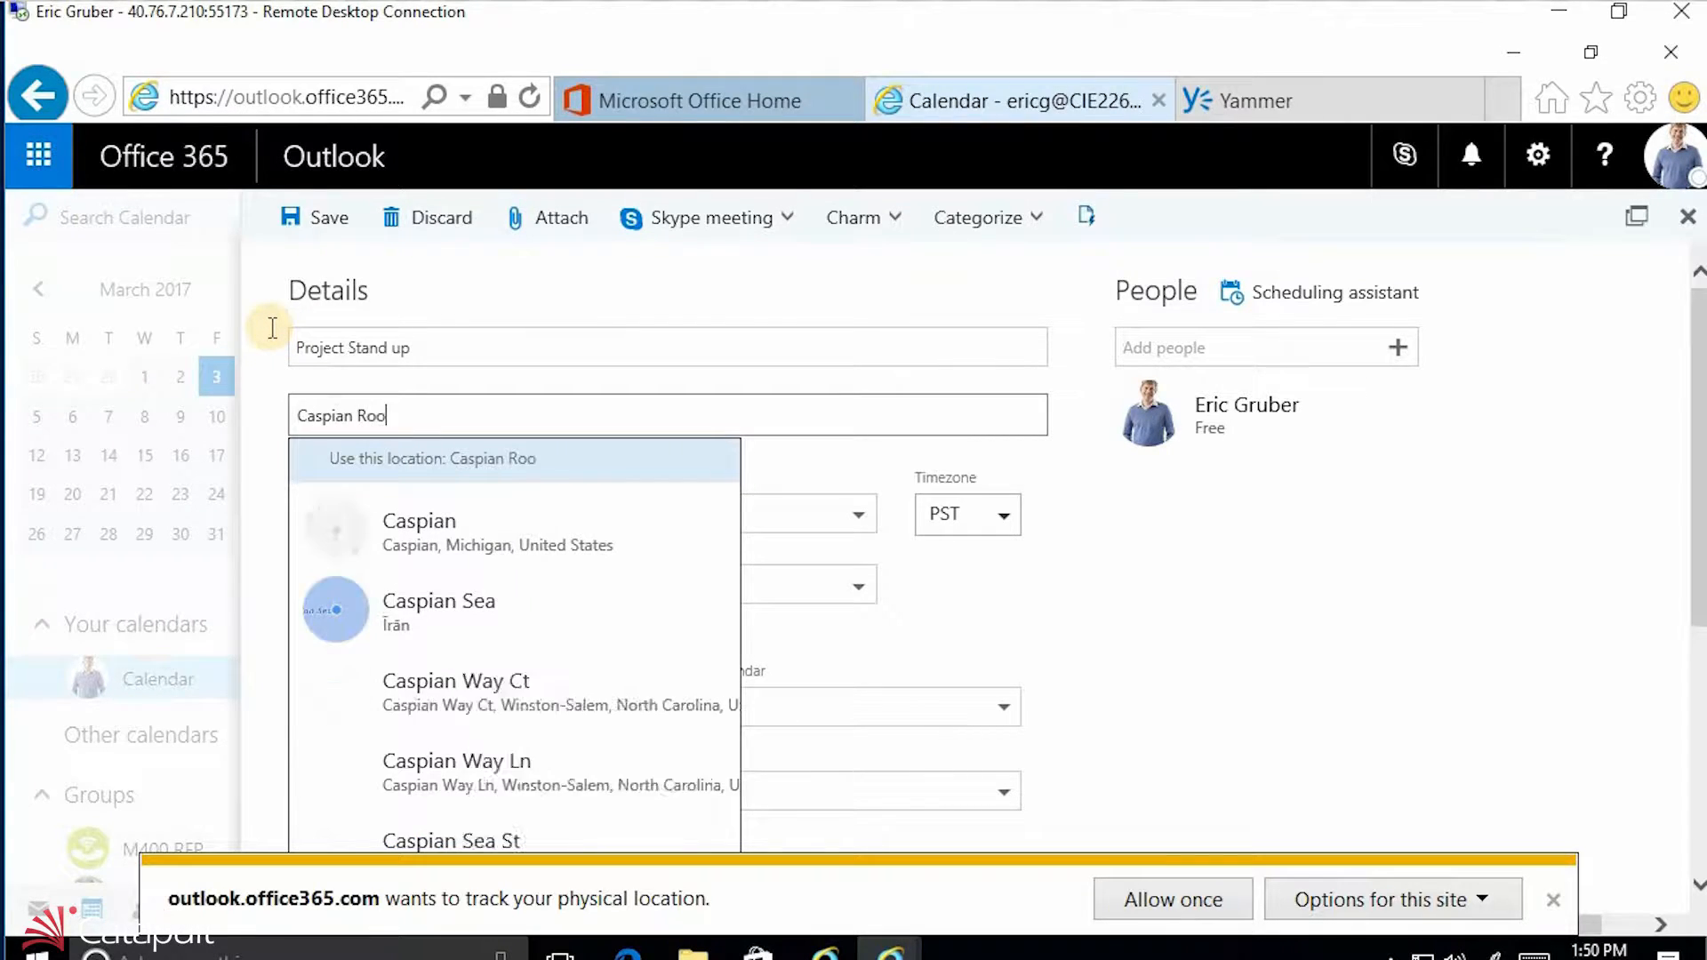
{"action": "type", "text": "m"}
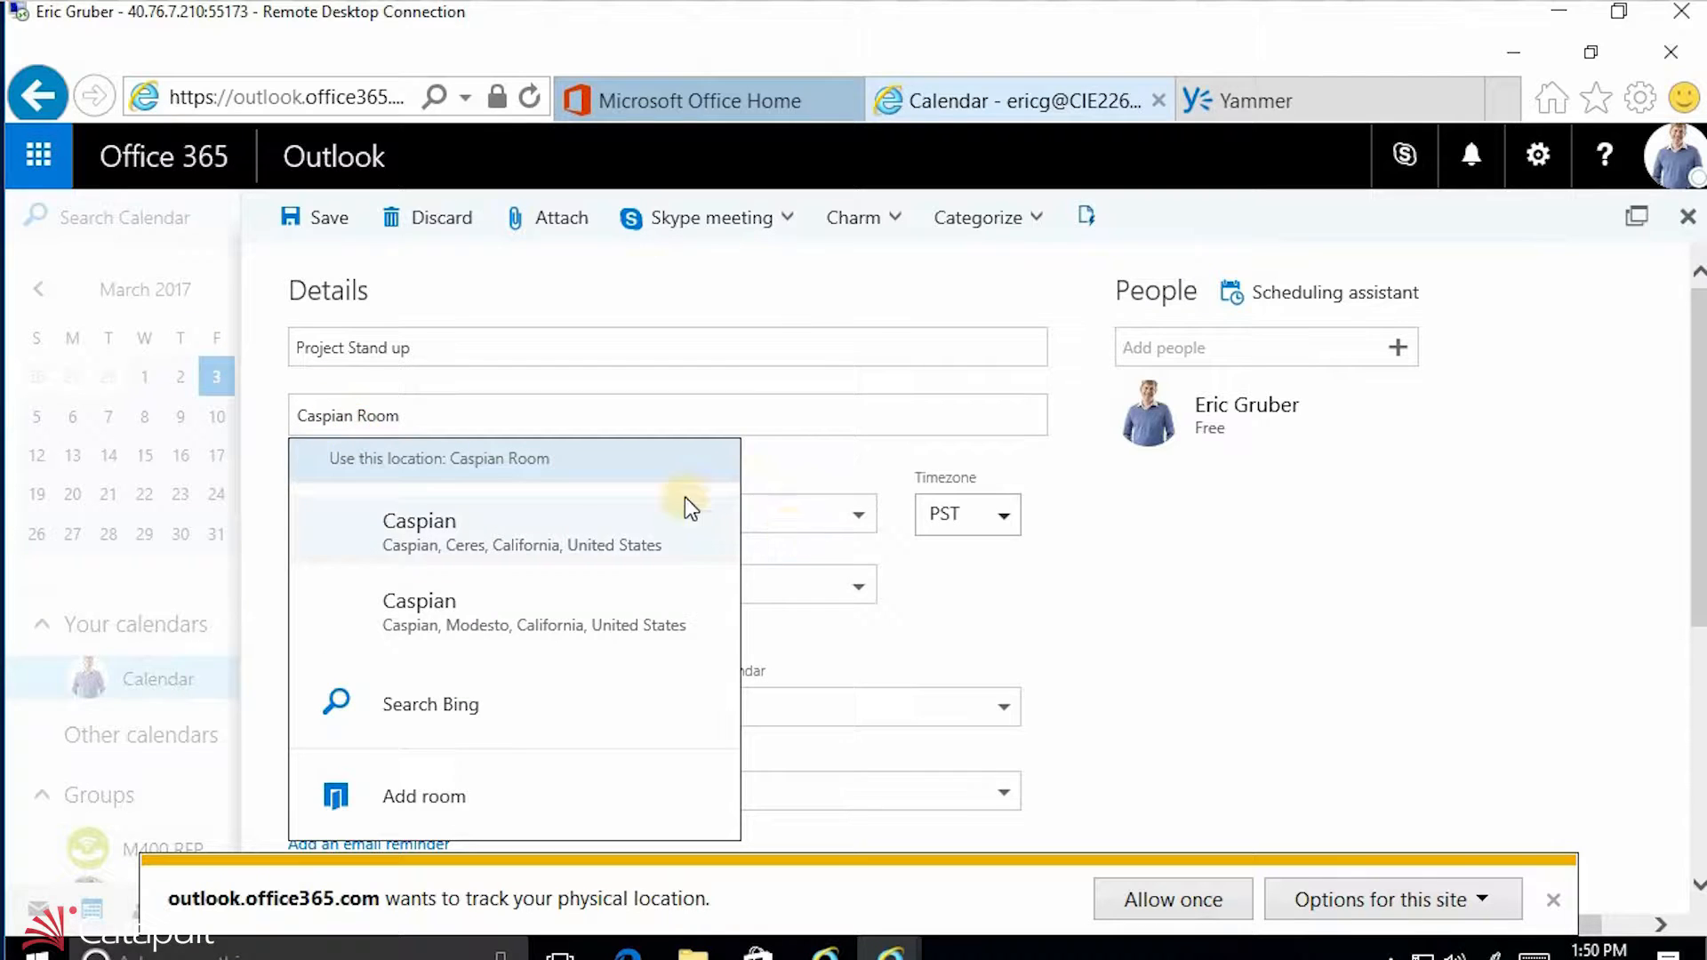
{"action": "left_click", "coordinate": [736, 531]}
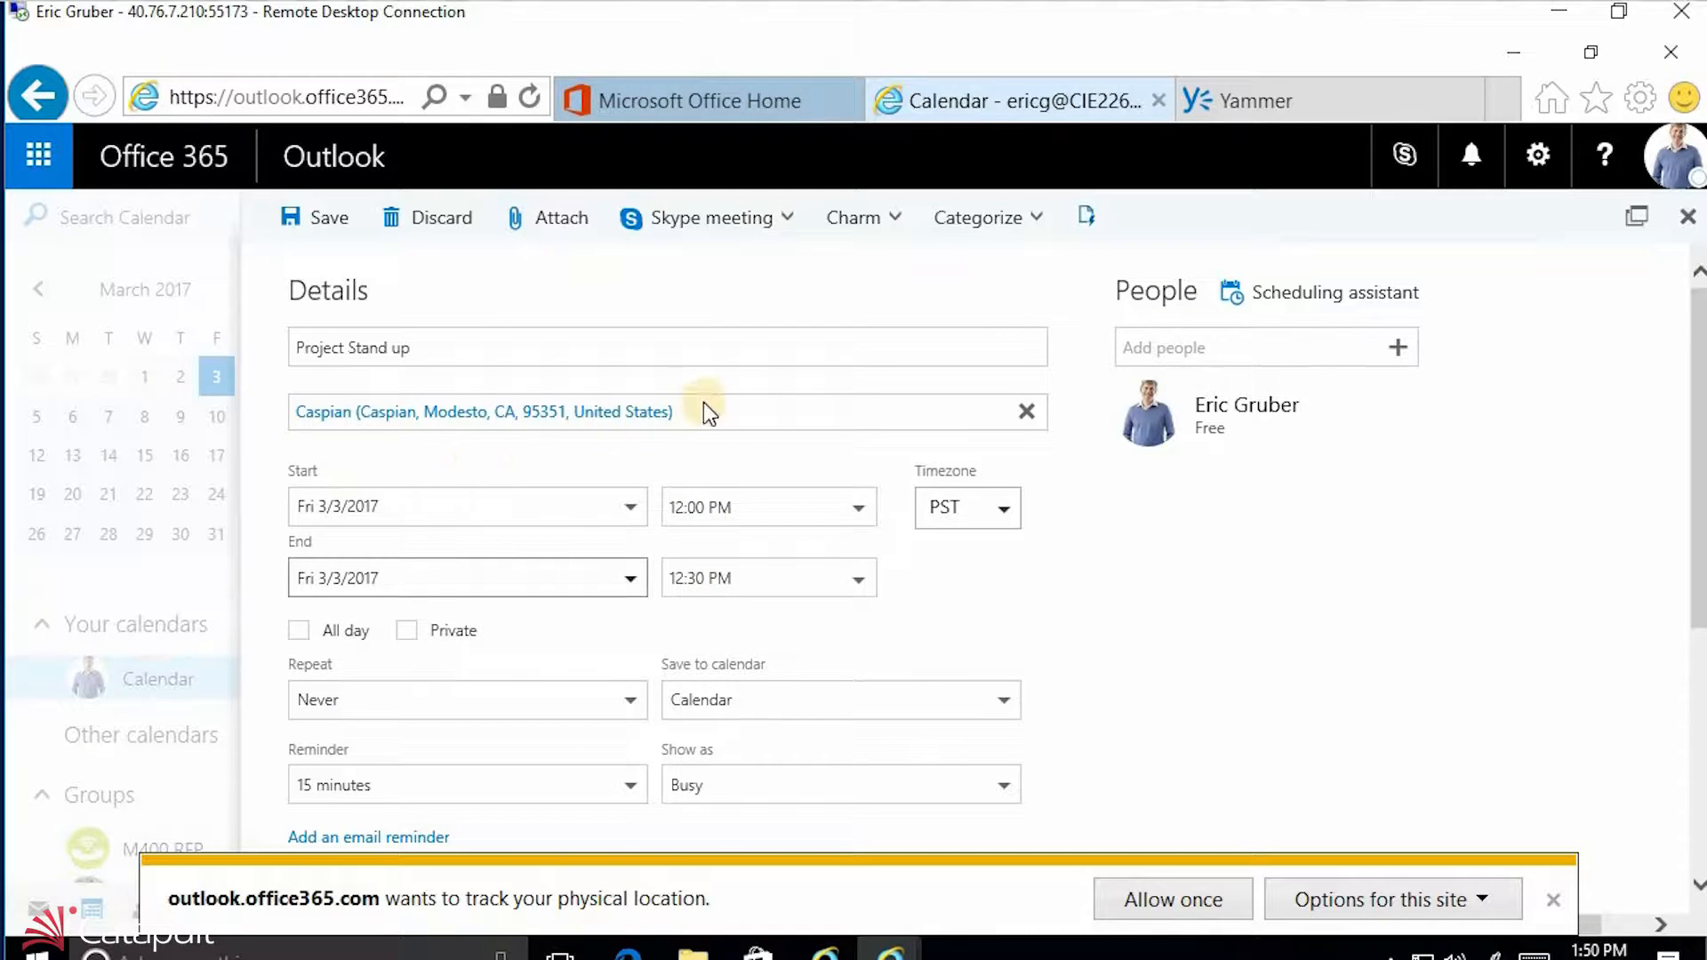
Set the event's start time to 2:00 PM and save the event.
{"action": "left_click", "coordinate": [729, 508]}
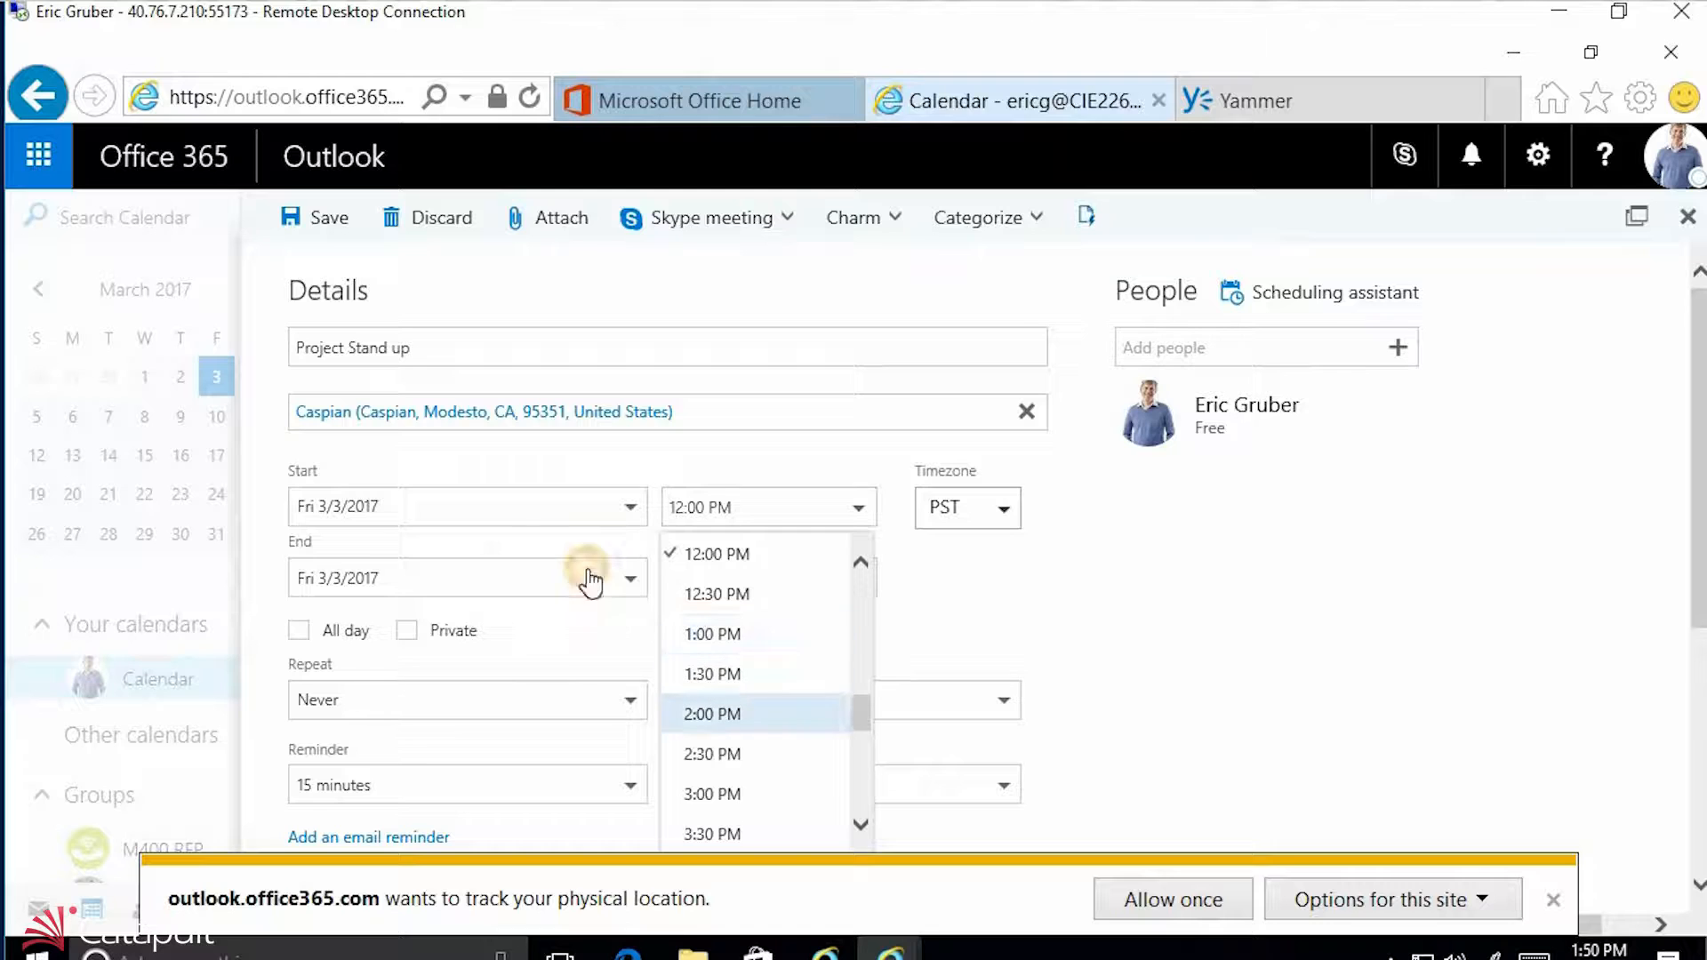
{"action": "key", "text": "Return"}
{"action": "scroll", "coordinate": [489, 600], "scroll_direction": "down", "scroll_amount": 3}
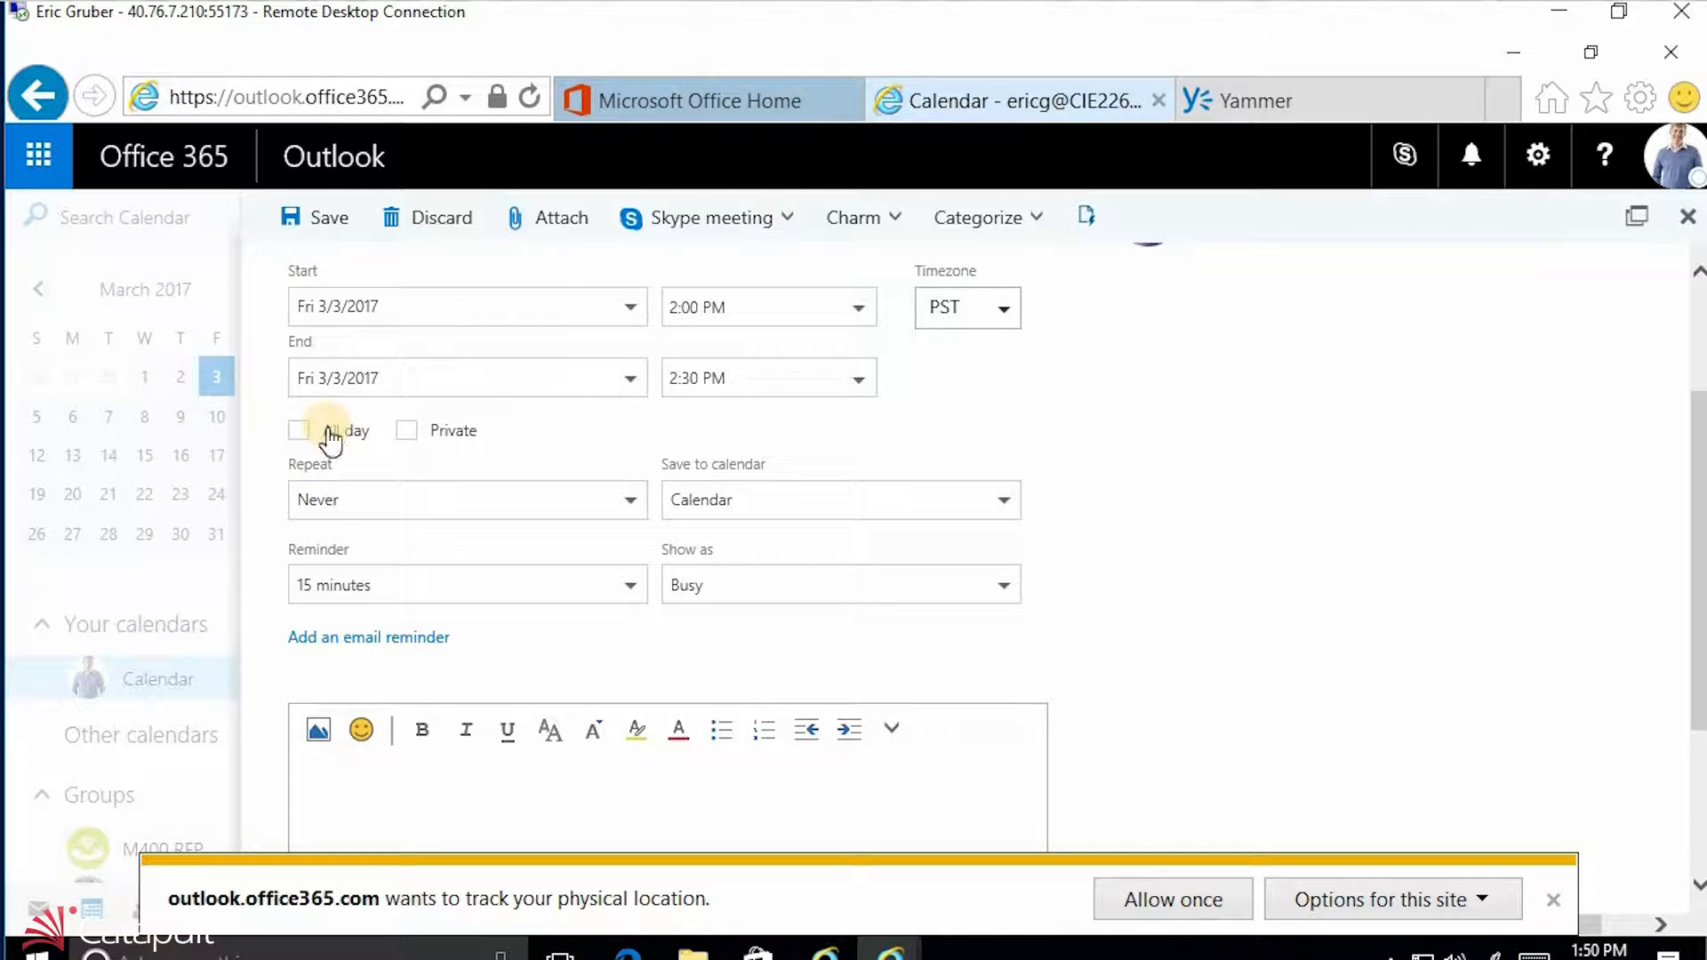
{"action": "scroll", "coordinate": [307, 484], "scroll_direction": "down", "scroll_amount": 4}
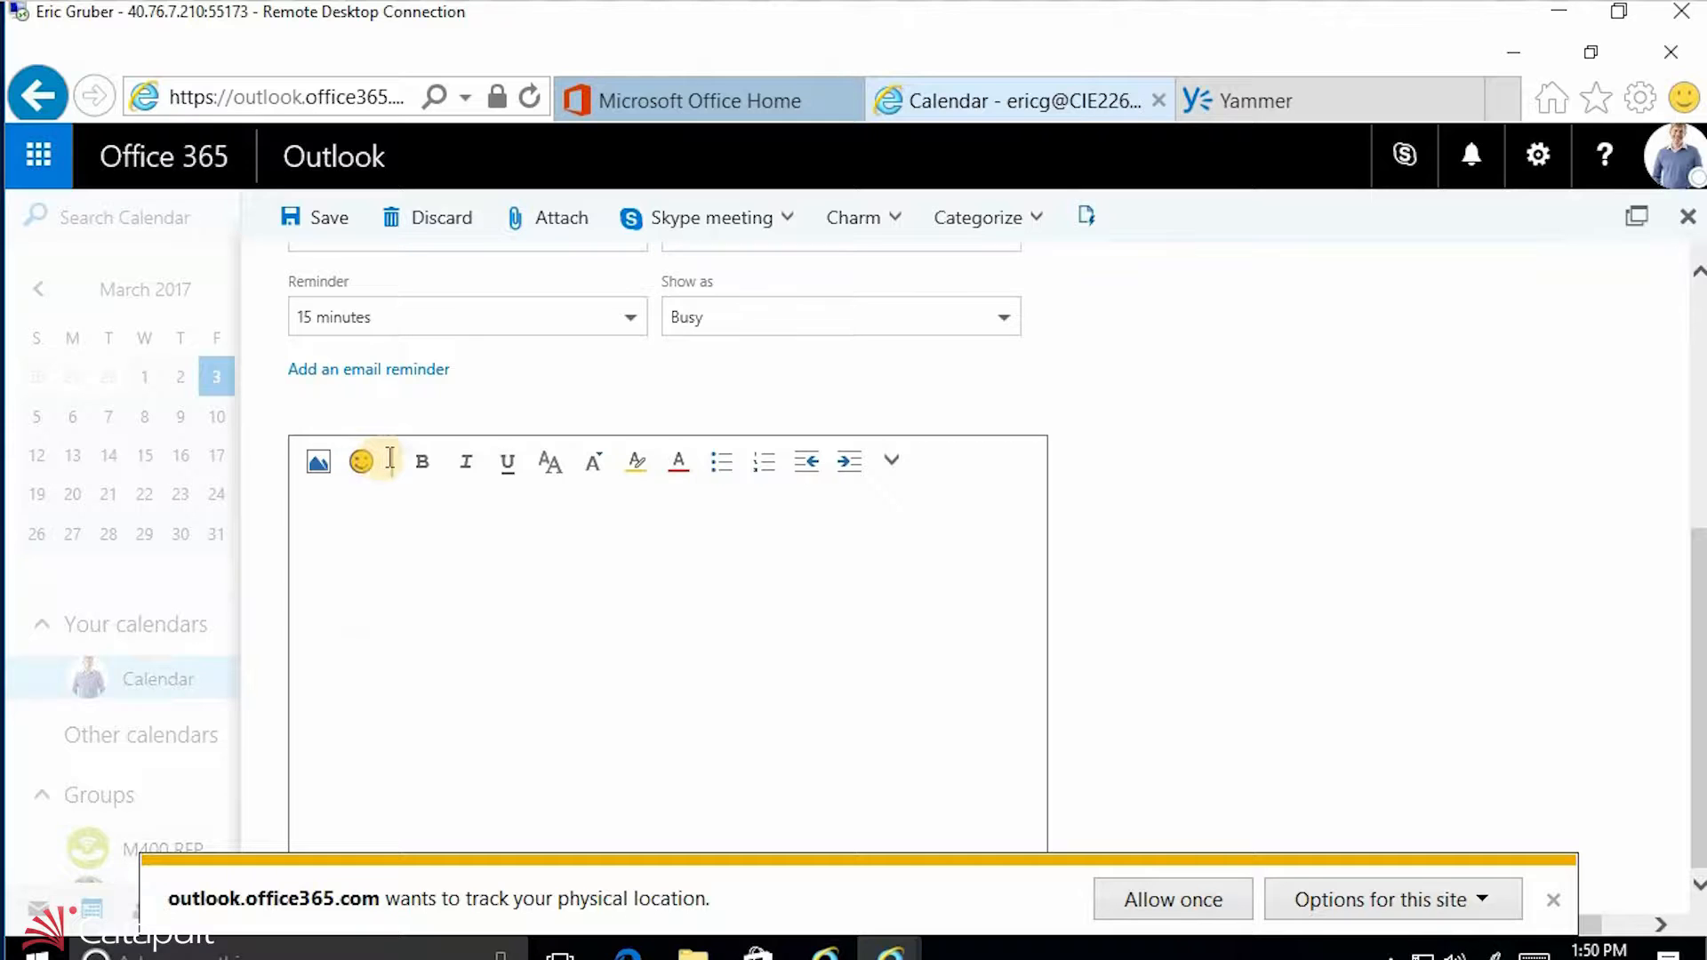
{"action": "left_click", "coordinate": [1242, 719]}
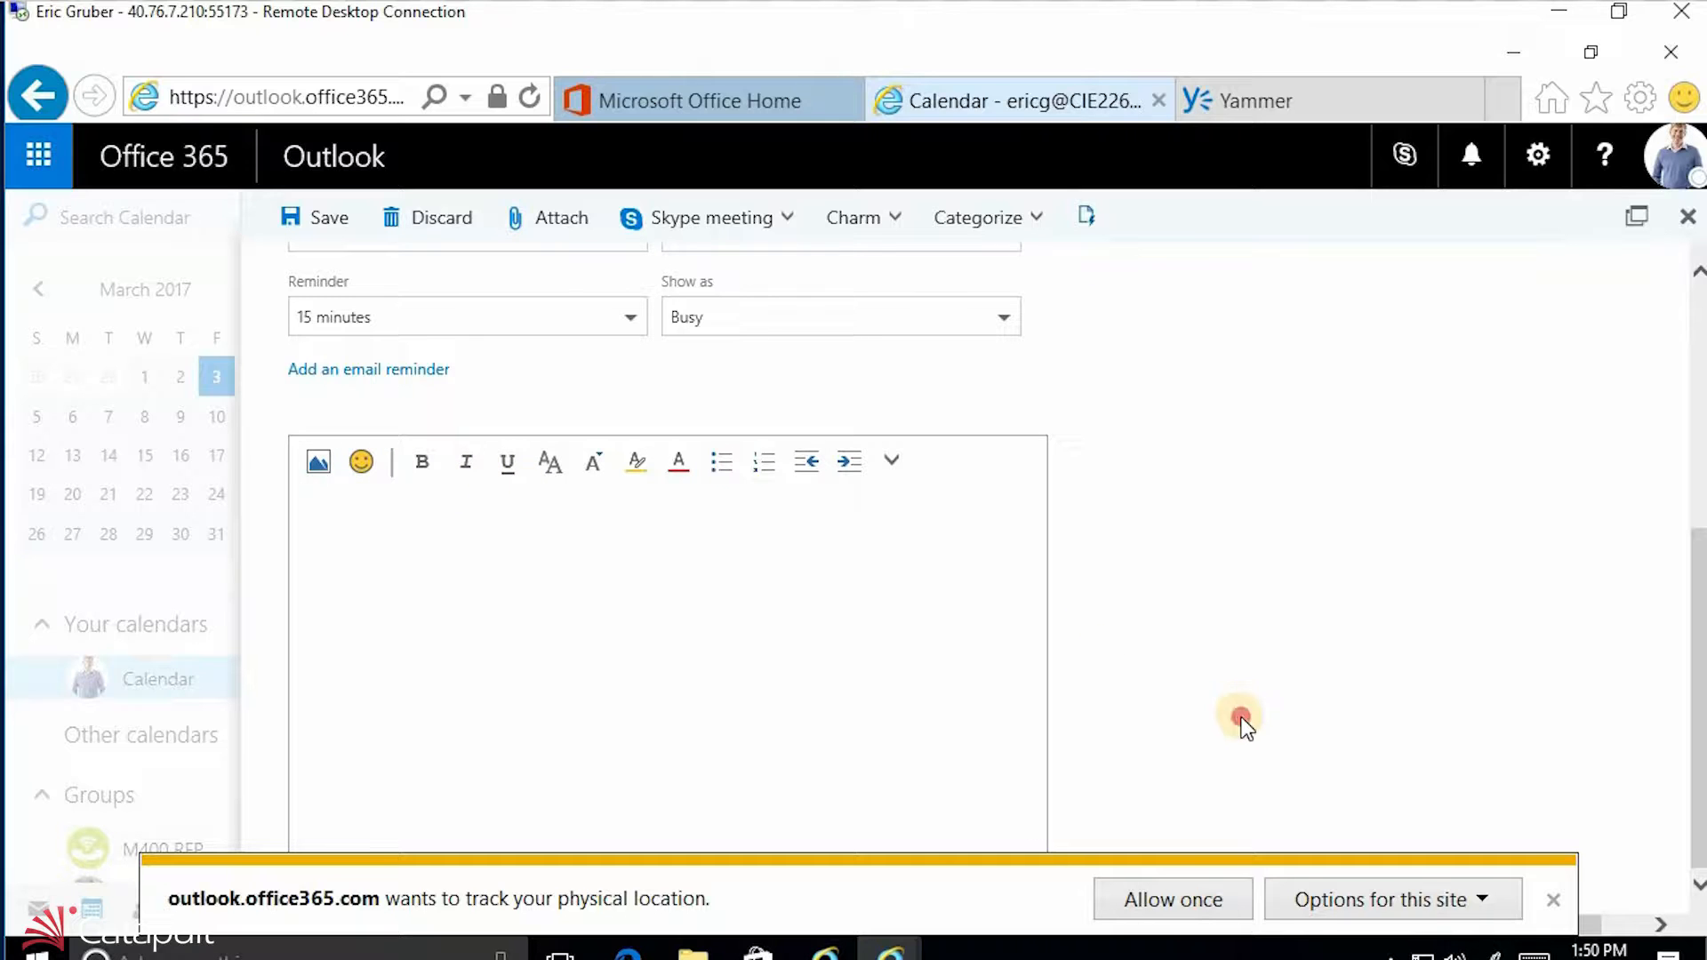
{"action": "left_click", "coordinate": [451, 546]}
{"action": "scroll", "coordinate": [510, 540], "scroll_direction": "up", "scroll_amount": 7}
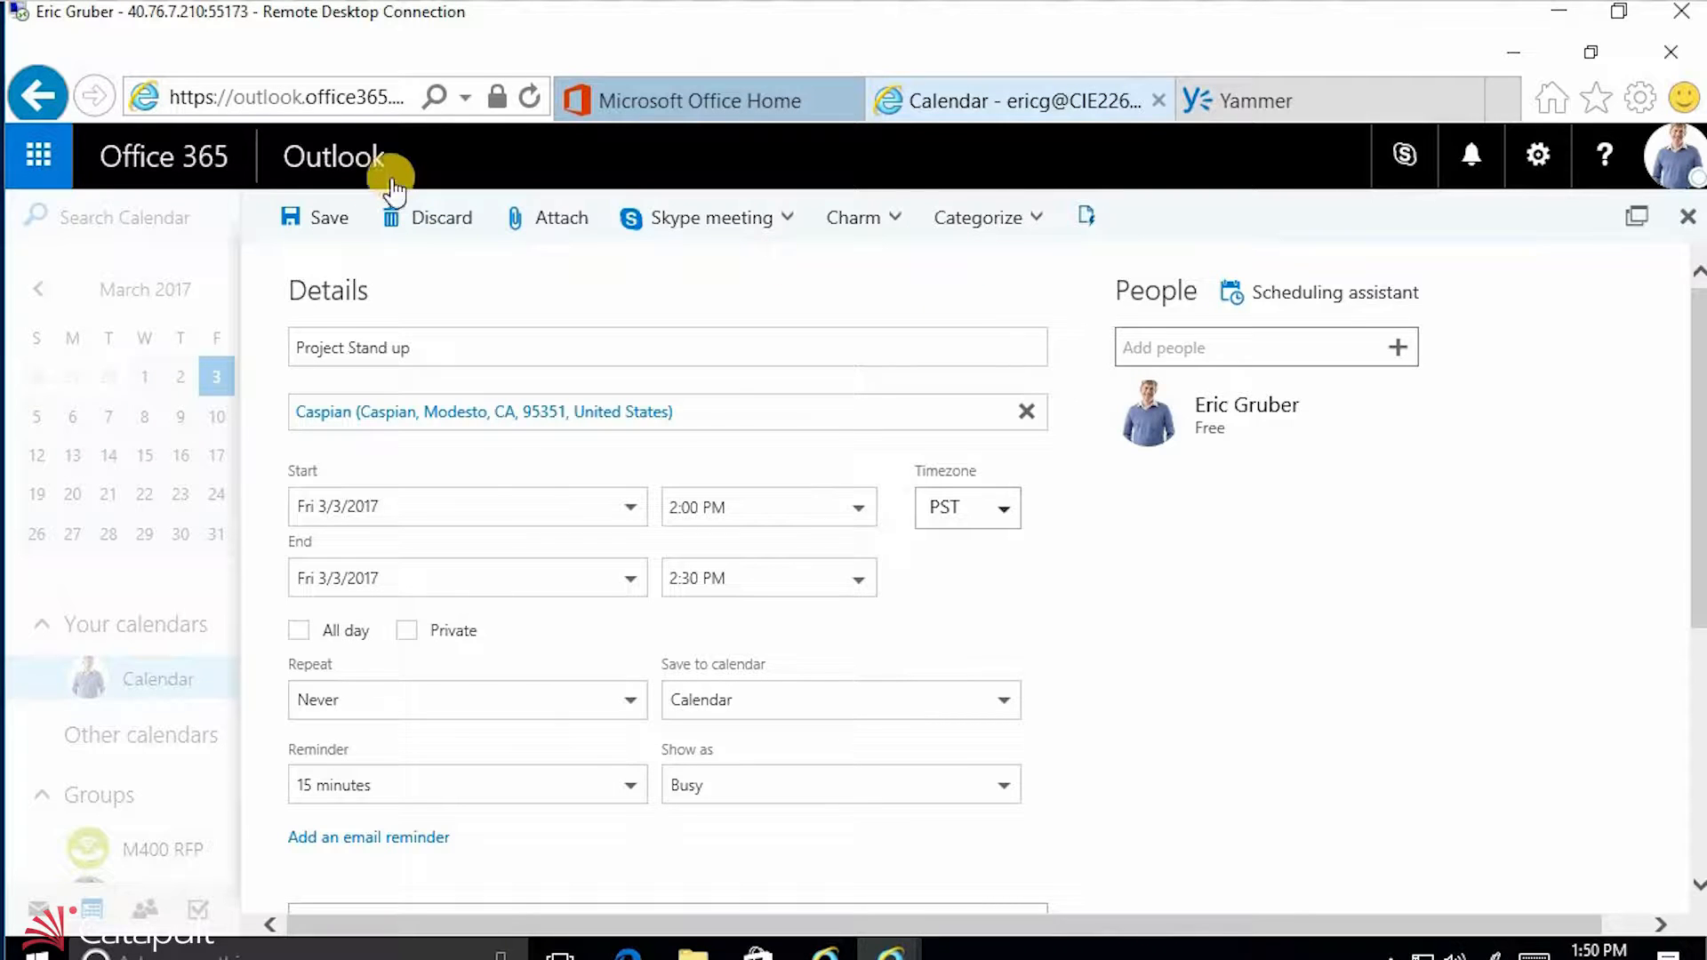
{"action": "left_click", "coordinate": [289, 212]}
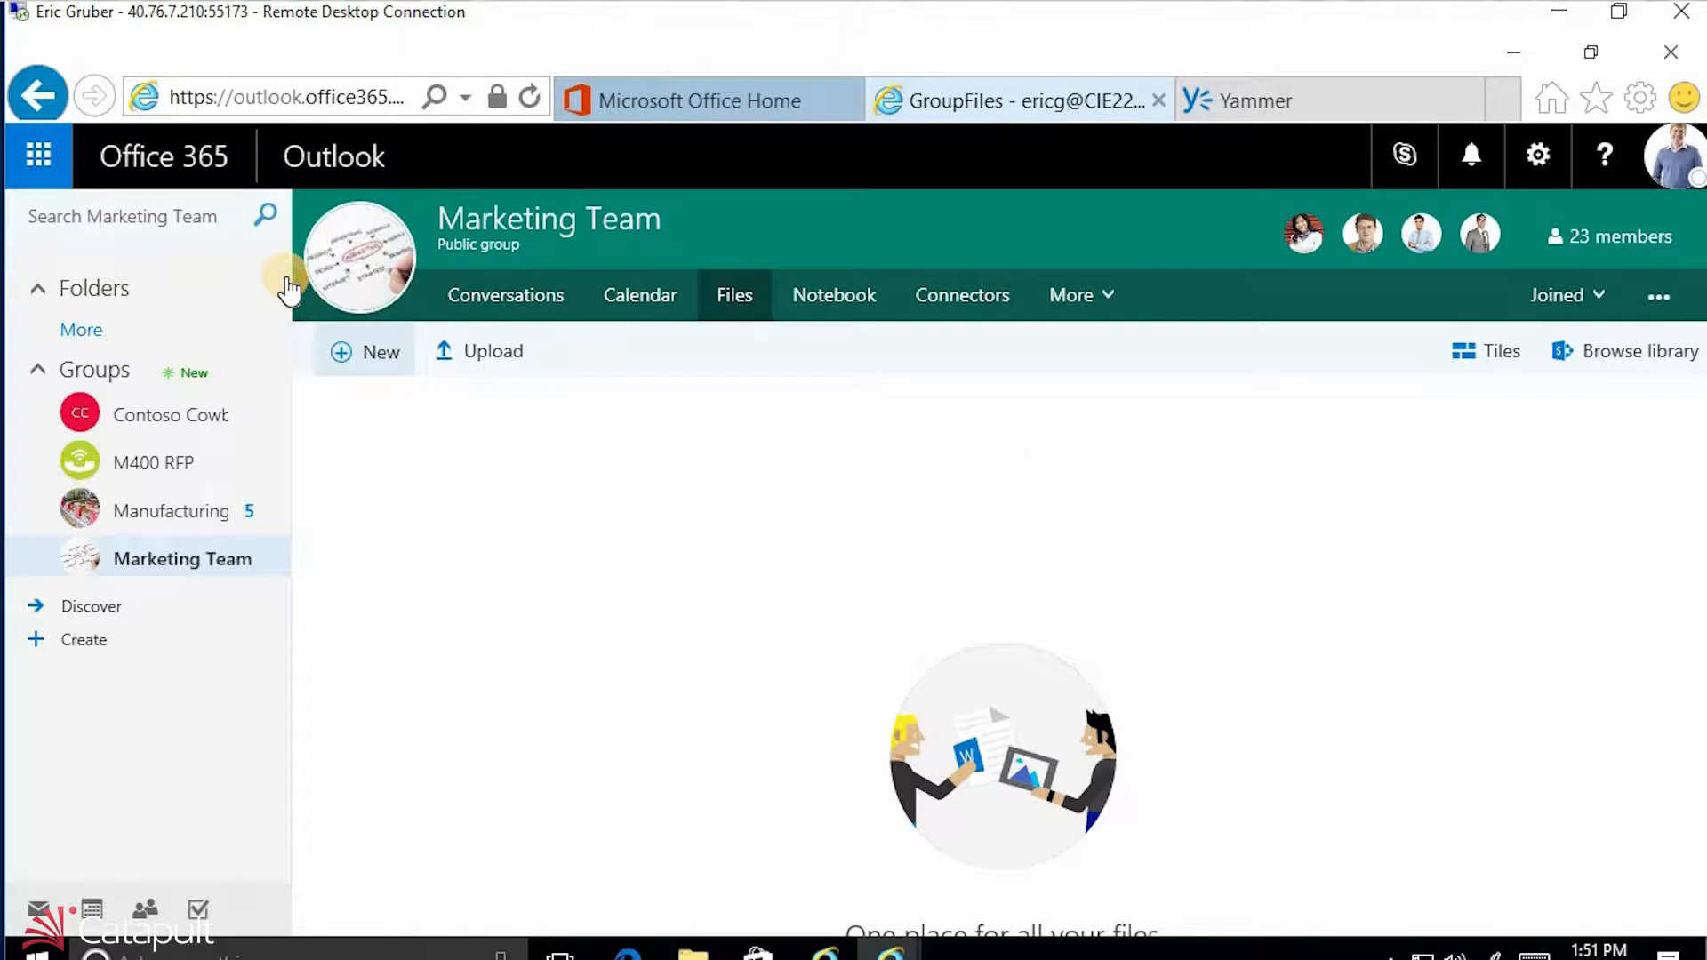
Create a new Word document in the Marketing Team group's files.
{"action": "left_click", "coordinate": [321, 331]}
{"action": "key", "text": "Up"}
{"action": "key", "text": "Return"}
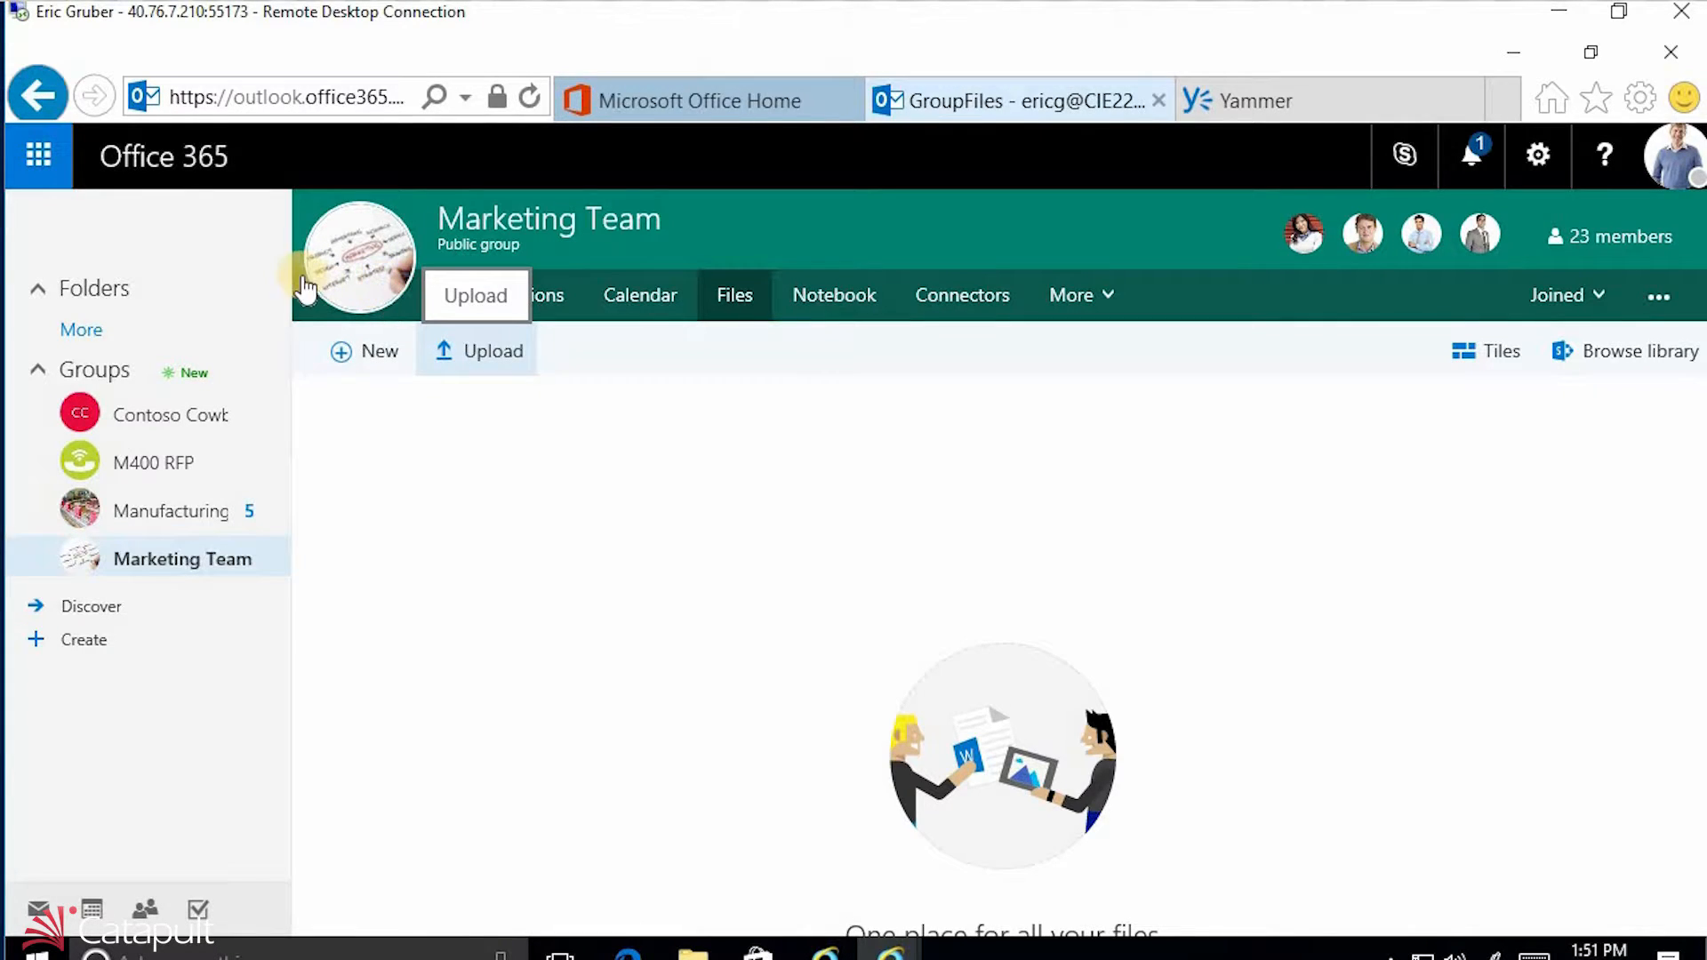
{"action": "left_click", "coordinate": [321, 327]}
{"action": "key", "text": "Down"}
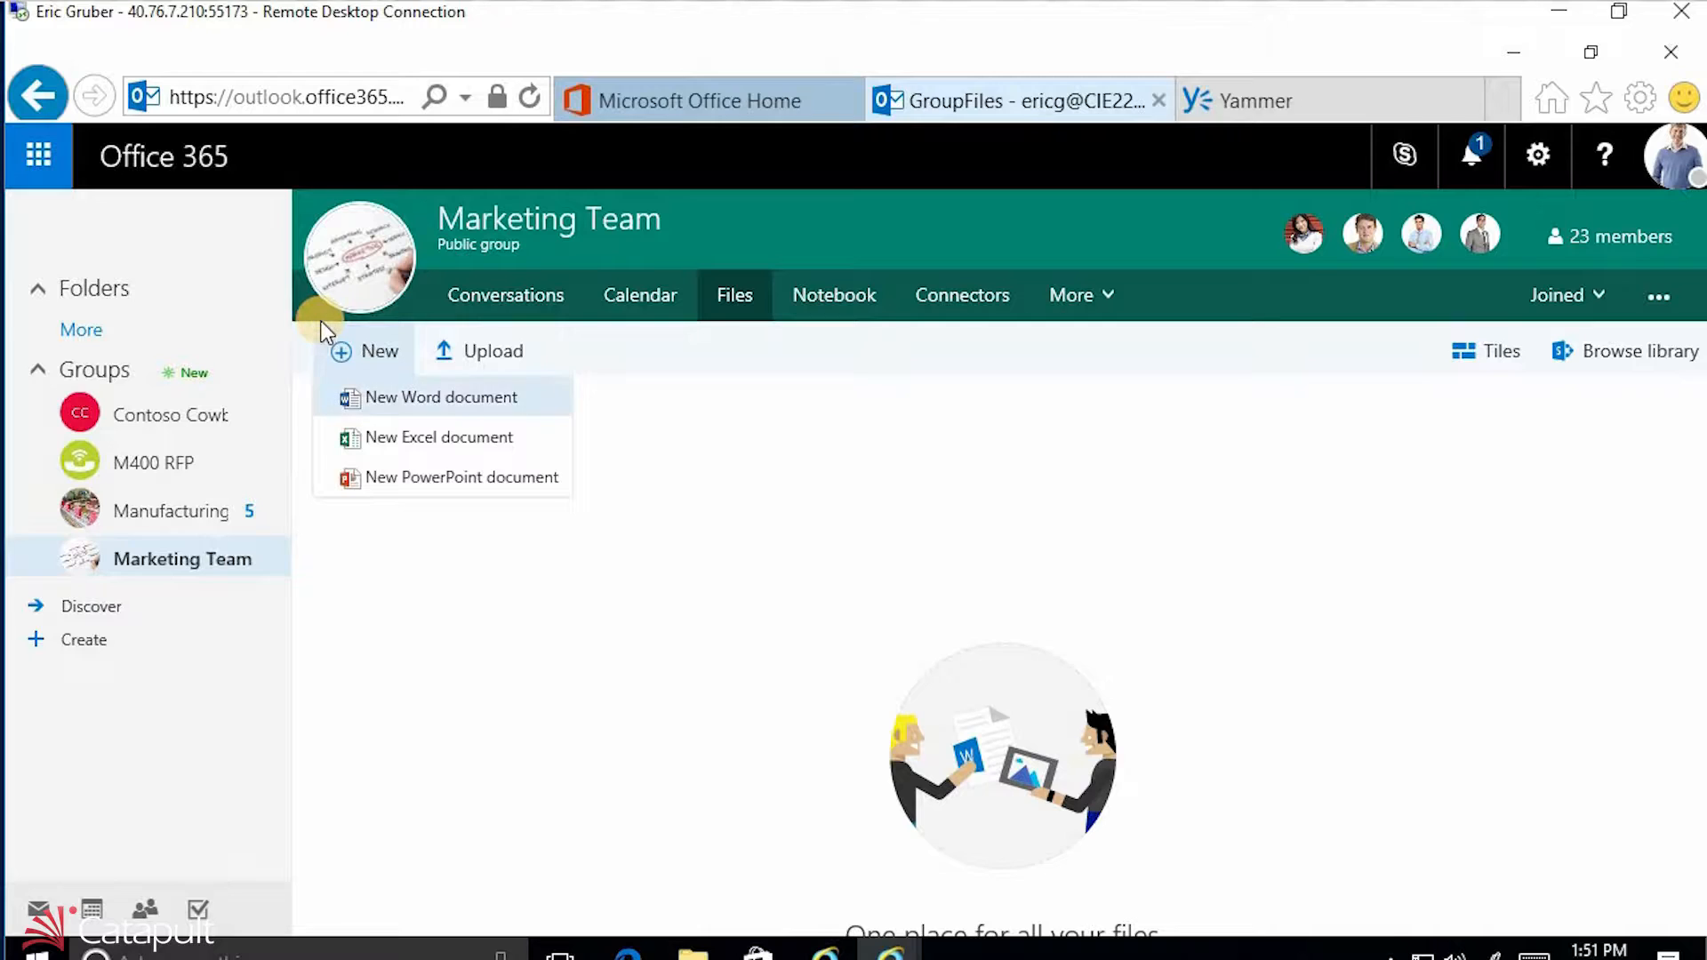
{"action": "key", "text": "Return"}
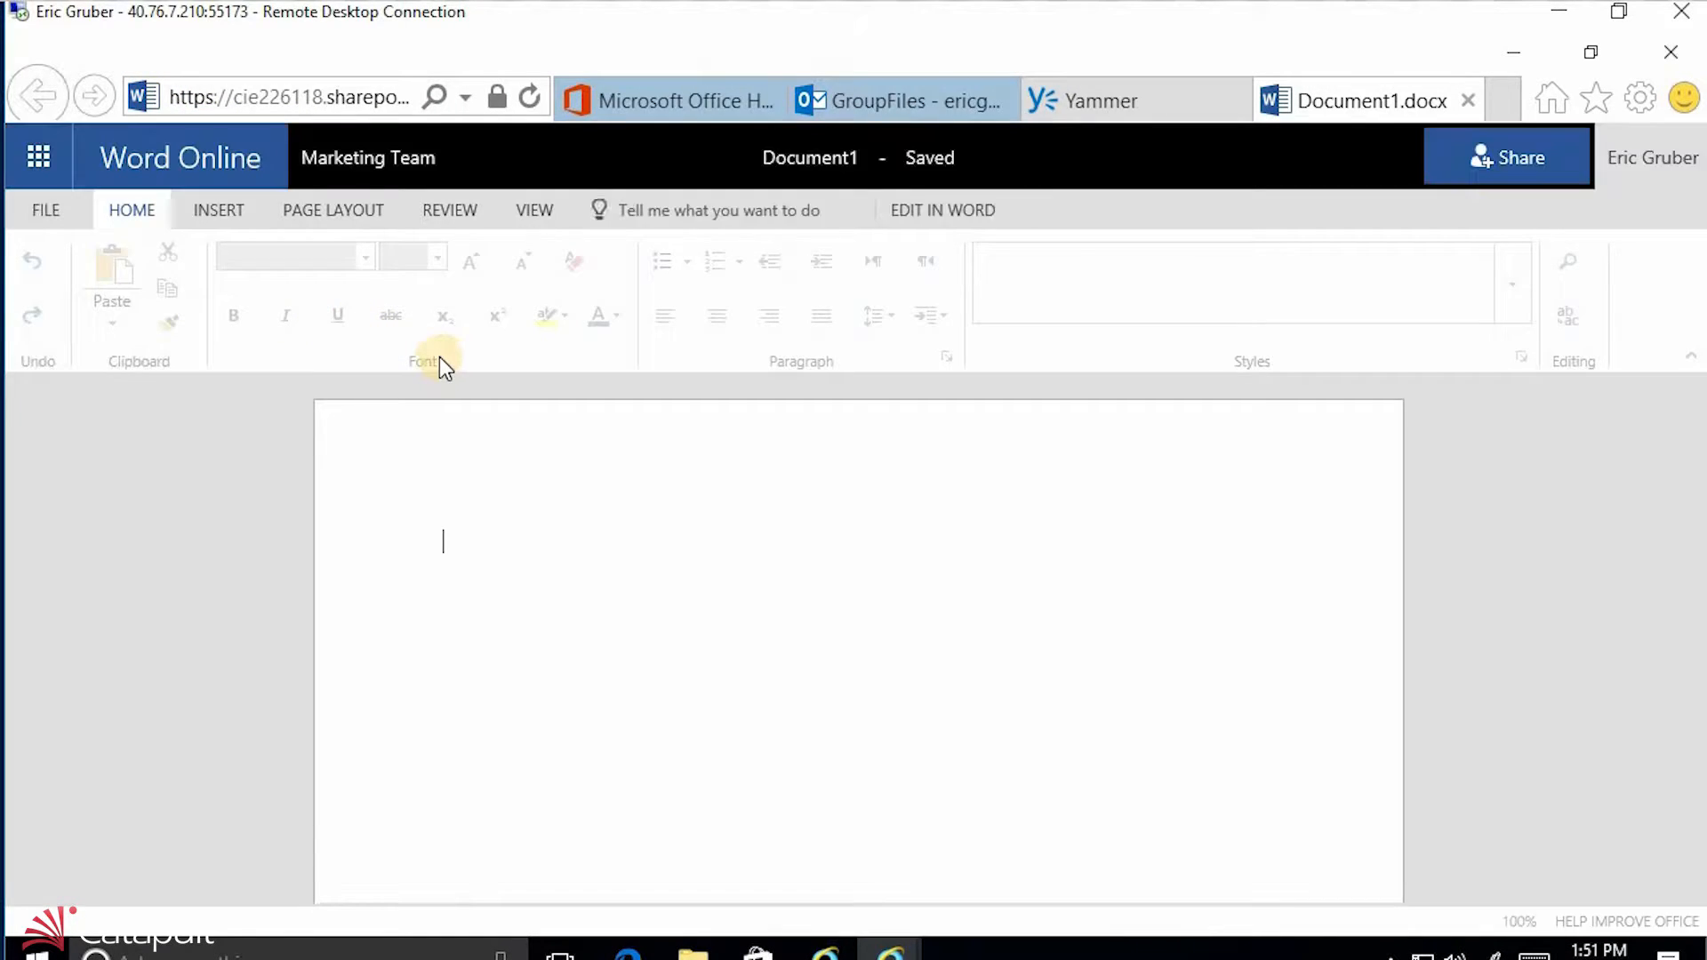
Enter "M400 Product Launch Capaign" in the document body and rename the document as Launch Campaign.
{"action": "type", "text": "M400 Produ"}
{"action": "key", "text": "BackSpace"}
{"action": "type", "text": "uct"}
{"action": "key", "text": "BackSpace"}
{"action": "key", "text": "BackSpace"}
{"action": "key", "text": "BackSpace"}
{"action": "type", "text": "uct Launch "}
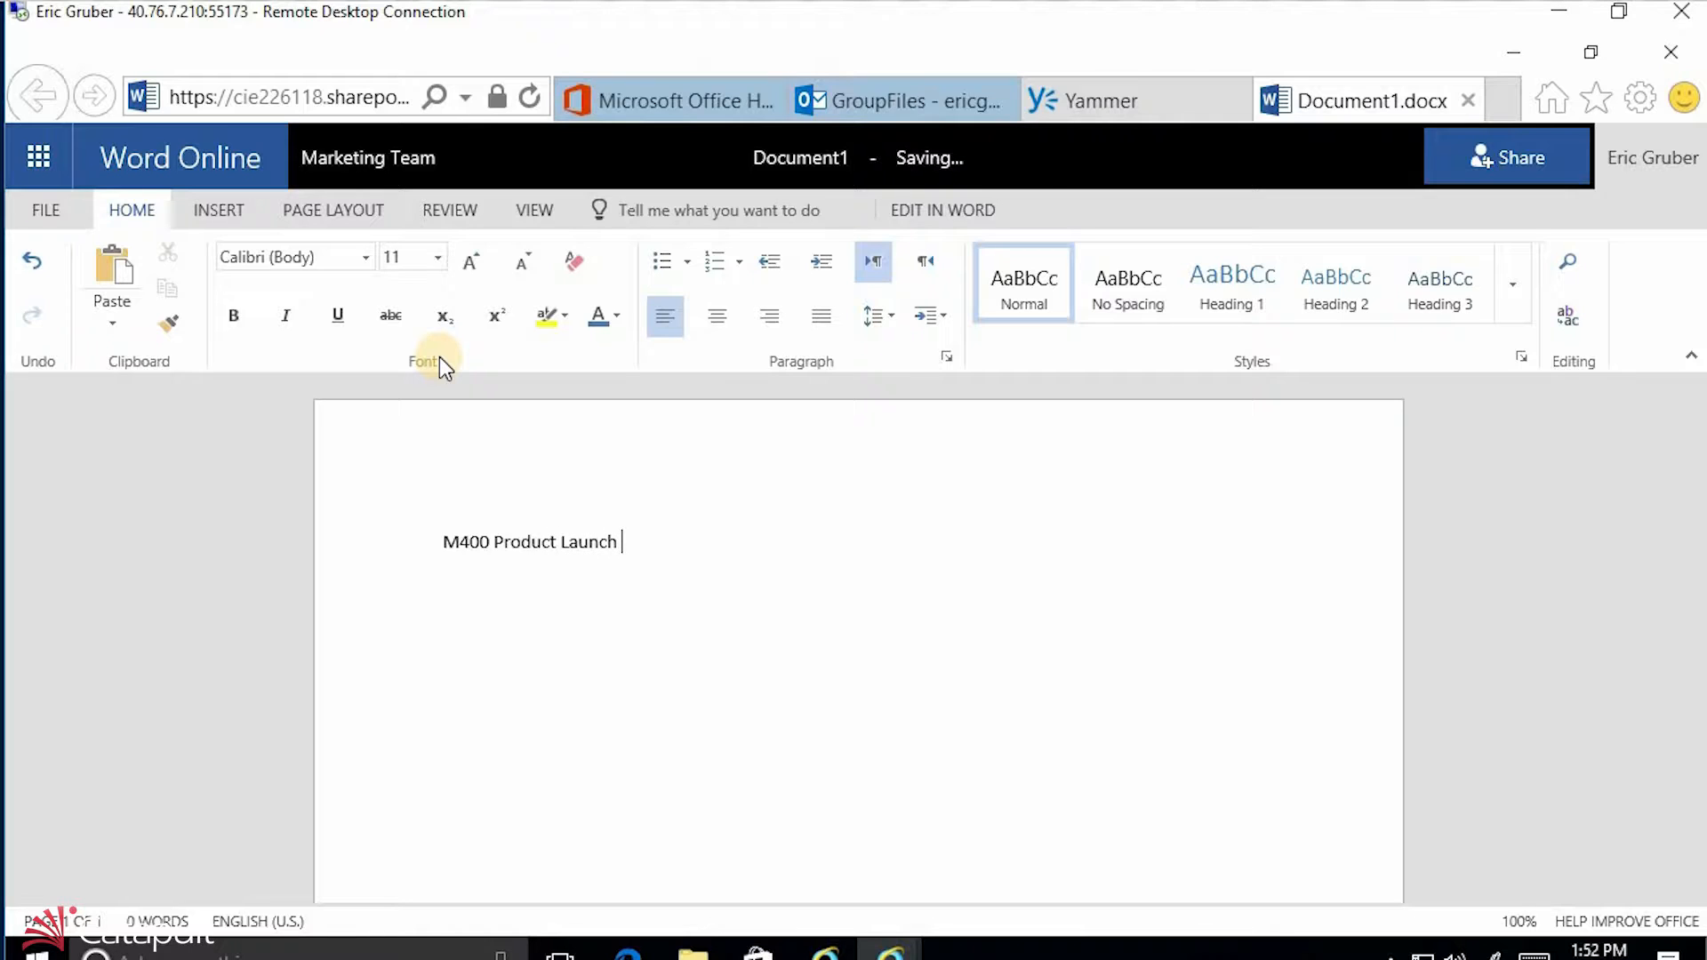
{"action": "type", "text": "Capaign"}
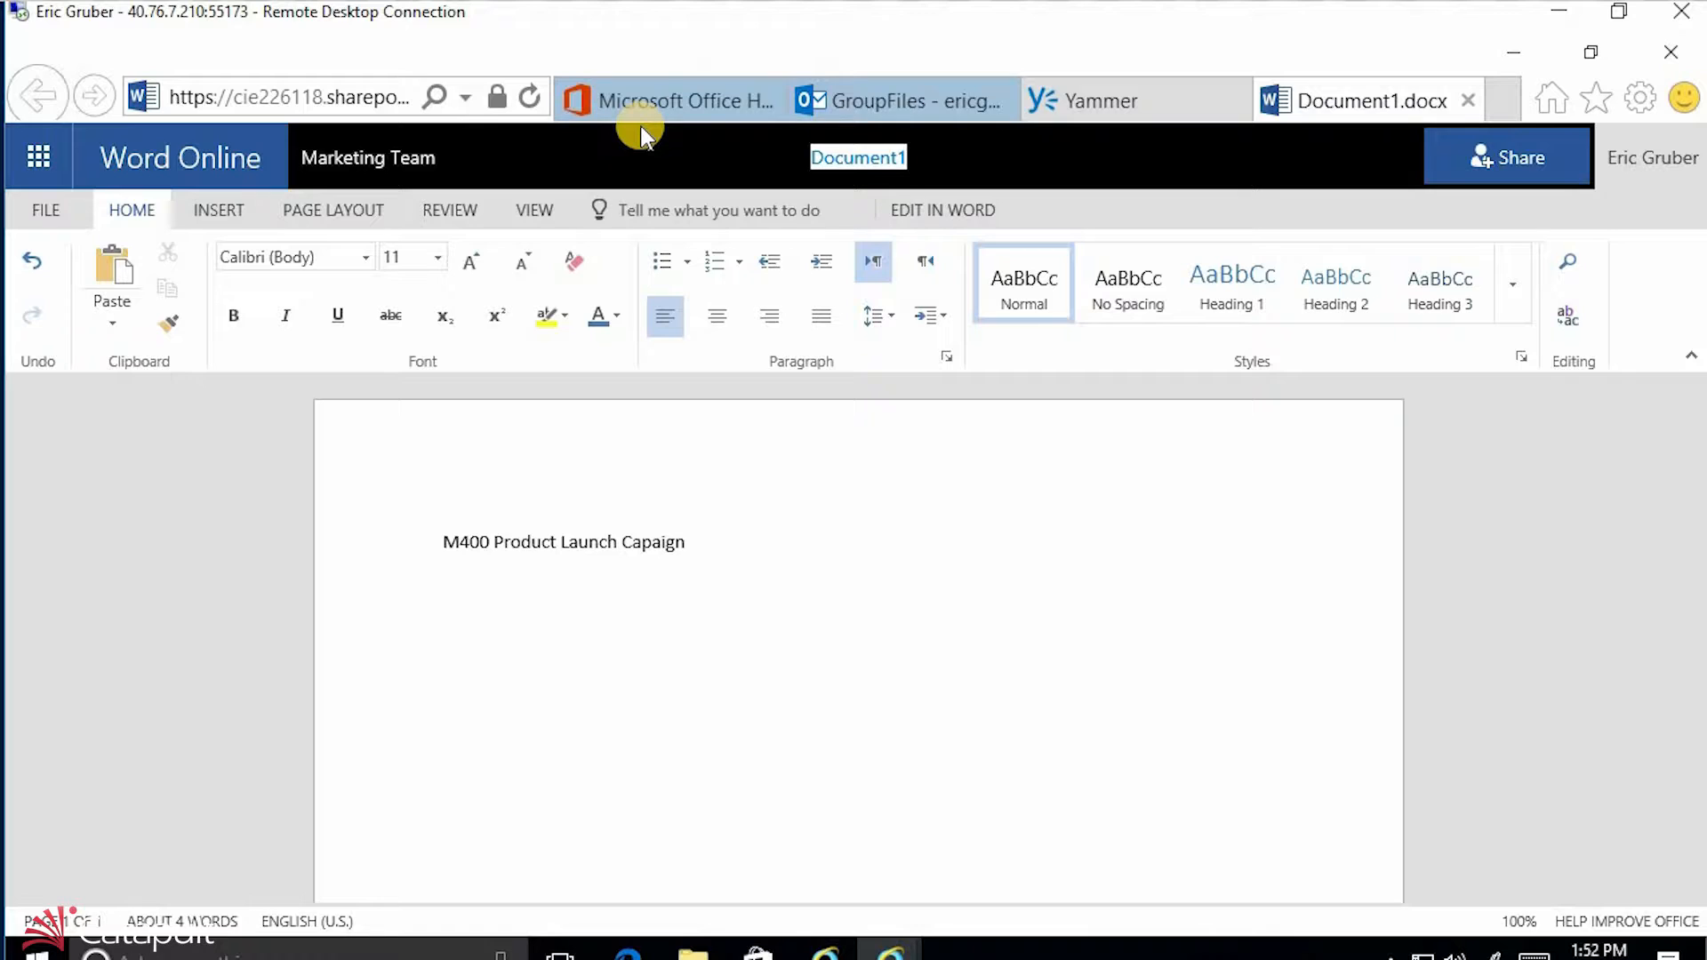
{"action": "type", "text": "Launch Campaign"}
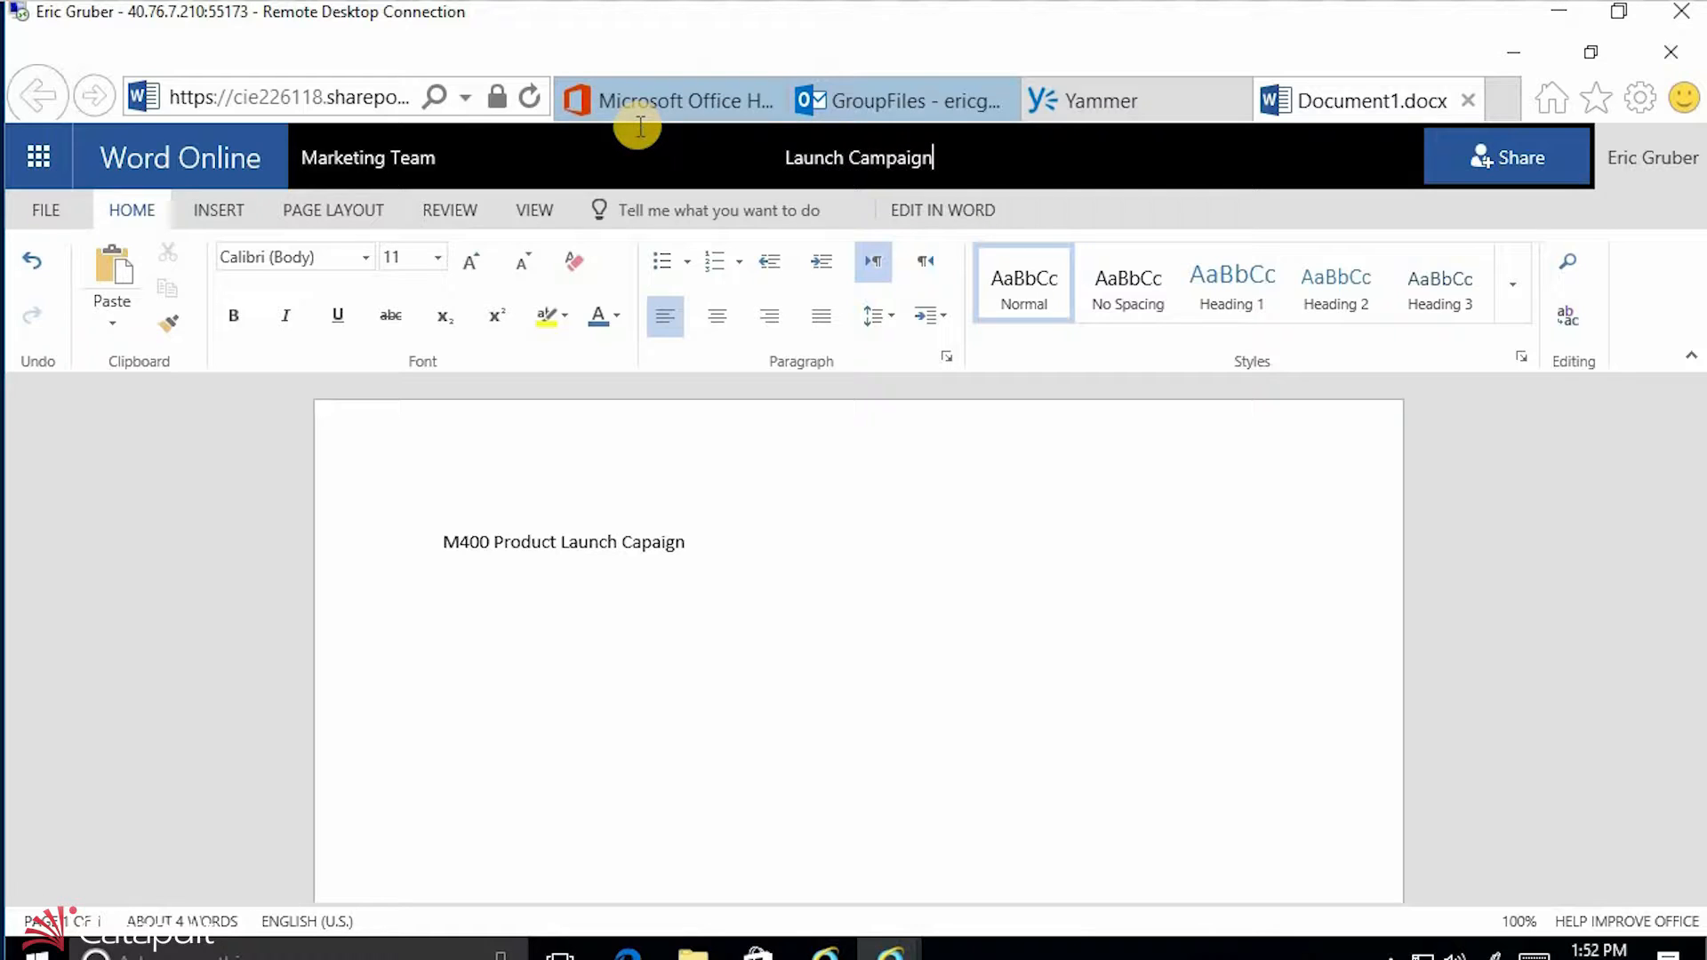
{"action": "key", "text": "Return"}
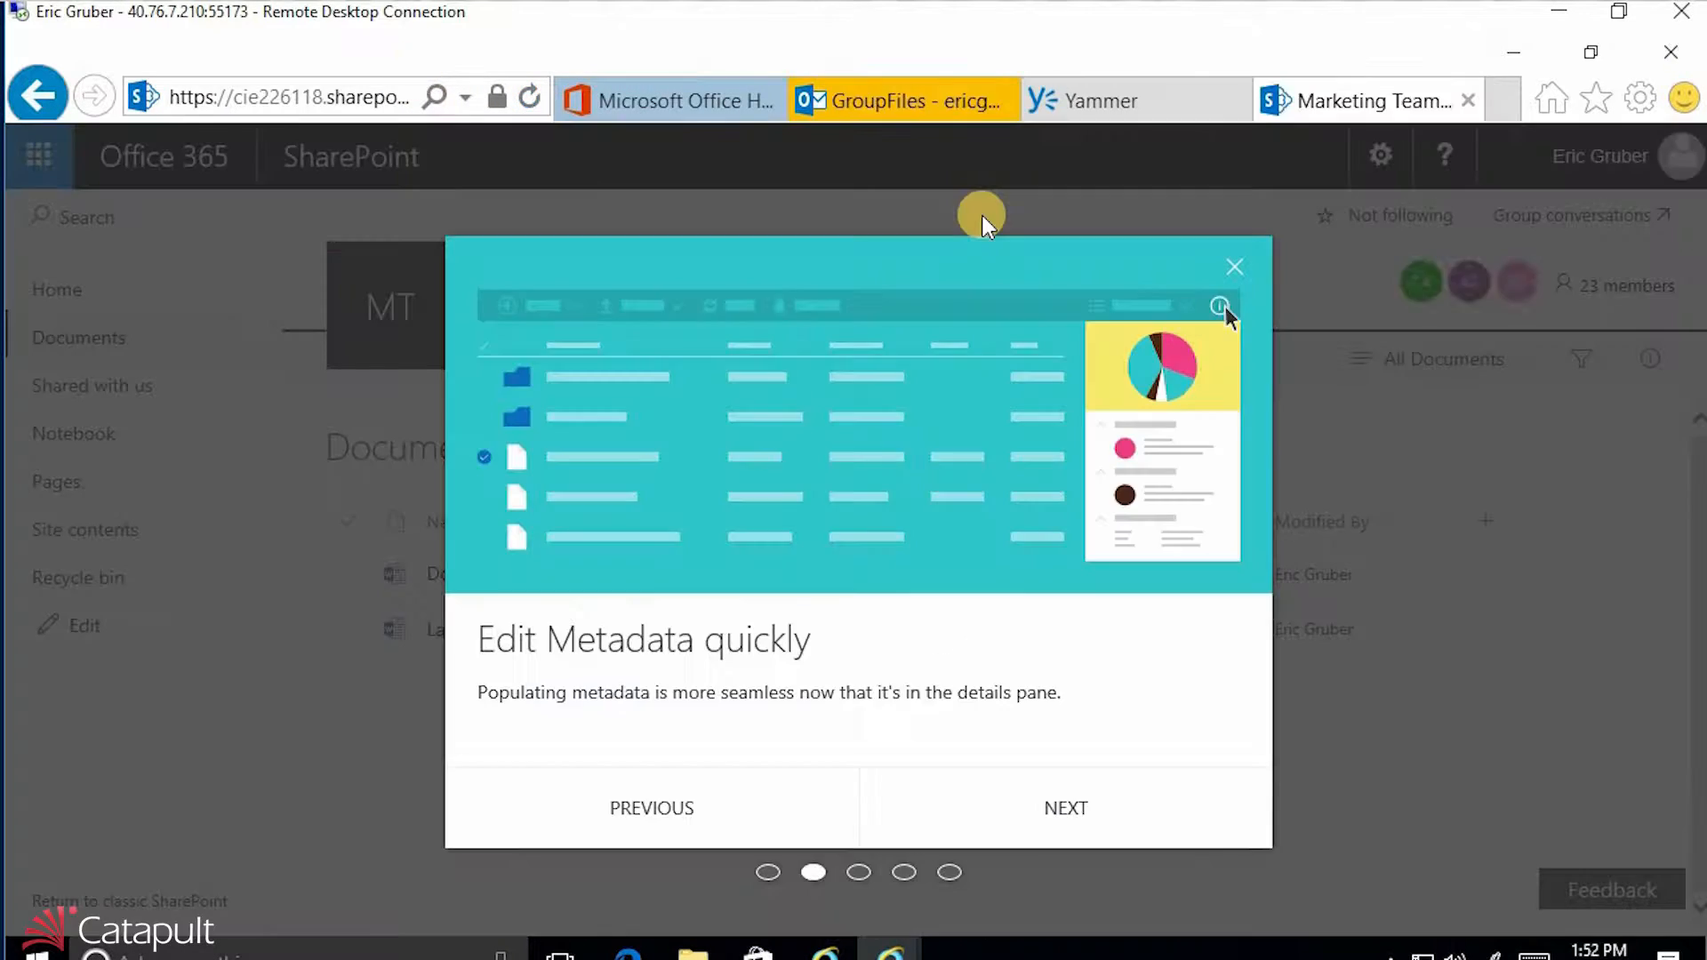
Dismiss the feature tips and open the Marketing Team notebook from the group's Outlook page.
{"action": "left_click", "coordinate": [983, 217]}
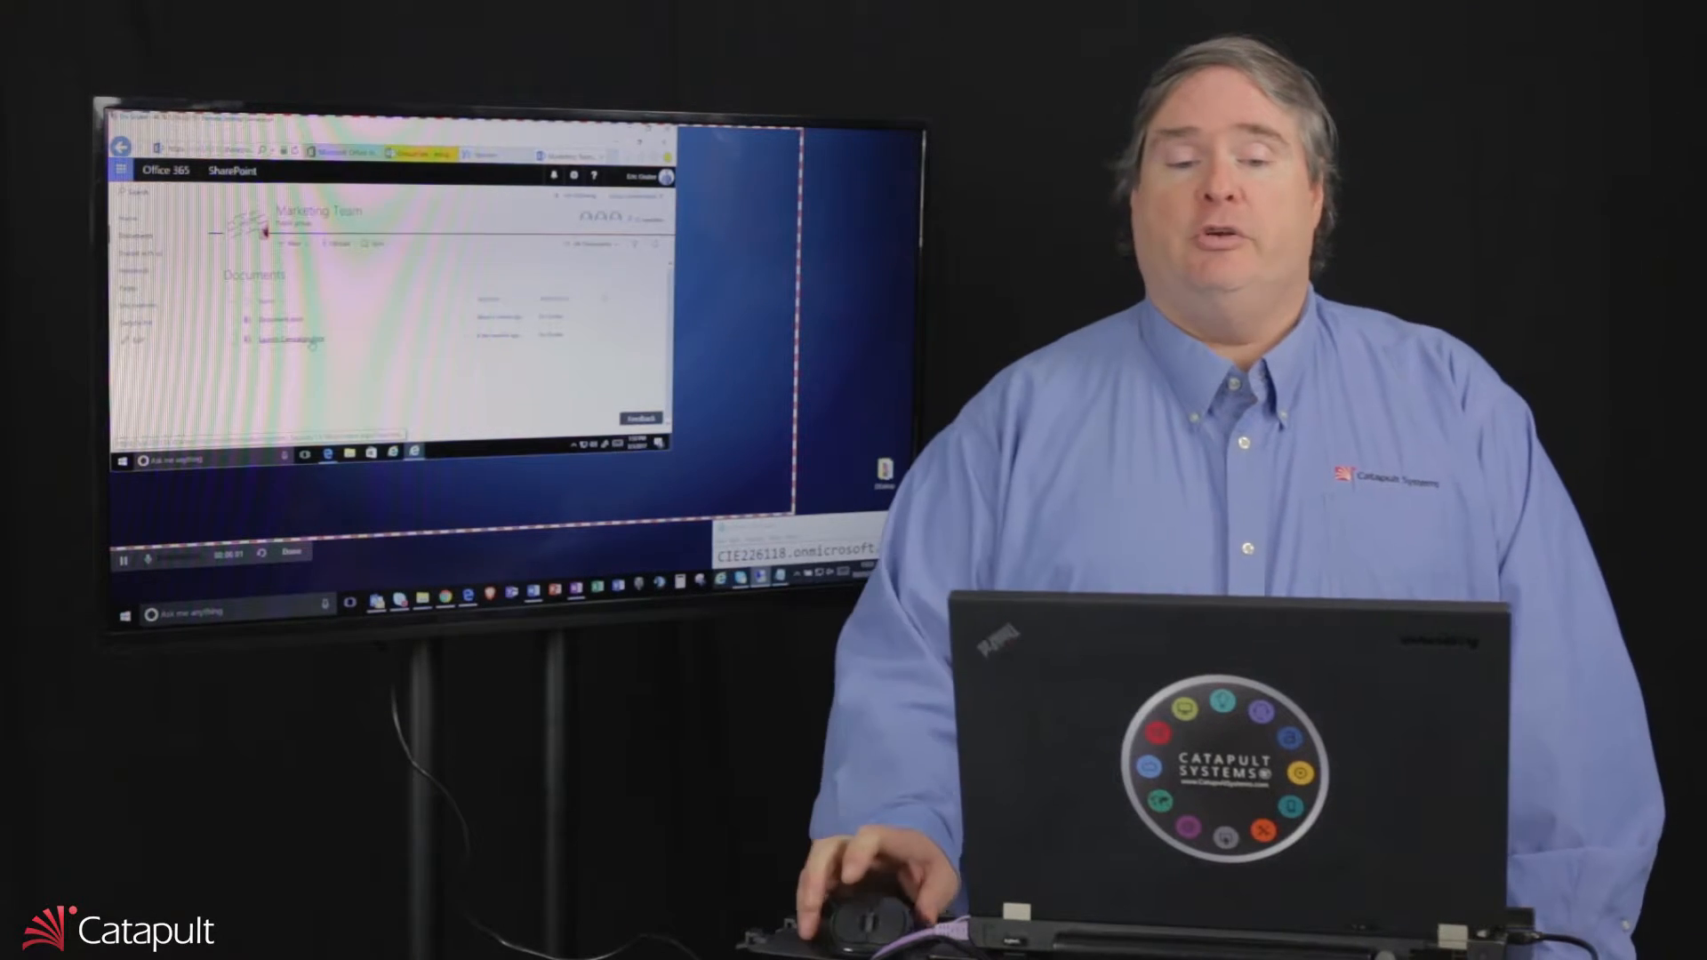
{"action": "left_click", "coordinate": [424, 155]}
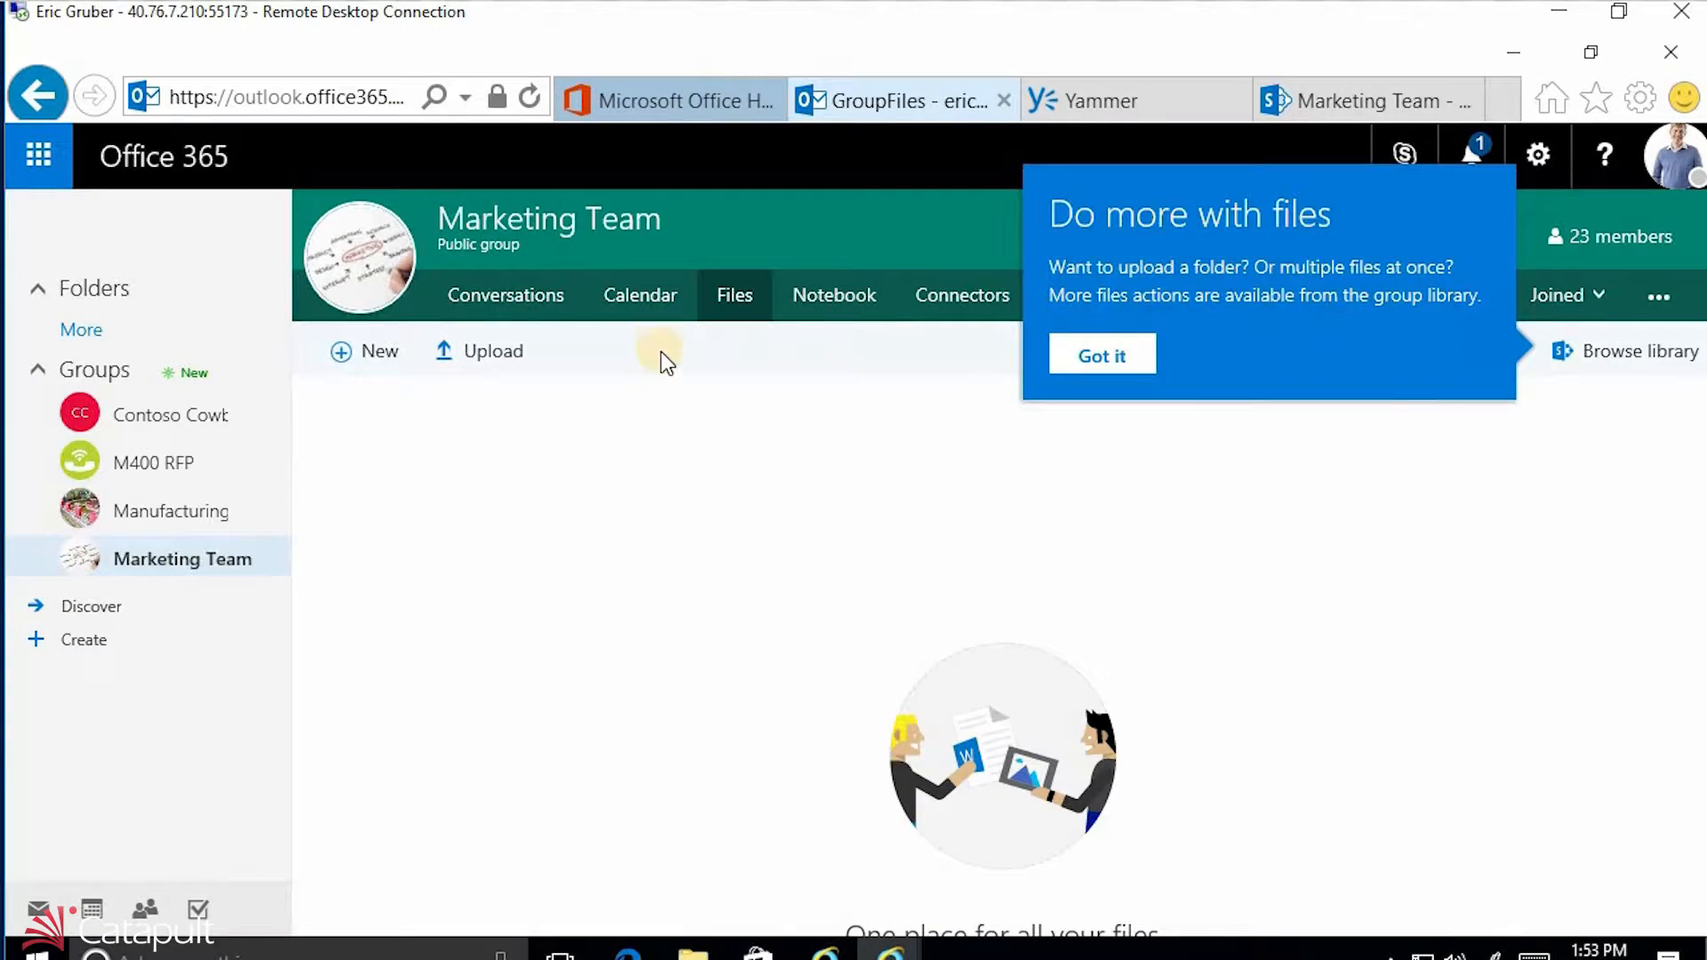
{"action": "left_click", "coordinate": [660, 350]}
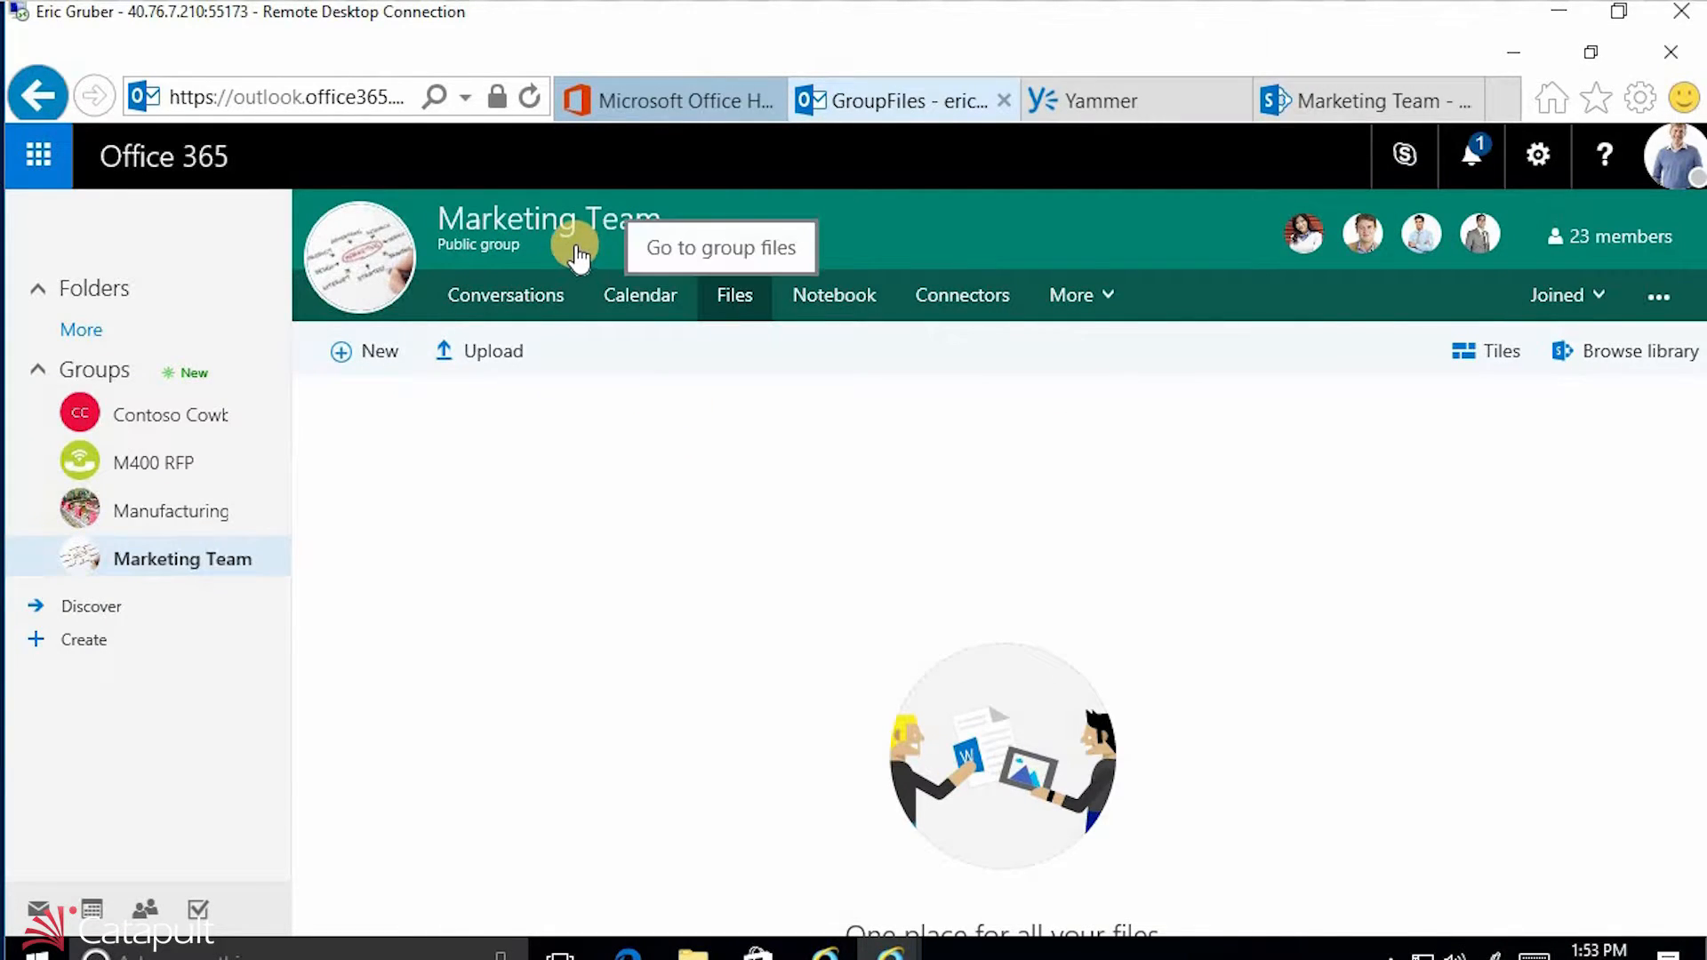
{"action": "left_click", "coordinate": [673, 314]}
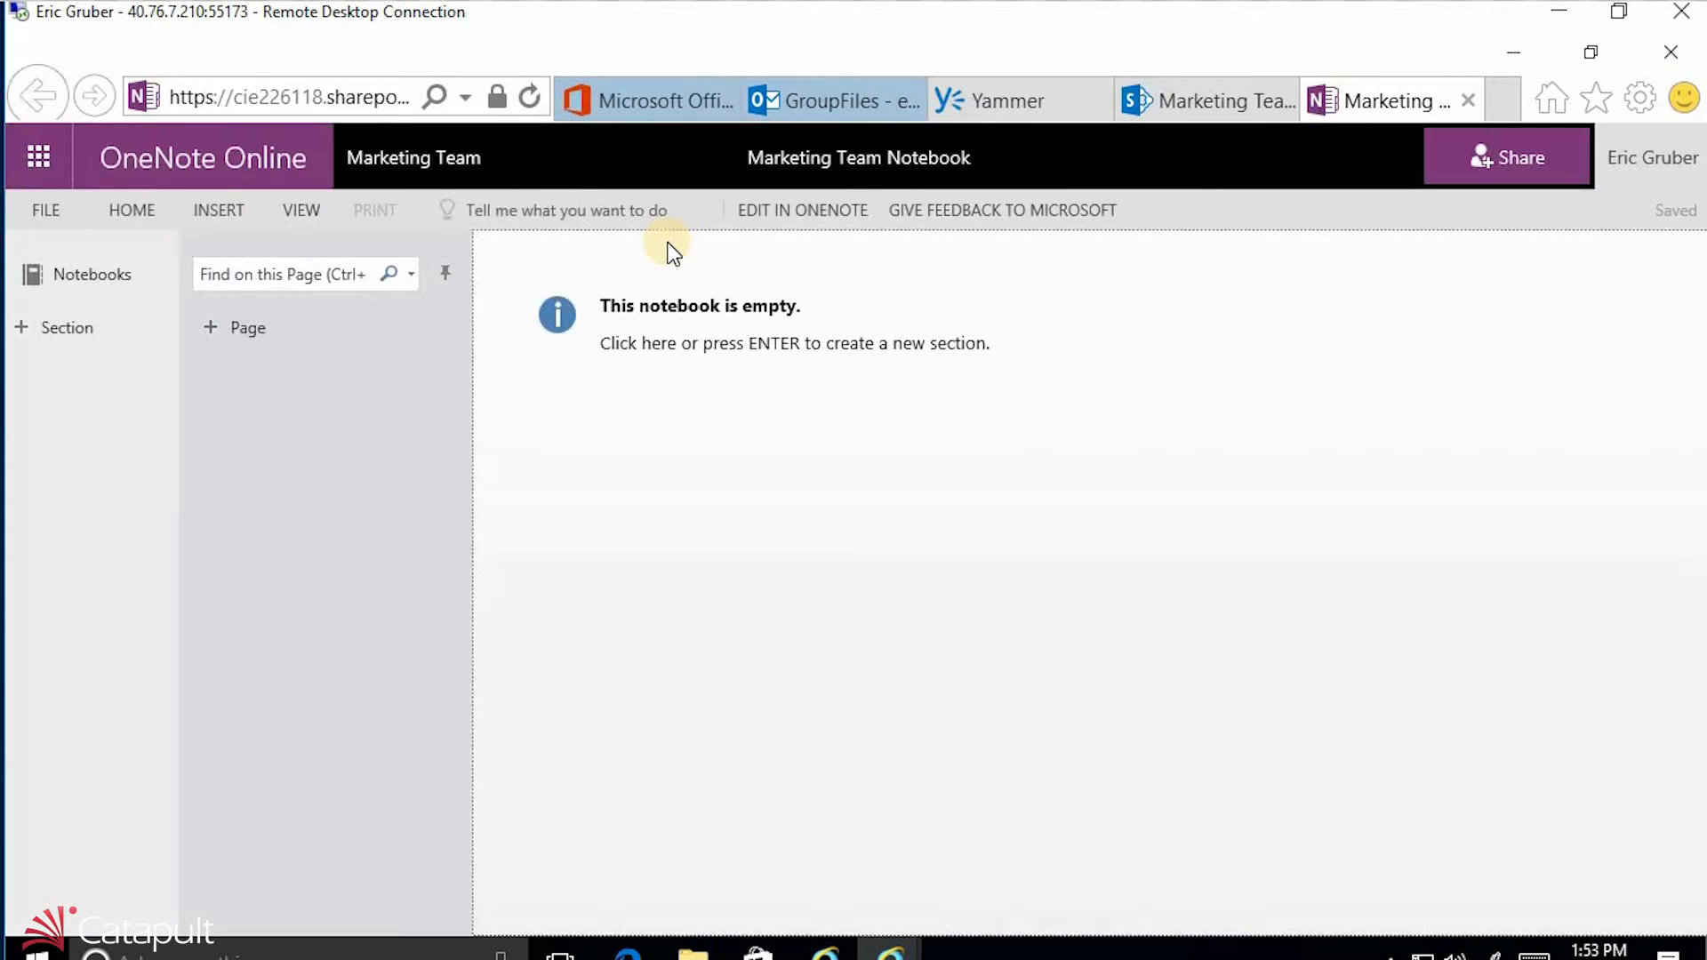
Create a section named "Prodcut Laucnh" in the empty Marketing Team notebook.
{"action": "left_click", "coordinate": [649, 309]}
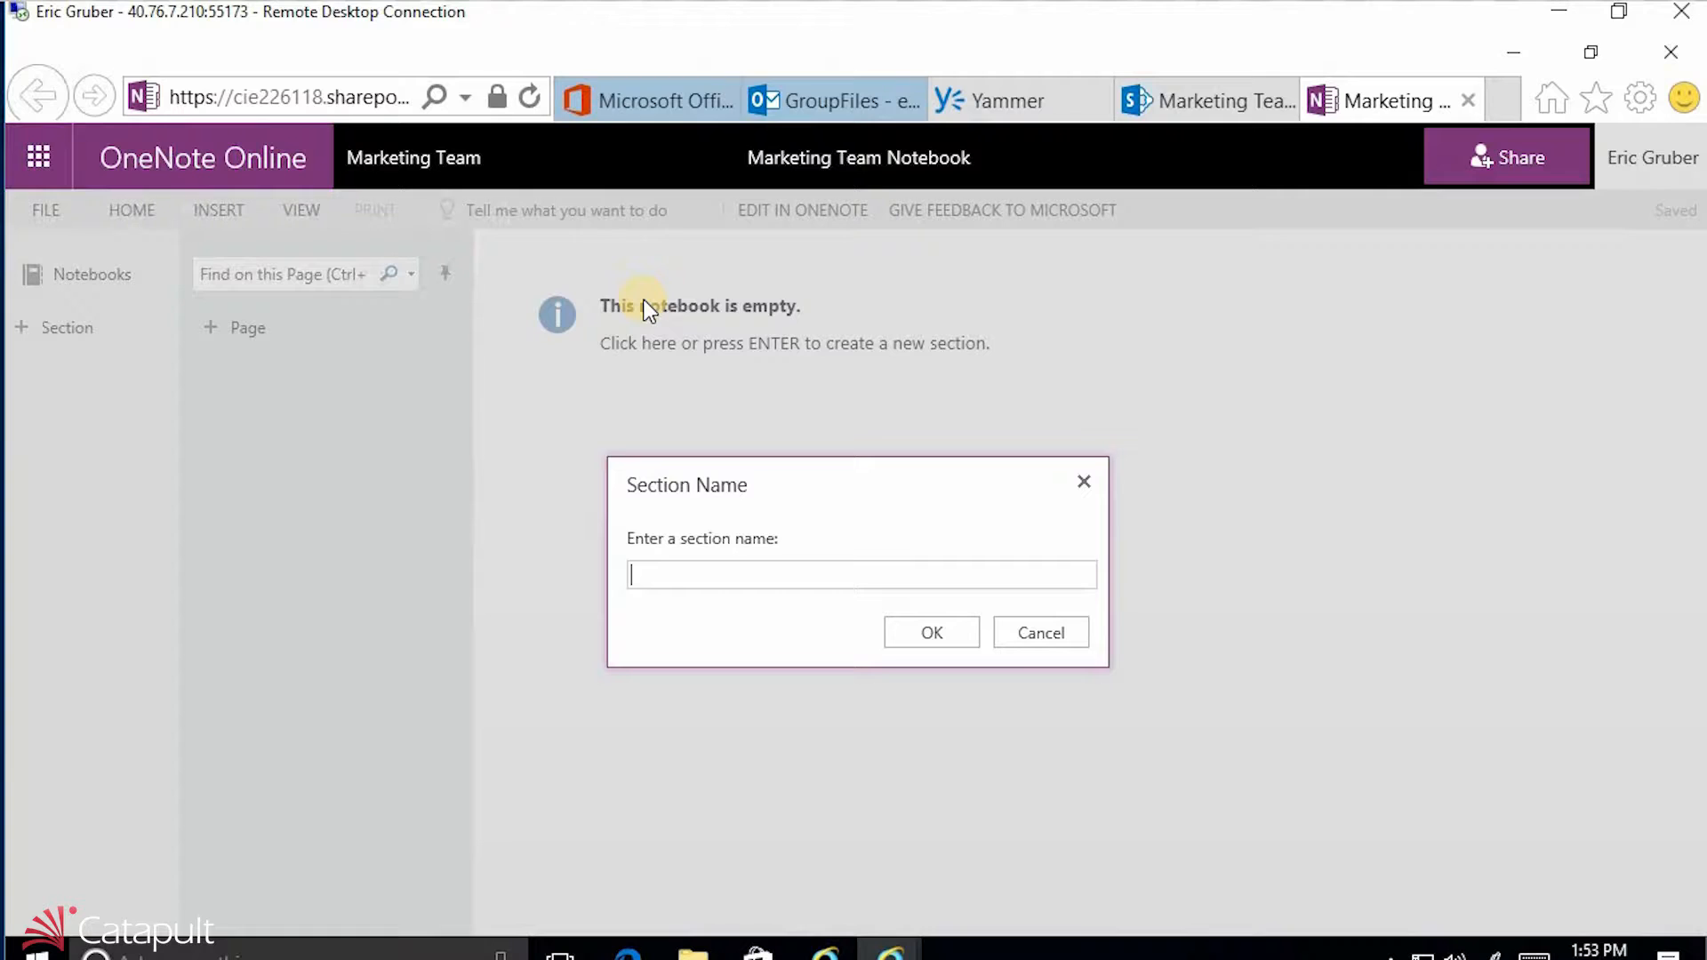
{"action": "type", "text": "Prodcut Laucnh"}
{"action": "key", "text": "Return"}
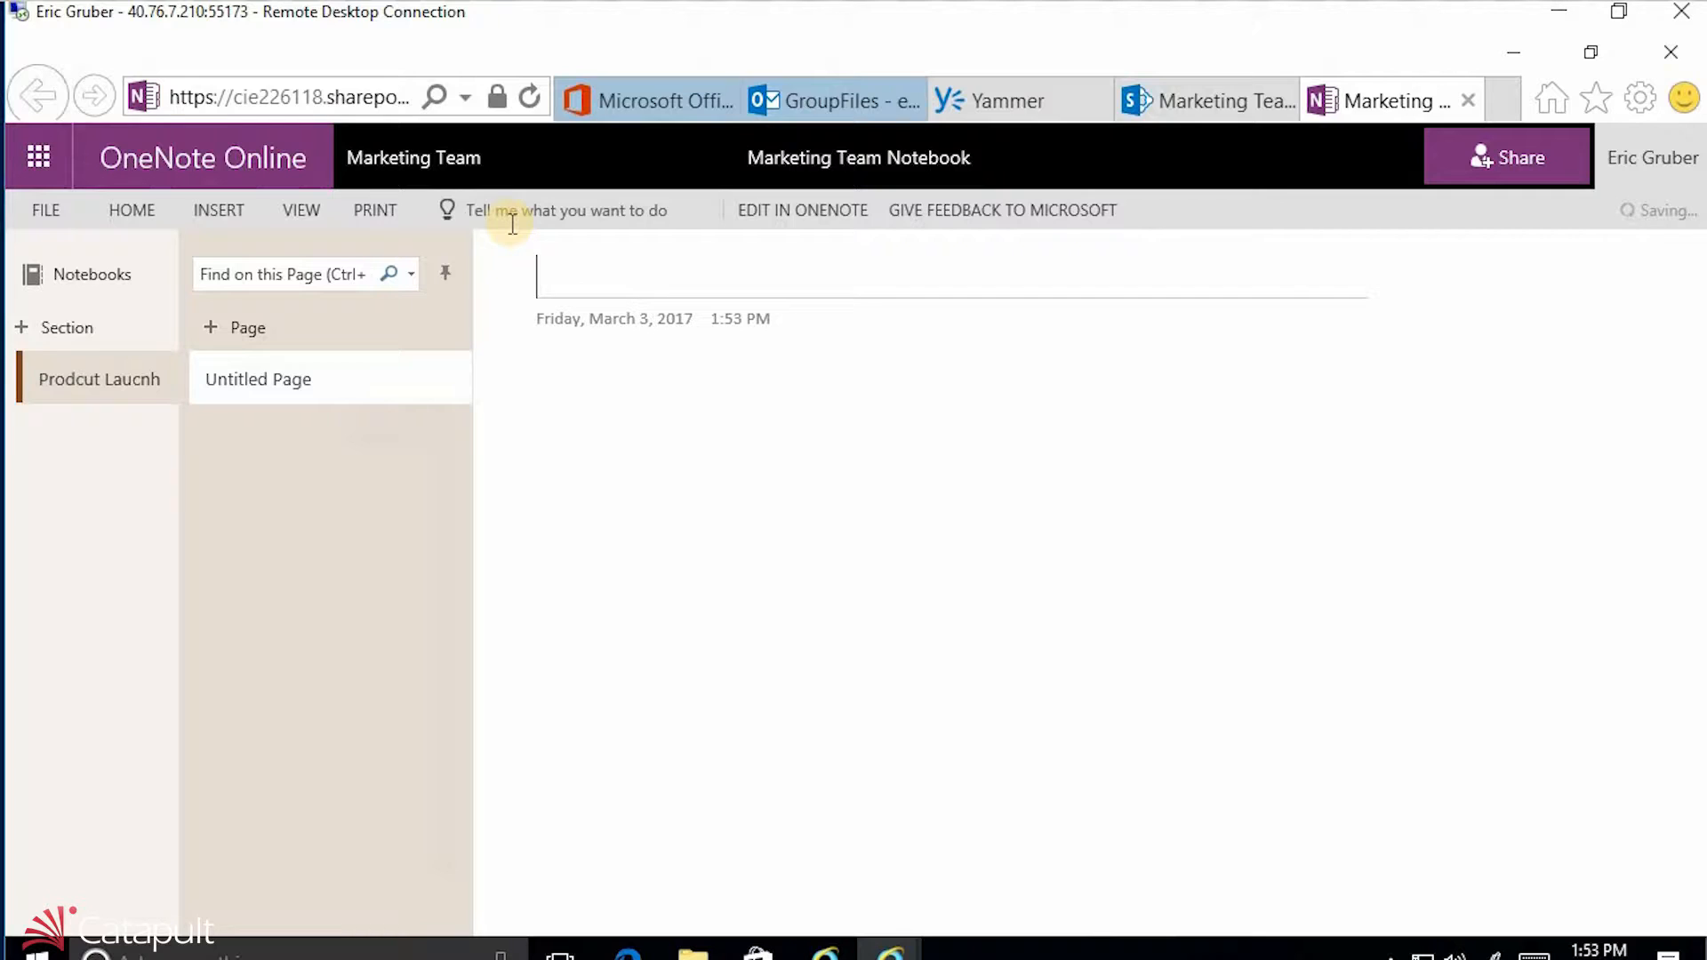
Title the new page in the Prodcut Laucnh section "Initial visit" and return to the Marketing Team group in Outlook.
{"action": "type", "text": "Initial visit"}
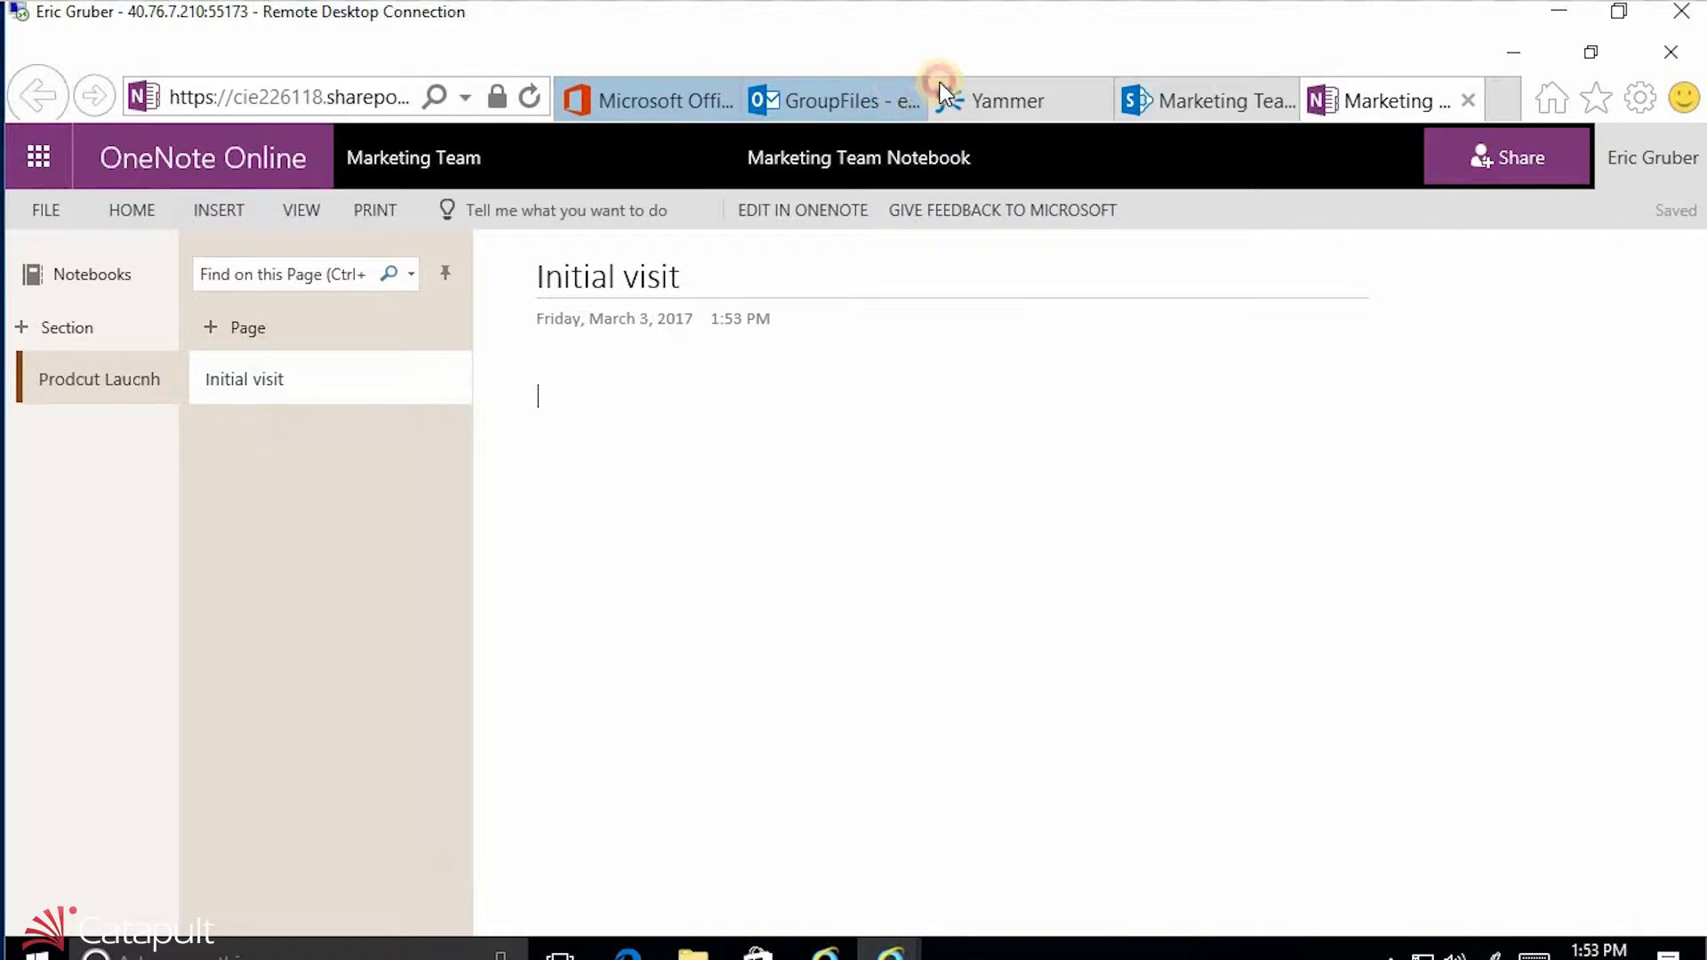
{"action": "left_click", "coordinate": [1176, 100]}
{"action": "left_click", "coordinate": [831, 100]}
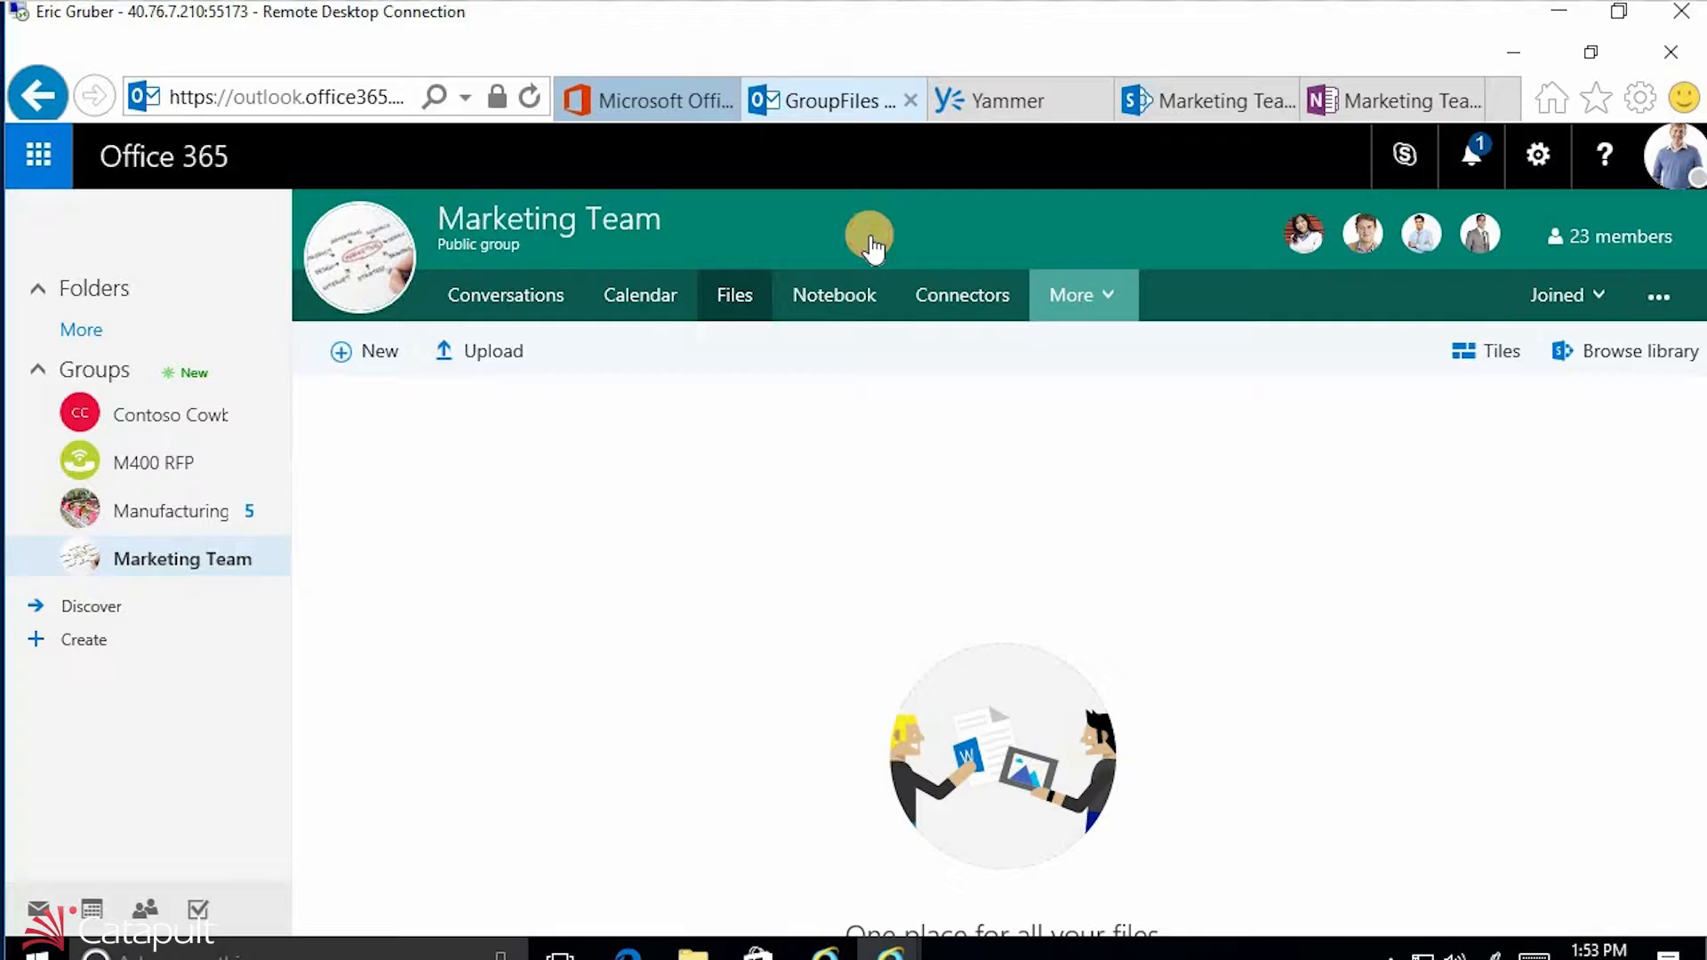
Open the Marketing Team plan in Planner and add a bucket named "Prodcut Launch".
{"action": "left_click", "coordinate": [1080, 294]}
{"action": "left_click", "coordinate": [1080, 345]}
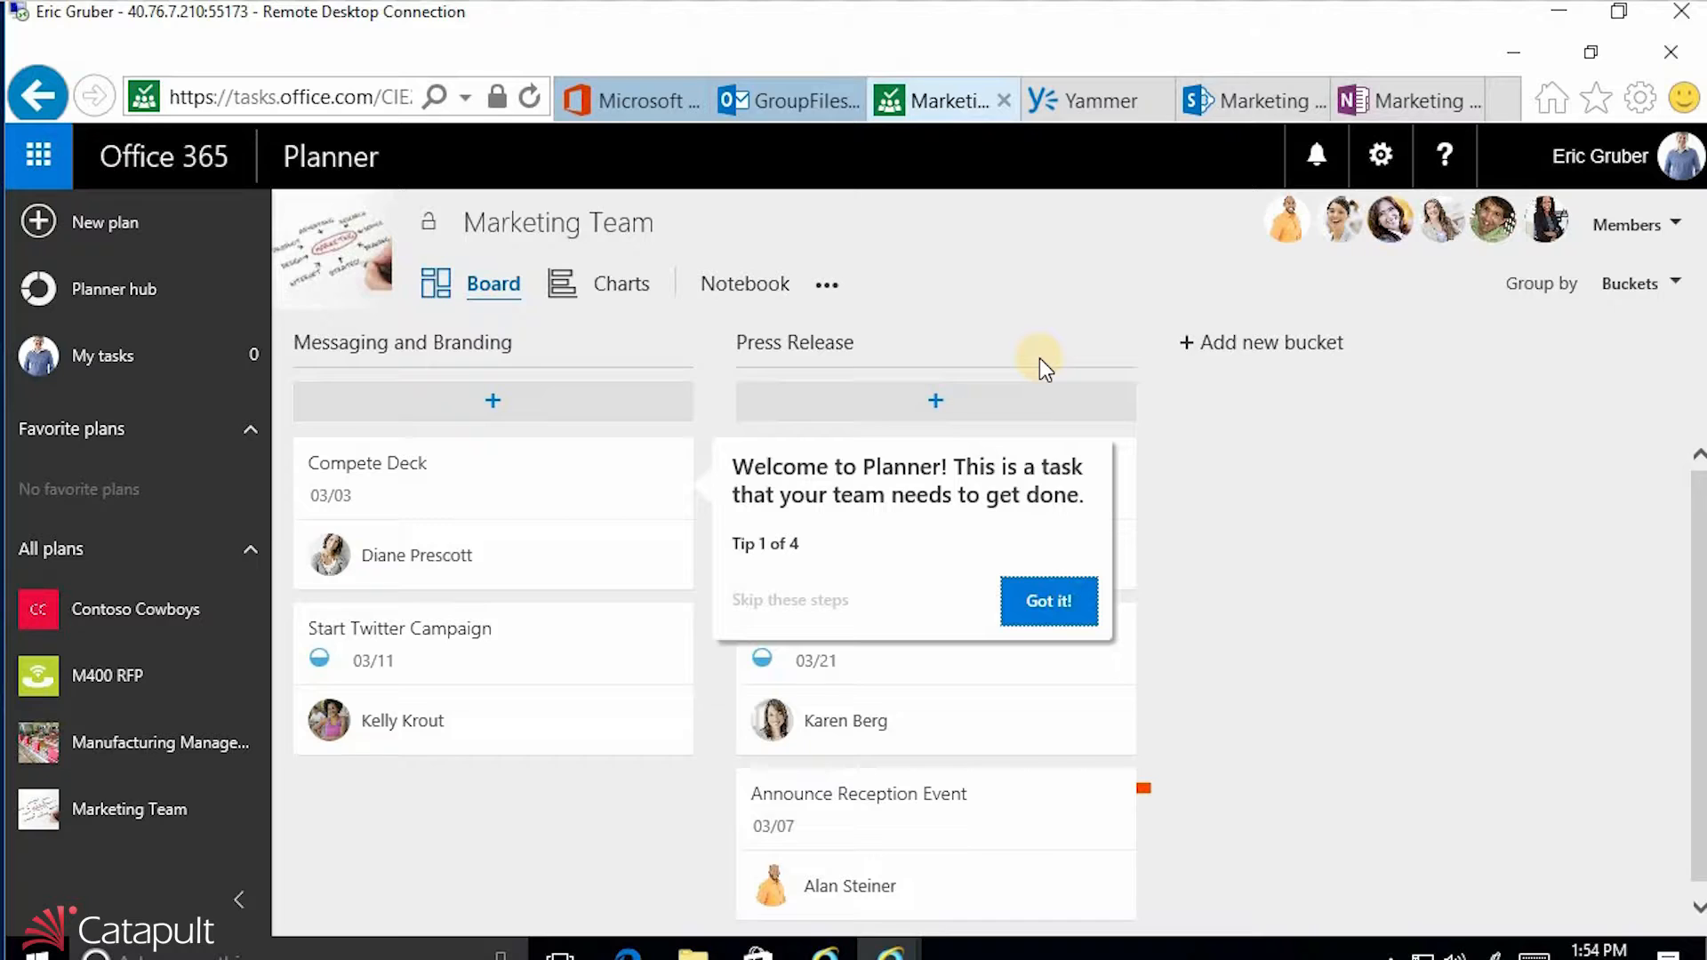
{"action": "left_click", "coordinate": [1026, 289]}
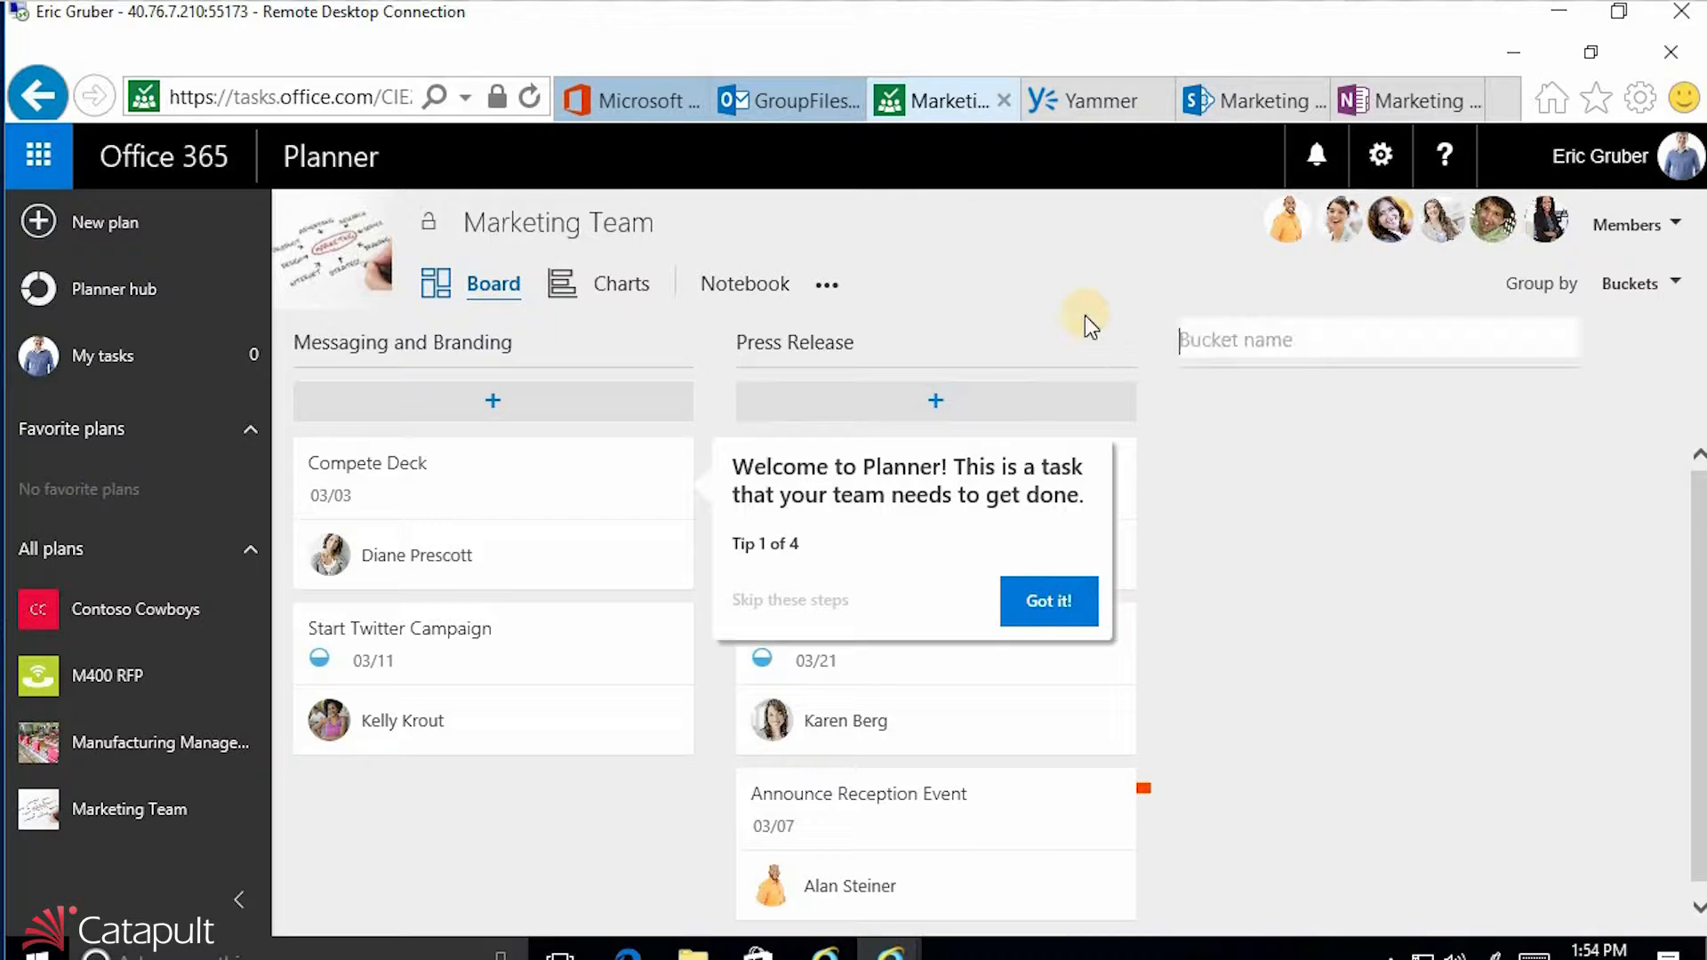
{"action": "type", "text": "Prodcut Launch"}
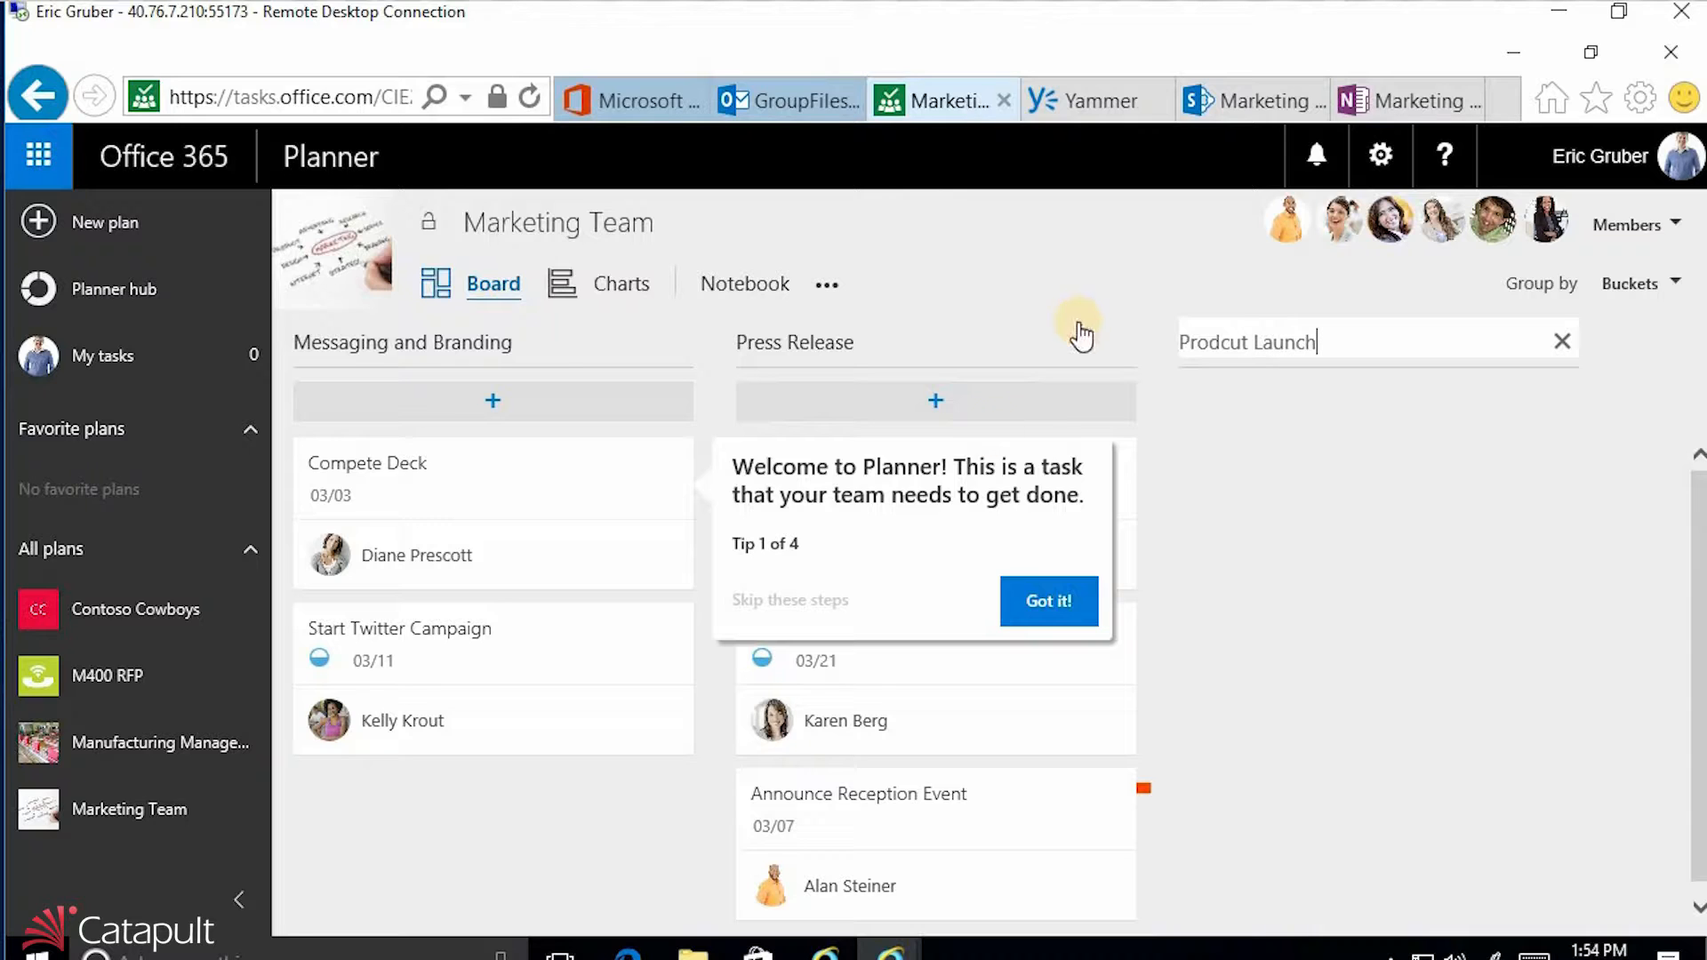
{"action": "key", "text": "Return"}
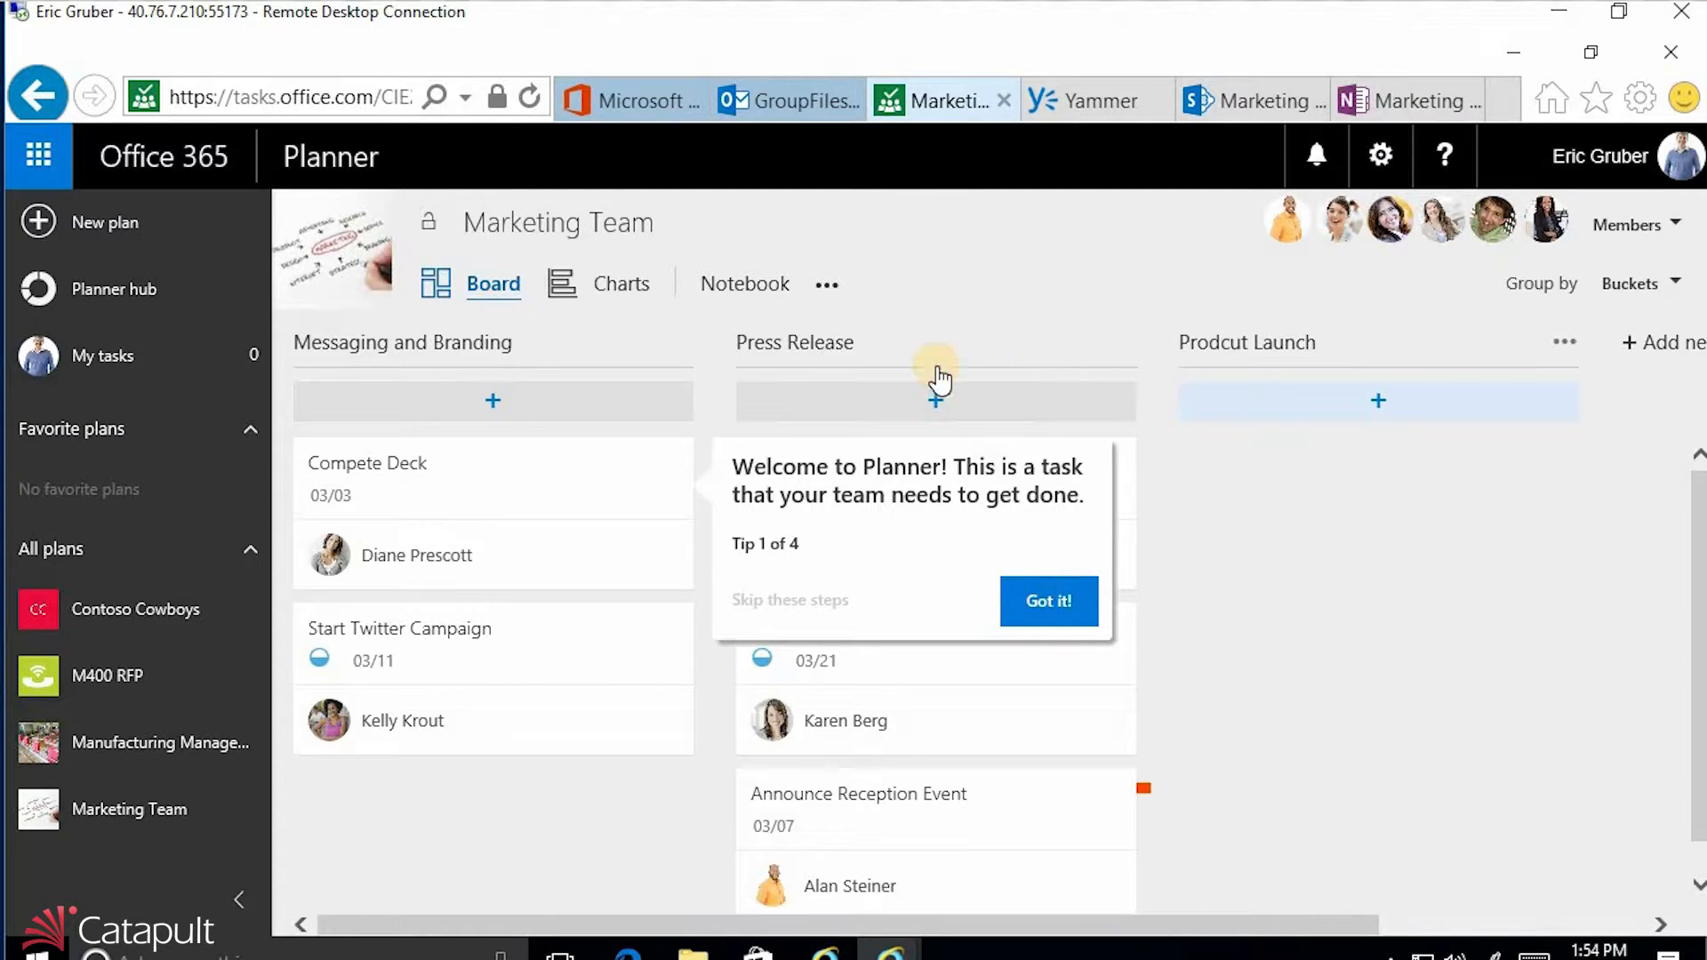
Dismiss the first welcome tip and name the new task in the Prodcut Launch bucket "Find a venue".
{"action": "left_click", "coordinate": [1058, 605]}
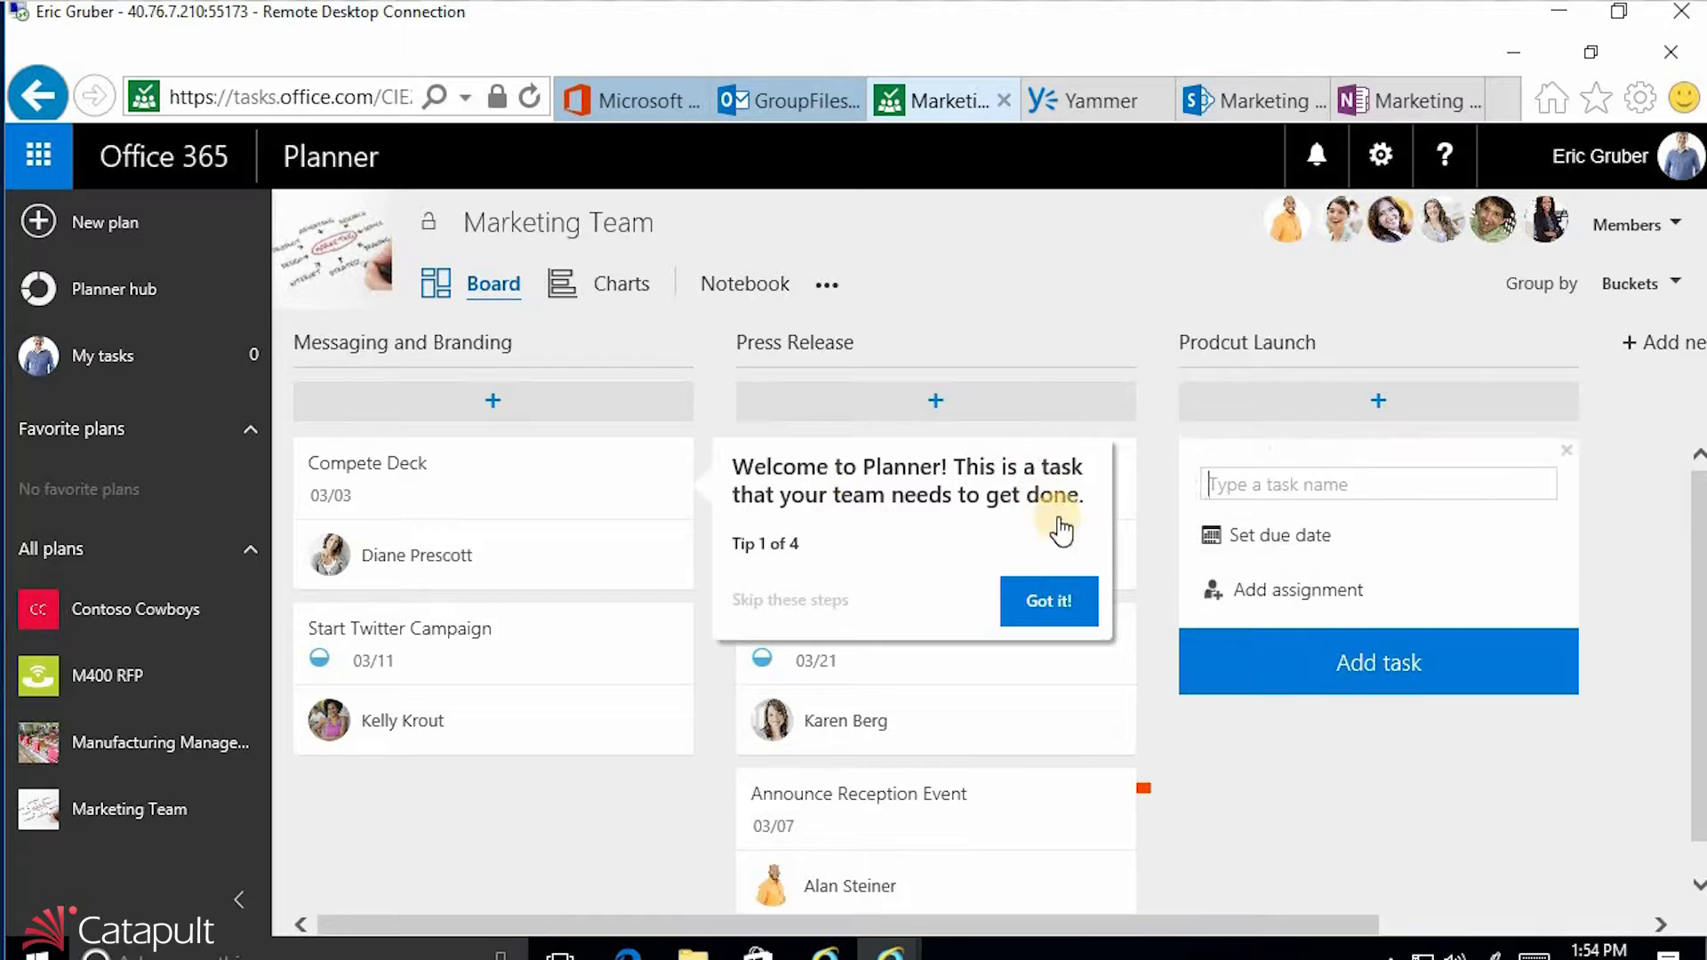
{"action": "type", "text": "Find a"}
{"action": "key", "text": "BackSpace"}
{"action": "key", "text": "BackSpace"}
{"action": "key", "text": "BackSpace"}
{"action": "type", "text": "nd"}
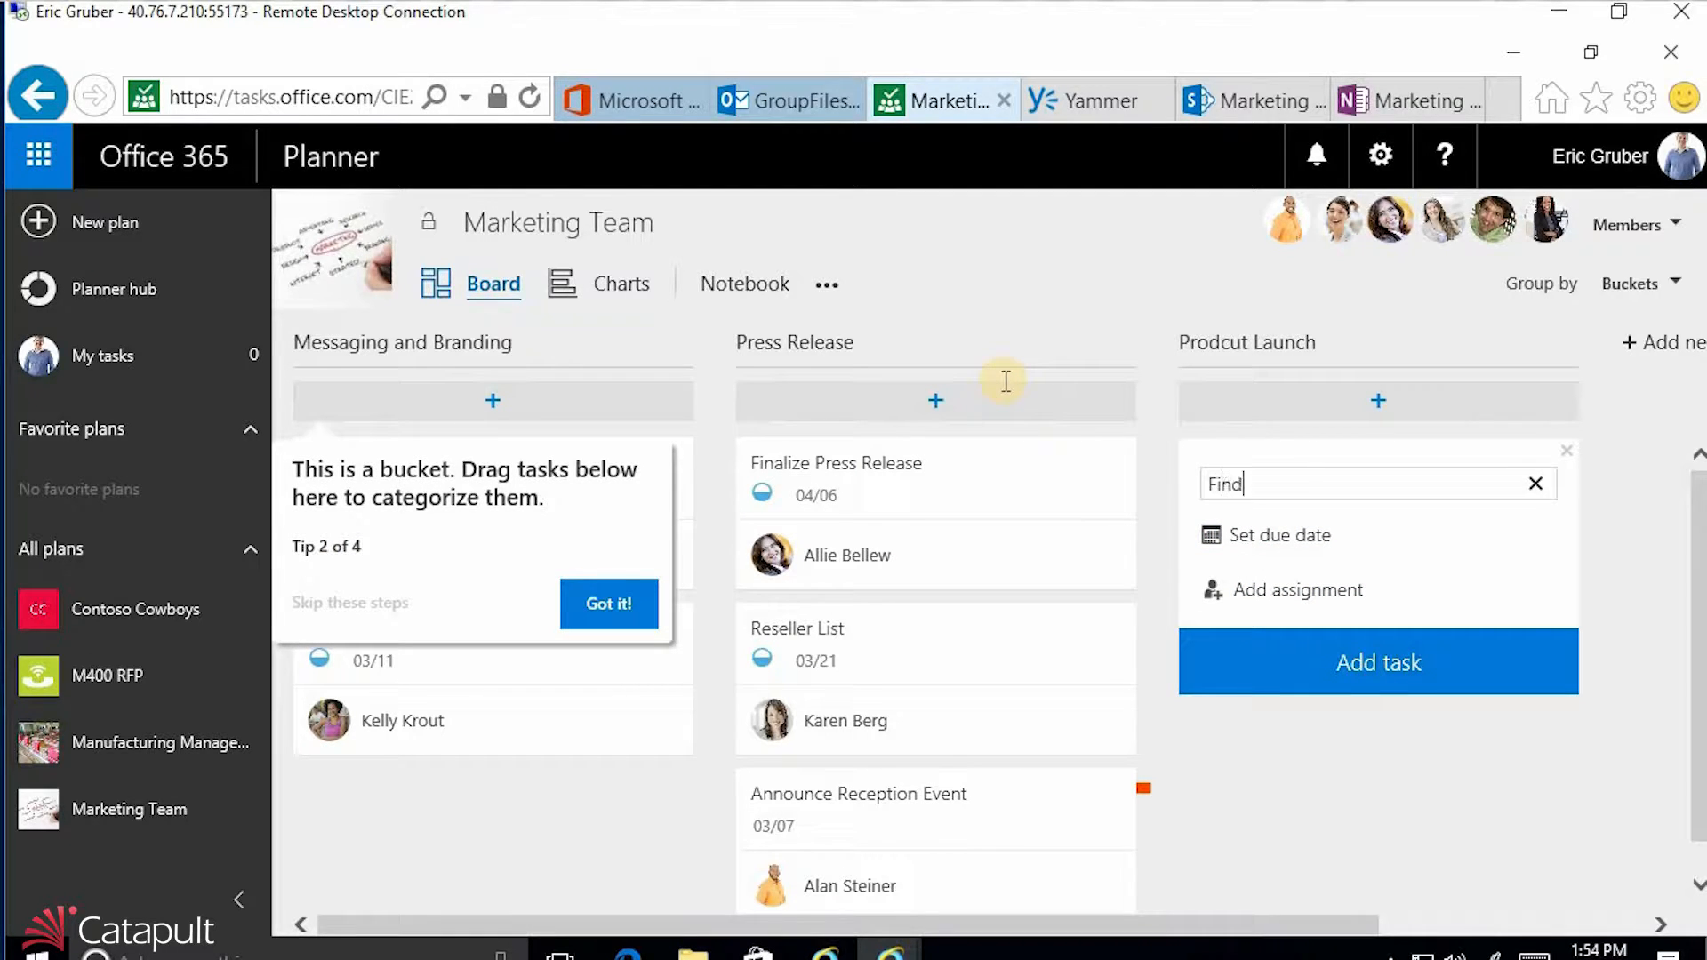
{"action": "type", "text": " a vaenu"}
{"action": "key", "text": "BackSpace"}
{"action": "key", "text": "BackSpace"}
{"action": "key", "text": "BackSpace"}
{"action": "key", "text": "BackSpace"}
{"action": "type", "text": "enue"}
{"action": "key", "text": "Tab"}
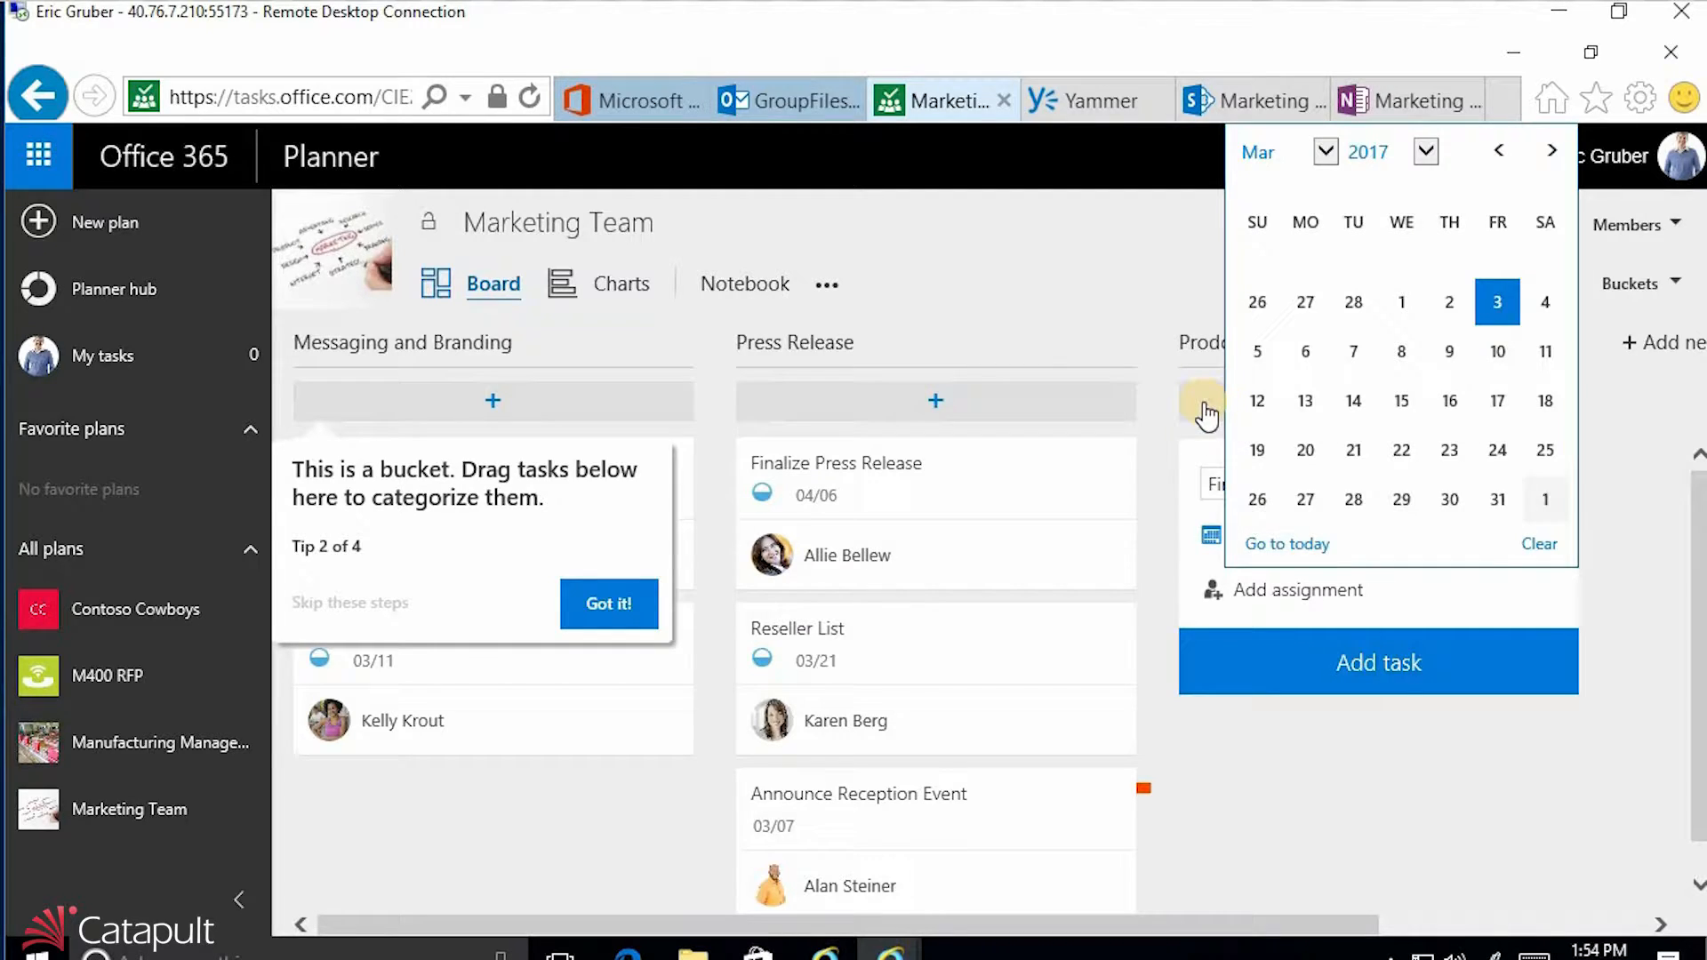
Add the Find a venue task with a due date of 03/31, assigned to the fourth listed team member.
{"action": "left_click", "coordinate": [1499, 499]}
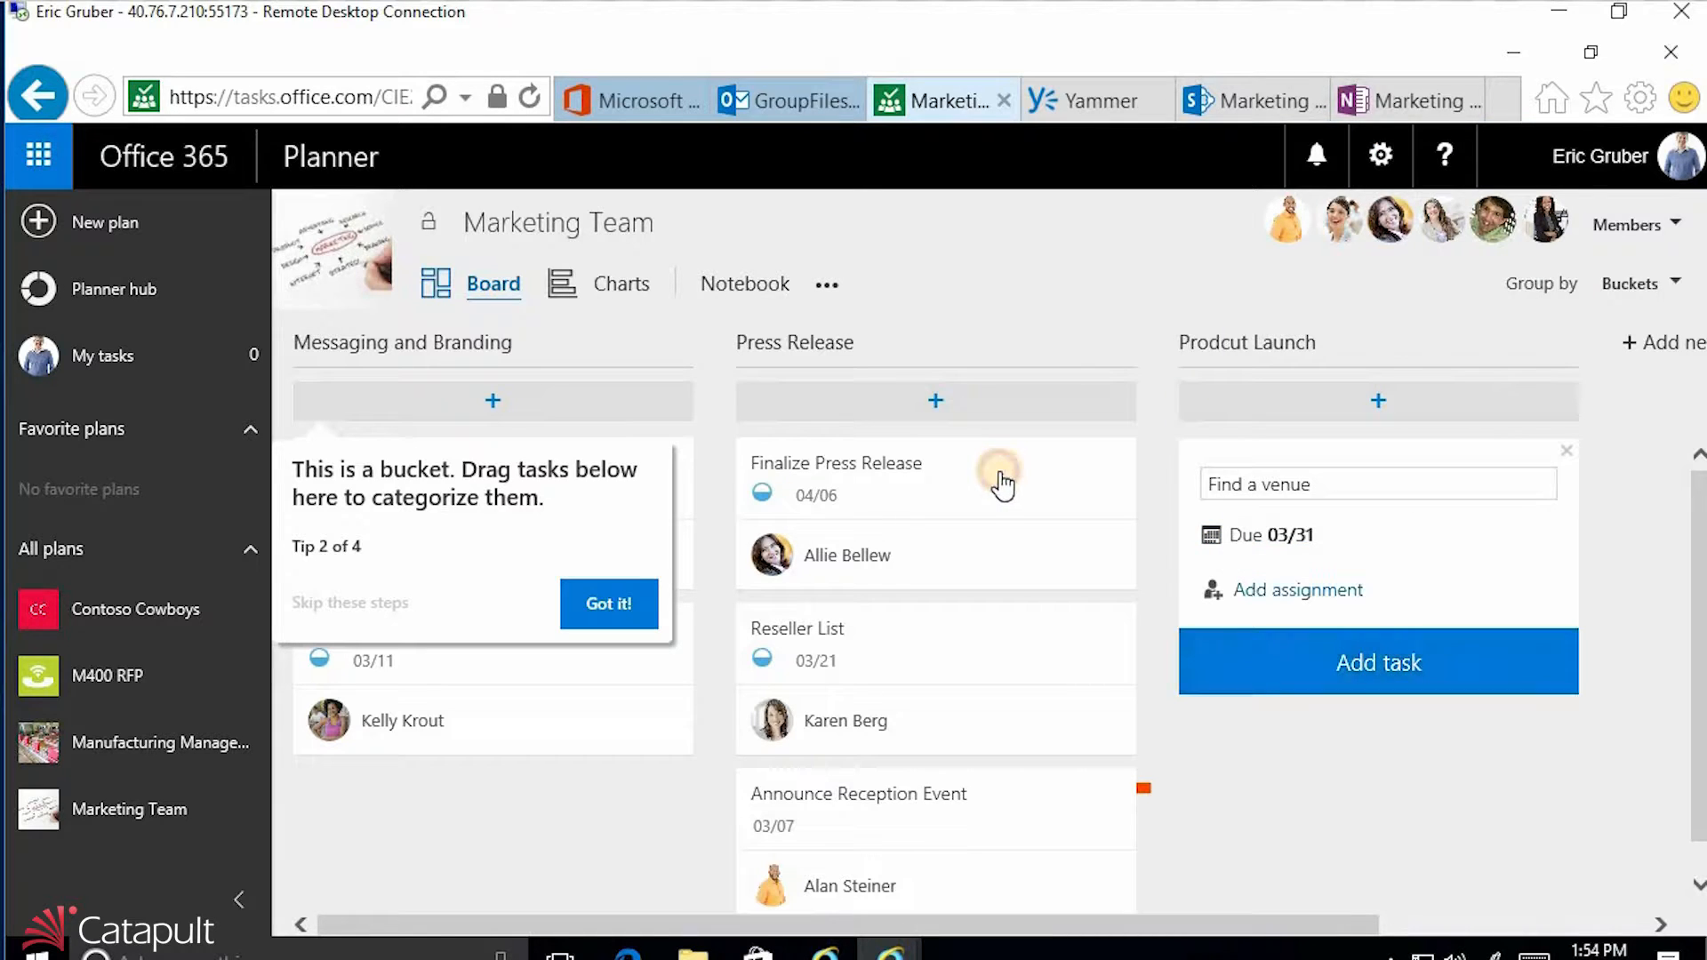
{"action": "left_click", "coordinate": [1281, 590]}
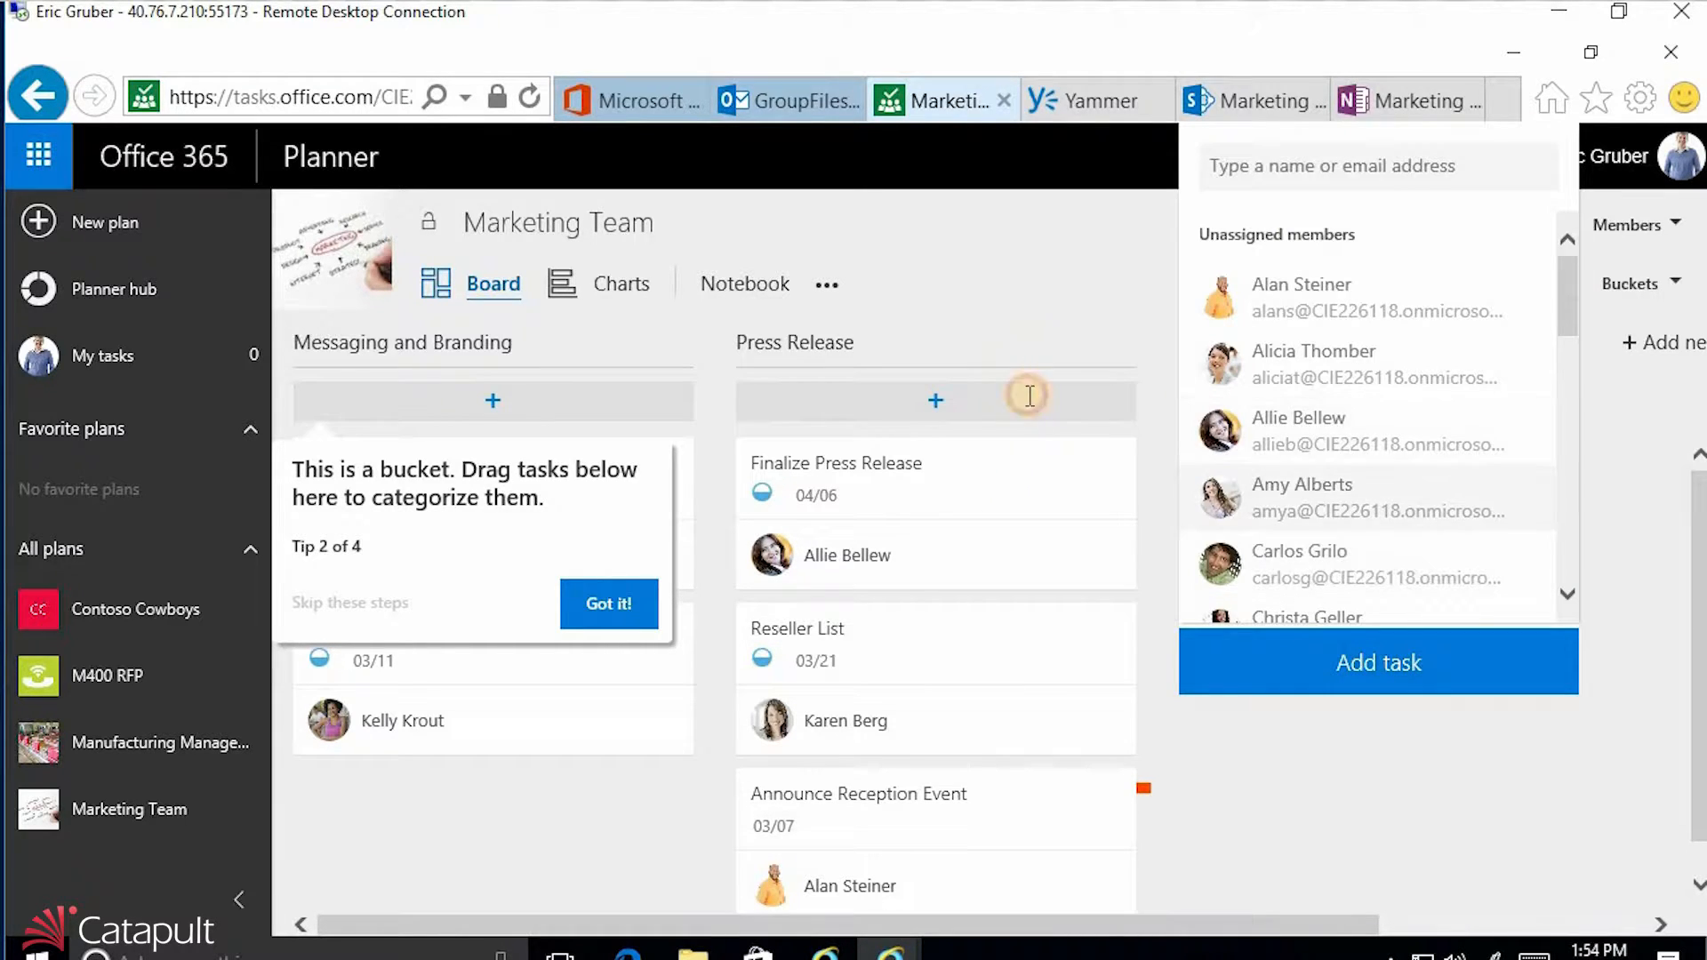
{"action": "left_click", "coordinate": [1302, 497]}
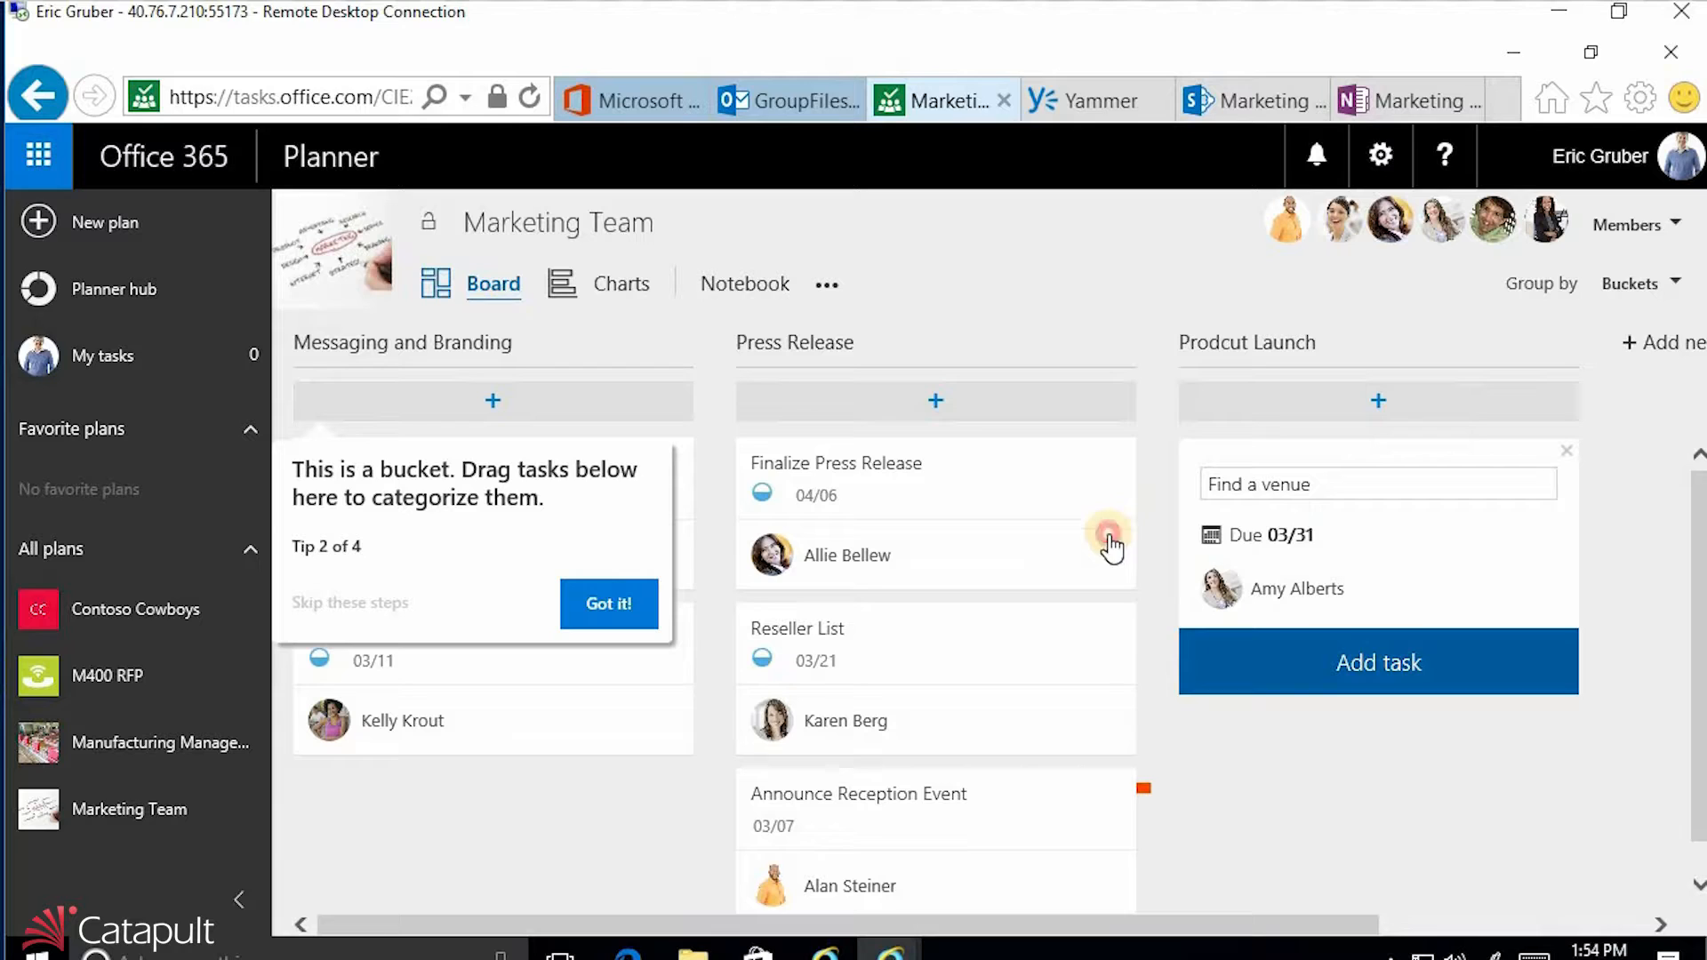
{"action": "left_click", "coordinate": [1379, 662]}
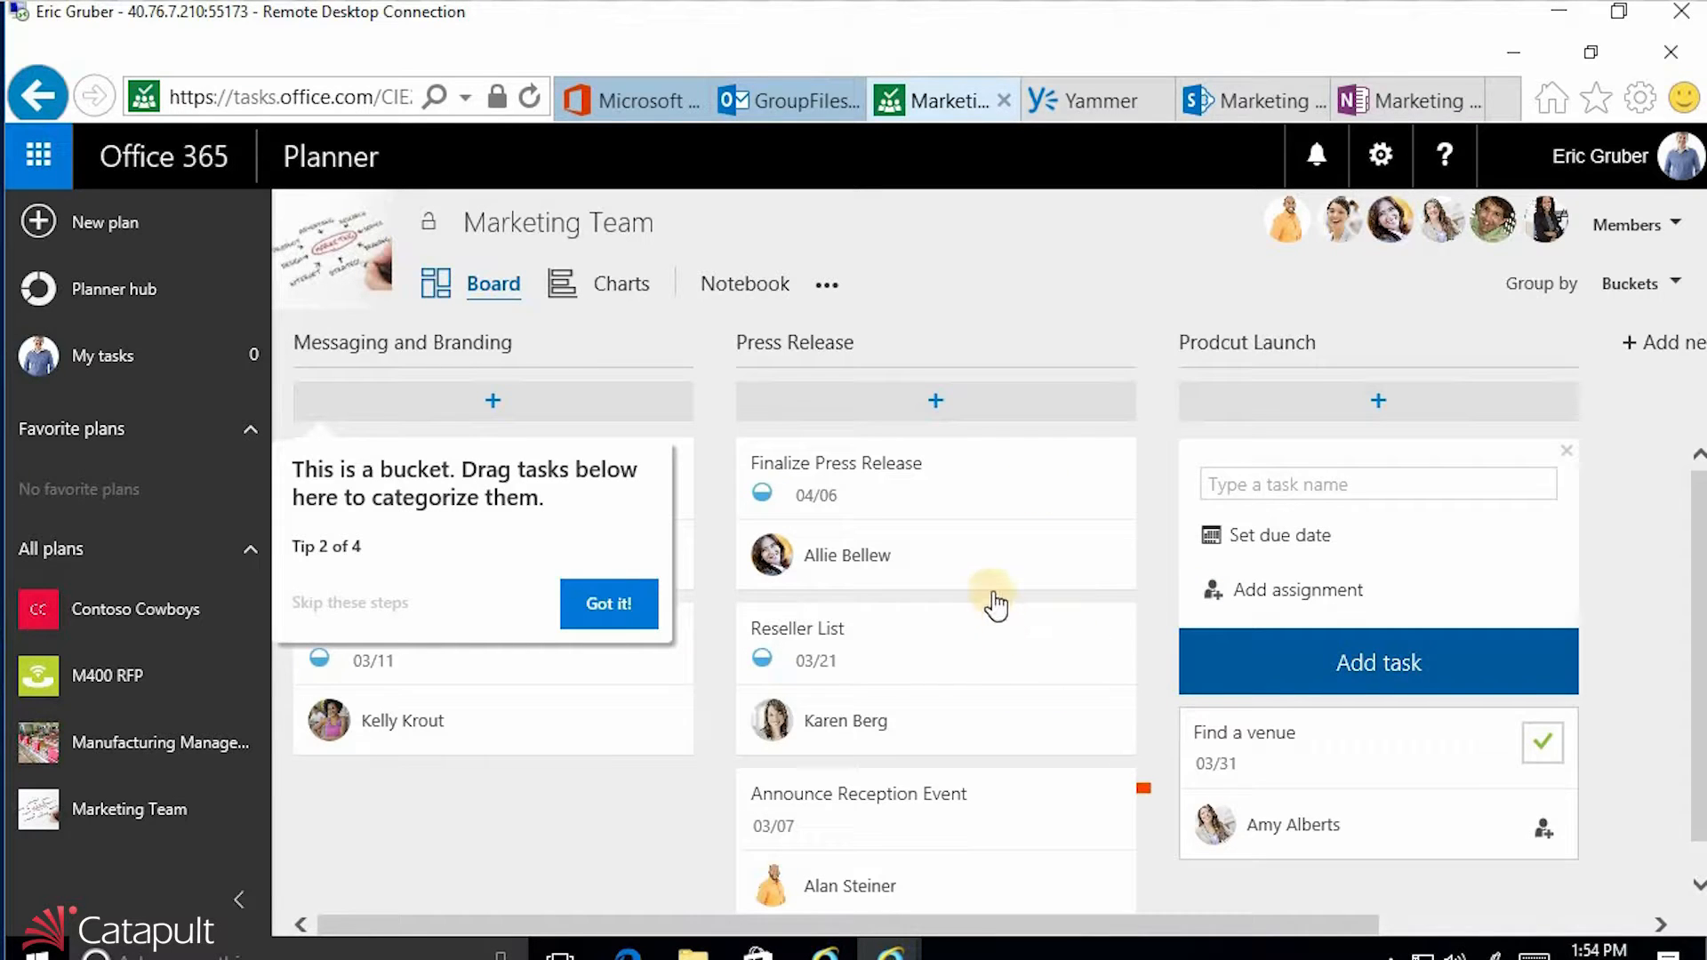
Open the Find a venue task and add the checklist items "Look at hotels" and "Look at convenstion centers".
{"action": "left_click", "coordinate": [1271, 750]}
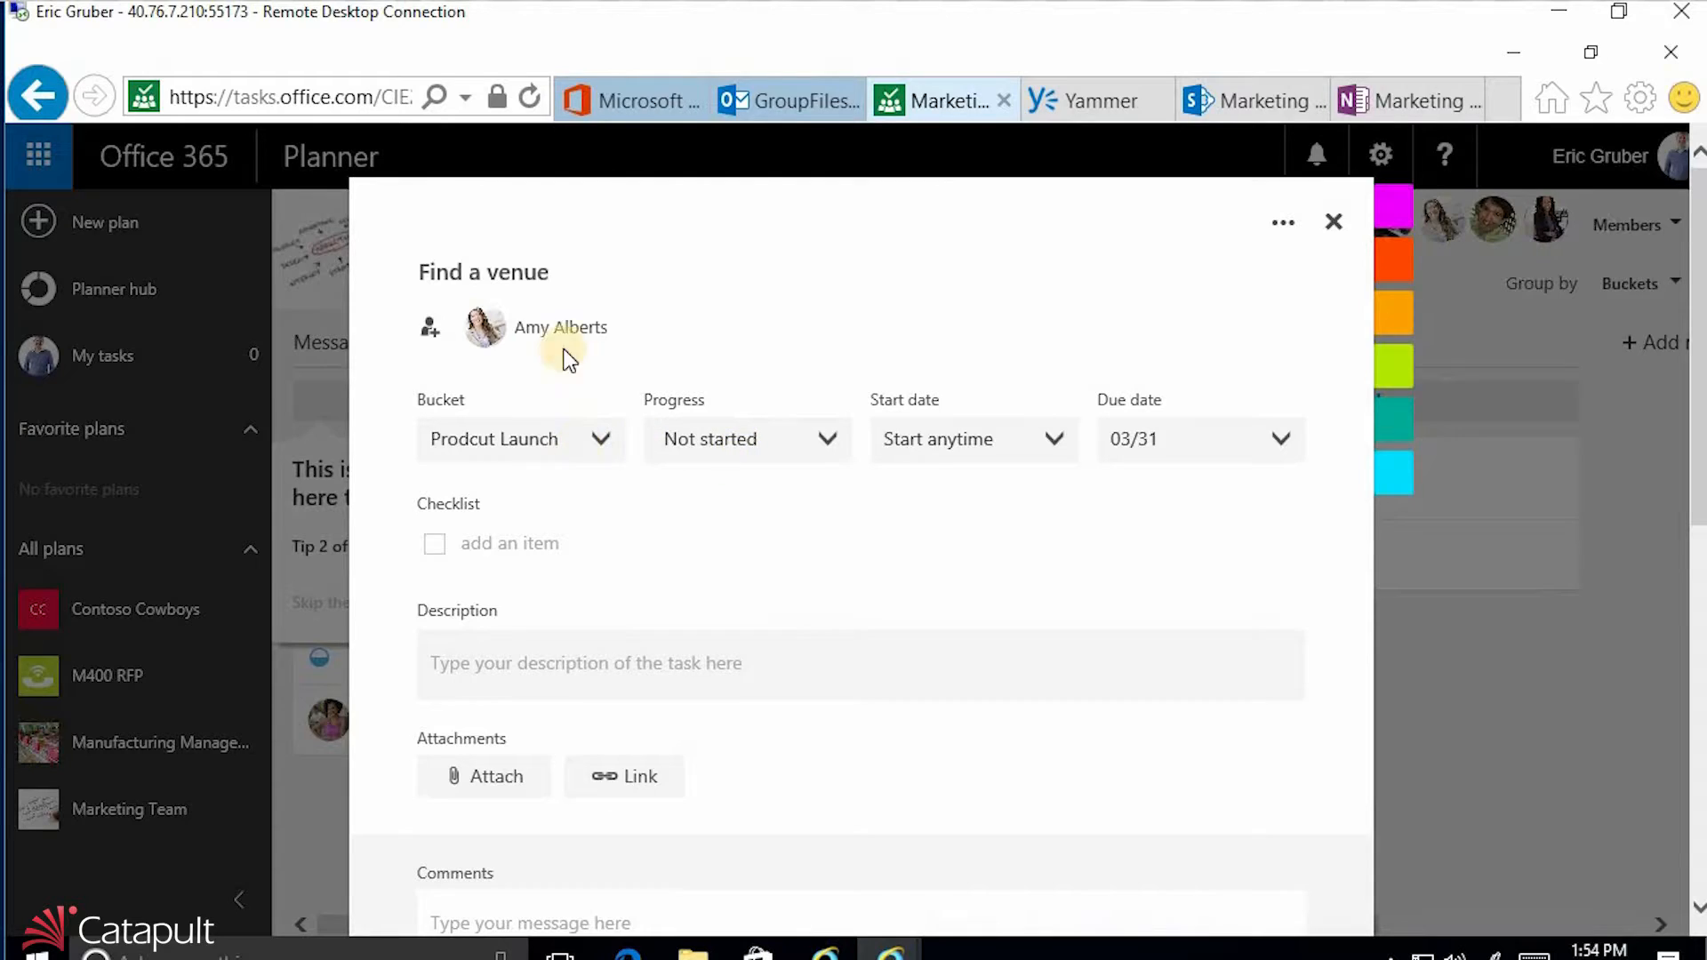
{"action": "scroll", "coordinate": [547, 285], "scroll_direction": "down", "scroll_amount": 3}
{"action": "scroll", "coordinate": [540, 256], "scroll_direction": "up", "scroll_amount": 3}
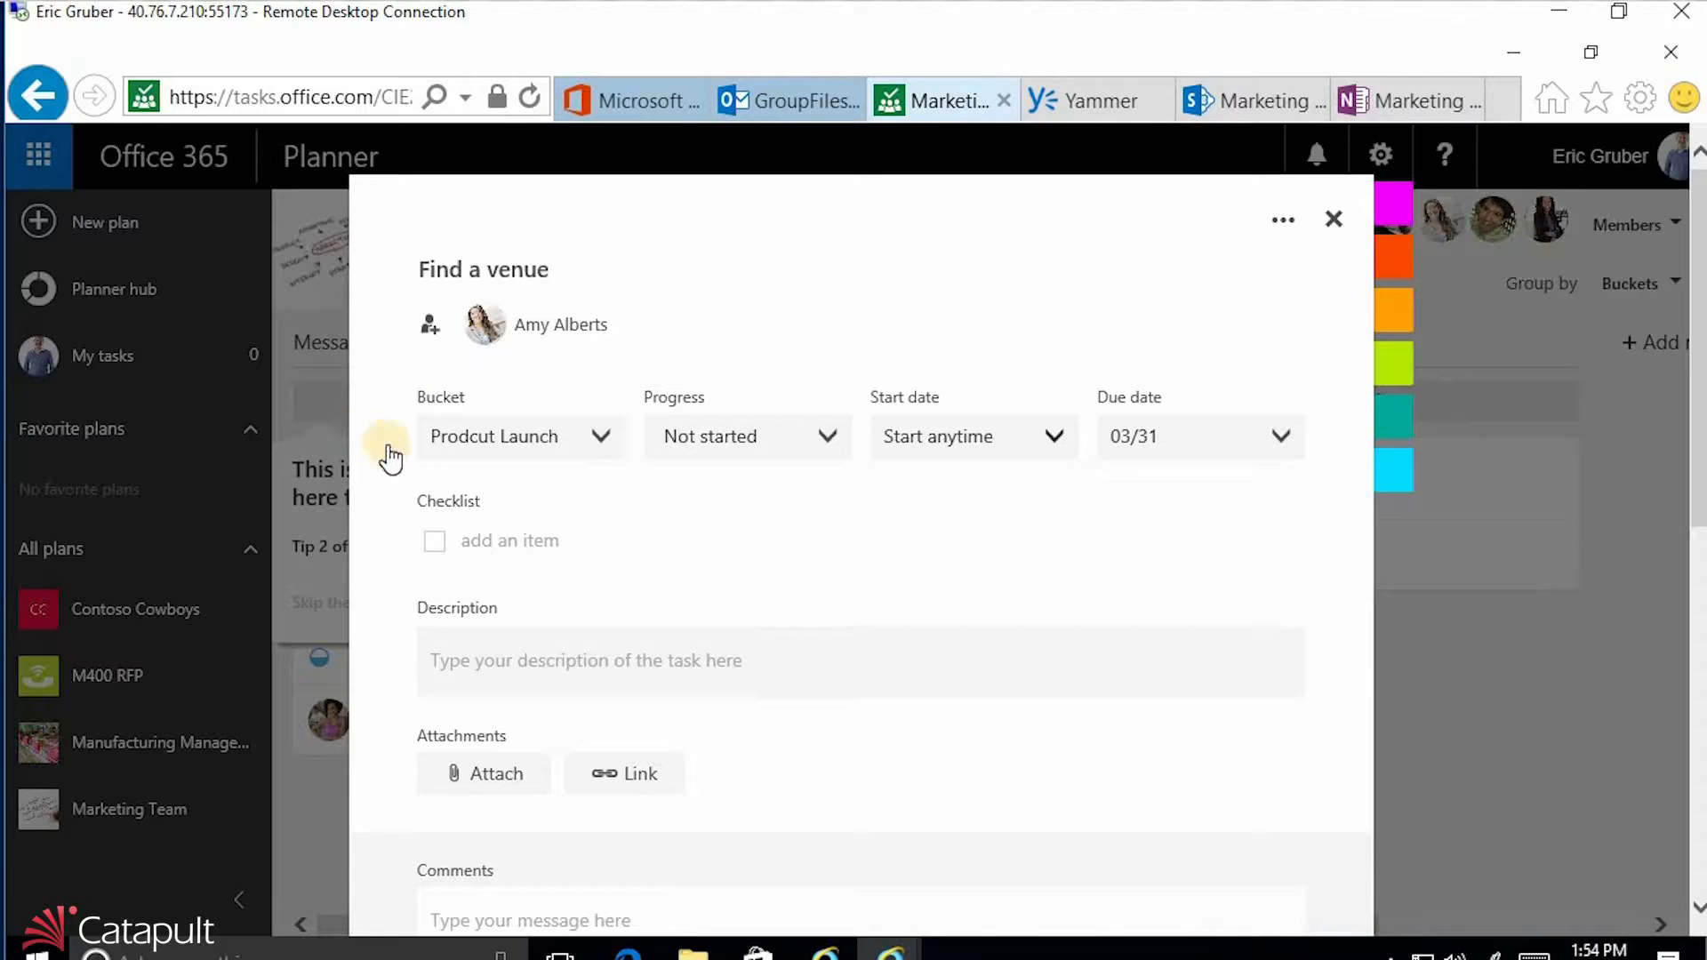
{"action": "left_click", "coordinate": [552, 463]}
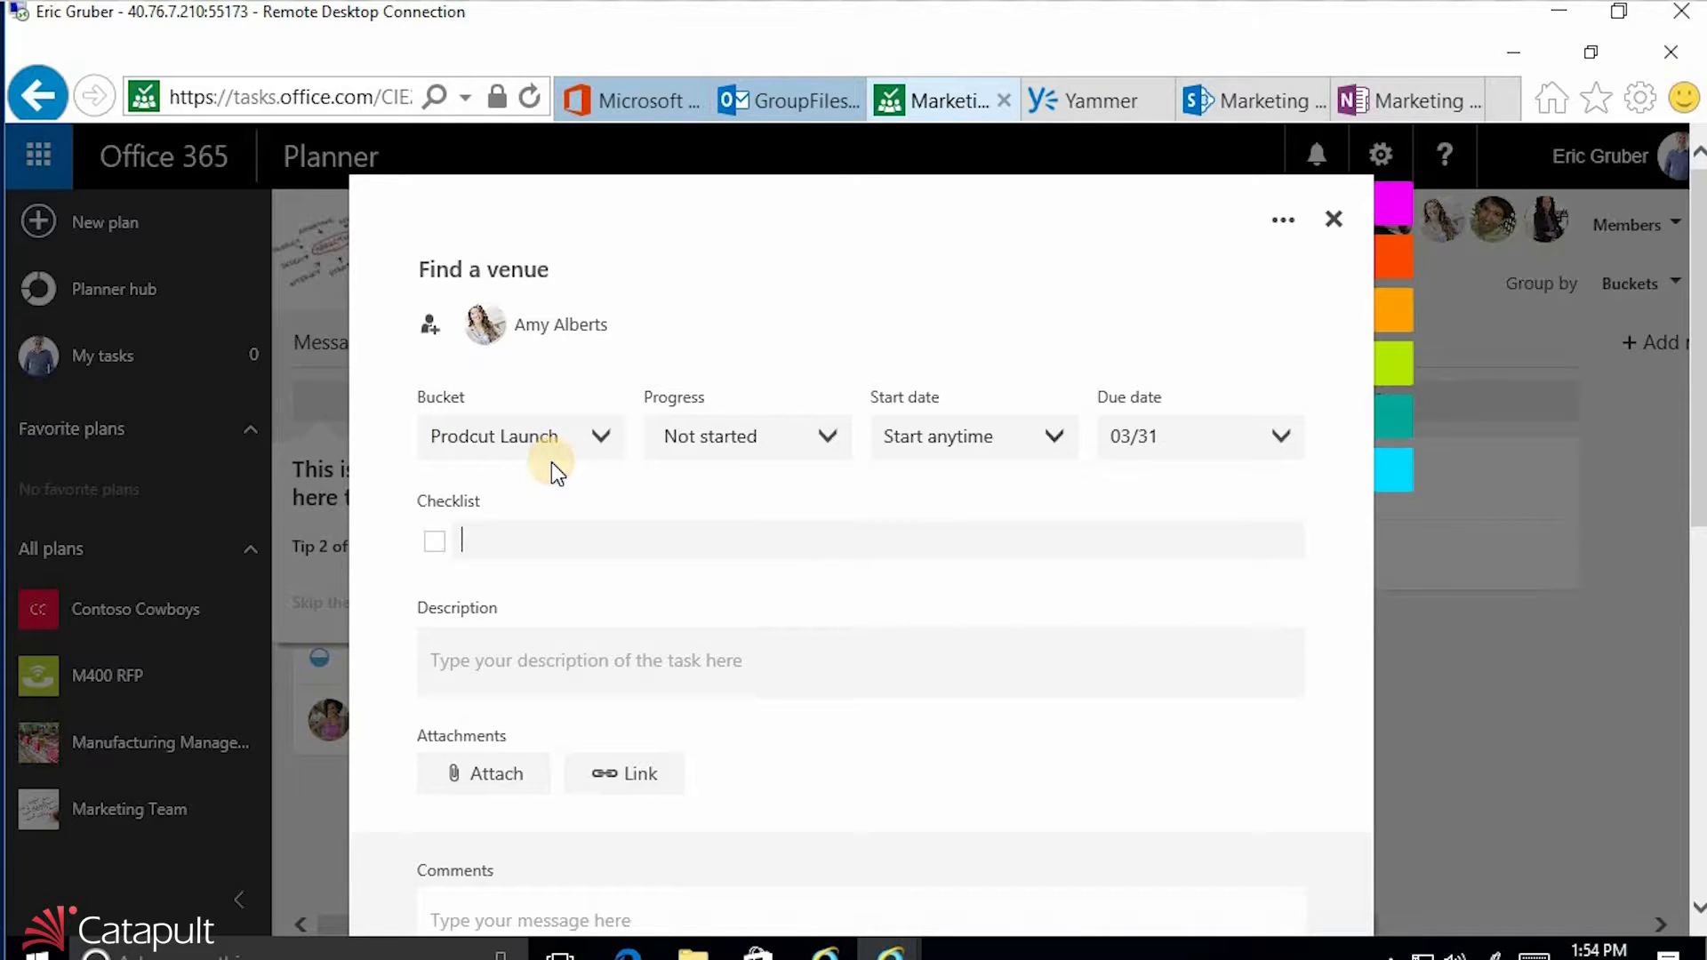
{"action": "type", "text": "Look at"}
{"action": "type", "text": "hotels"}
{"action": "key", "text": "Return"}
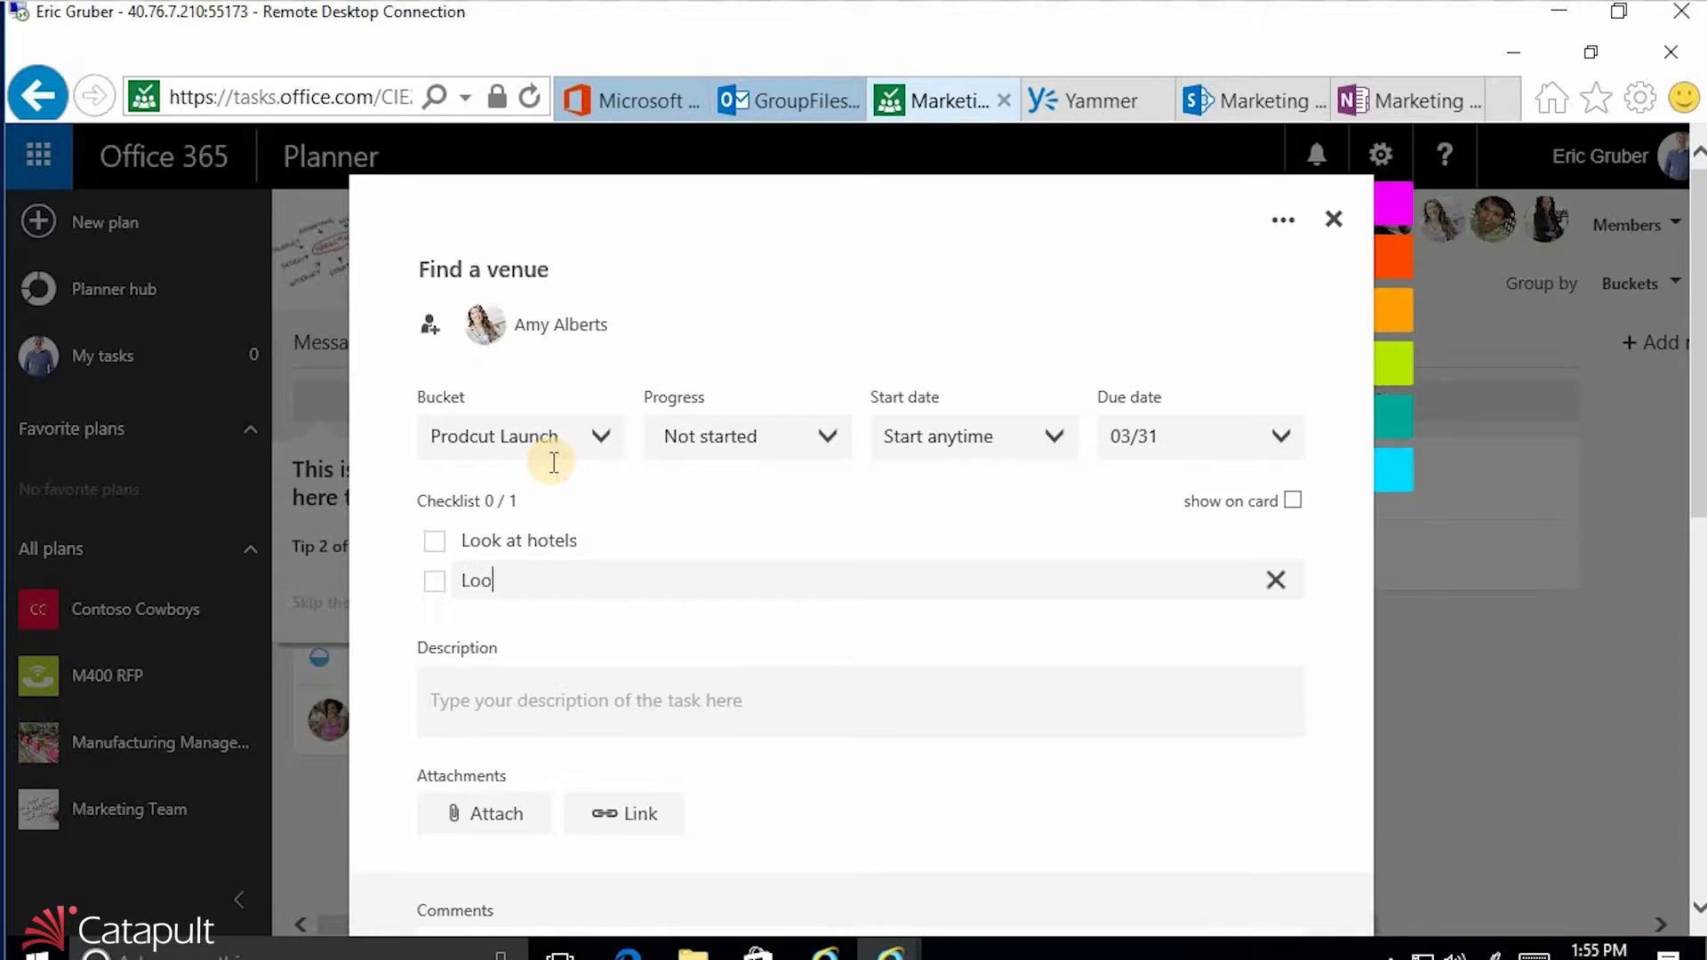
{"action": "type", "text": "Look at convenstion centers"}
{"action": "key", "text": "Return"}
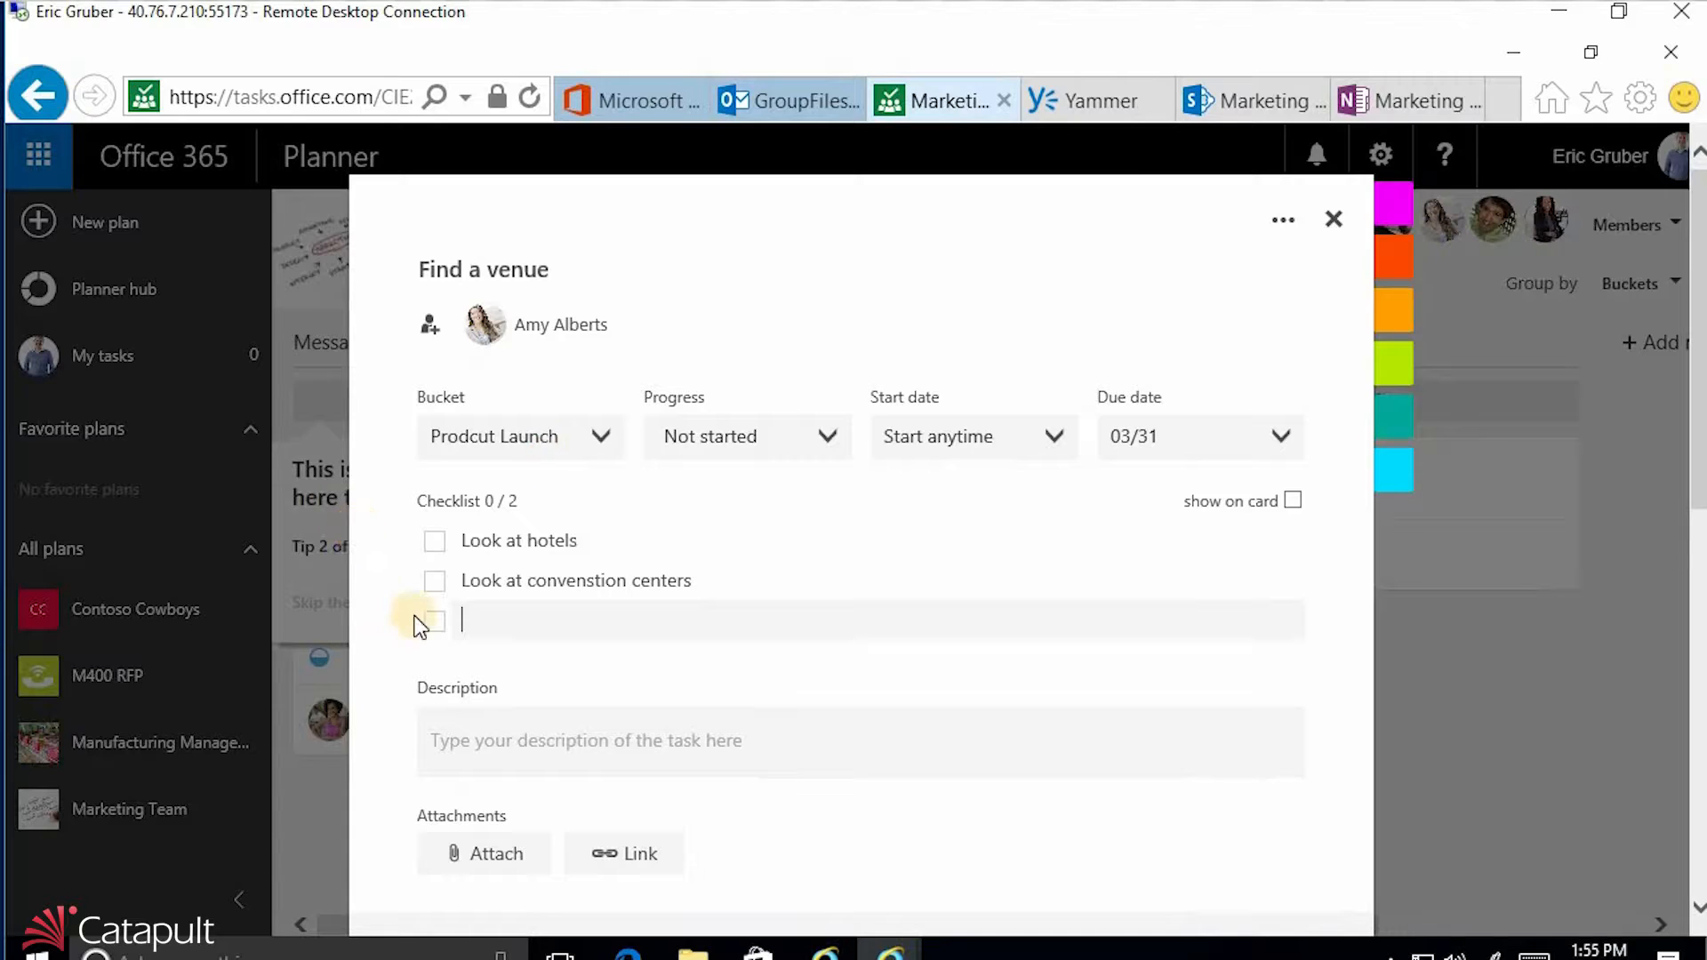
{"action": "scroll", "coordinate": [361, 446], "scroll_direction": "down", "scroll_amount": 3}
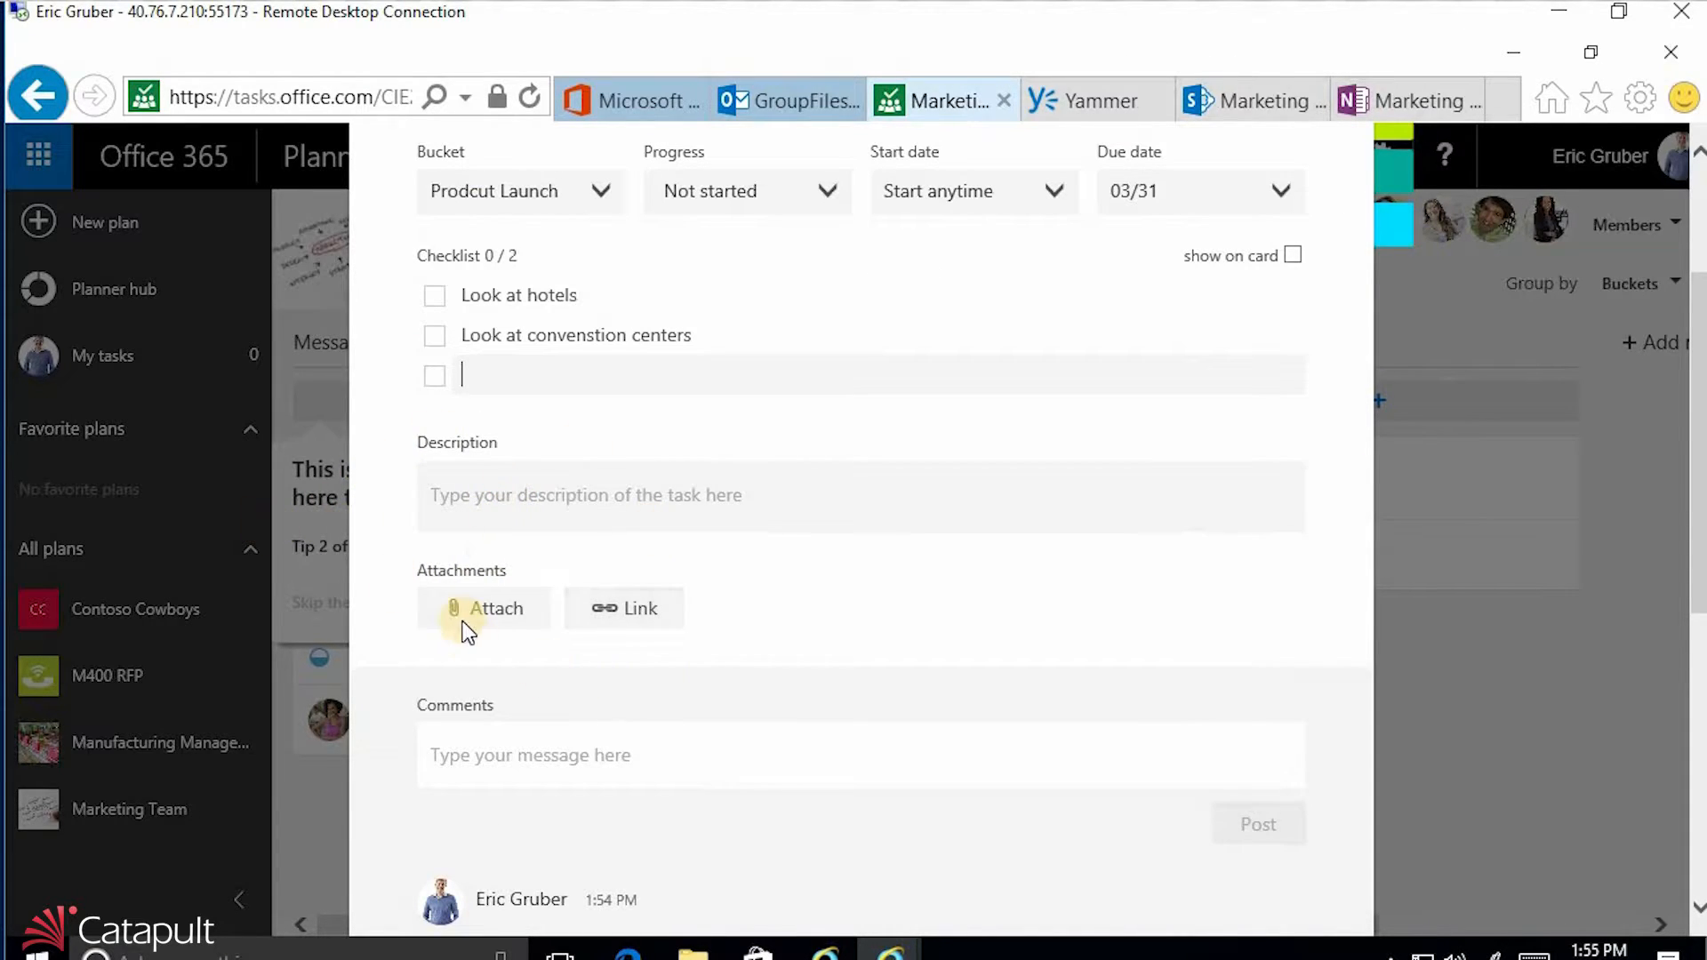
{"action": "scroll", "coordinate": [399, 458], "scroll_direction": "down", "scroll_amount": 4}
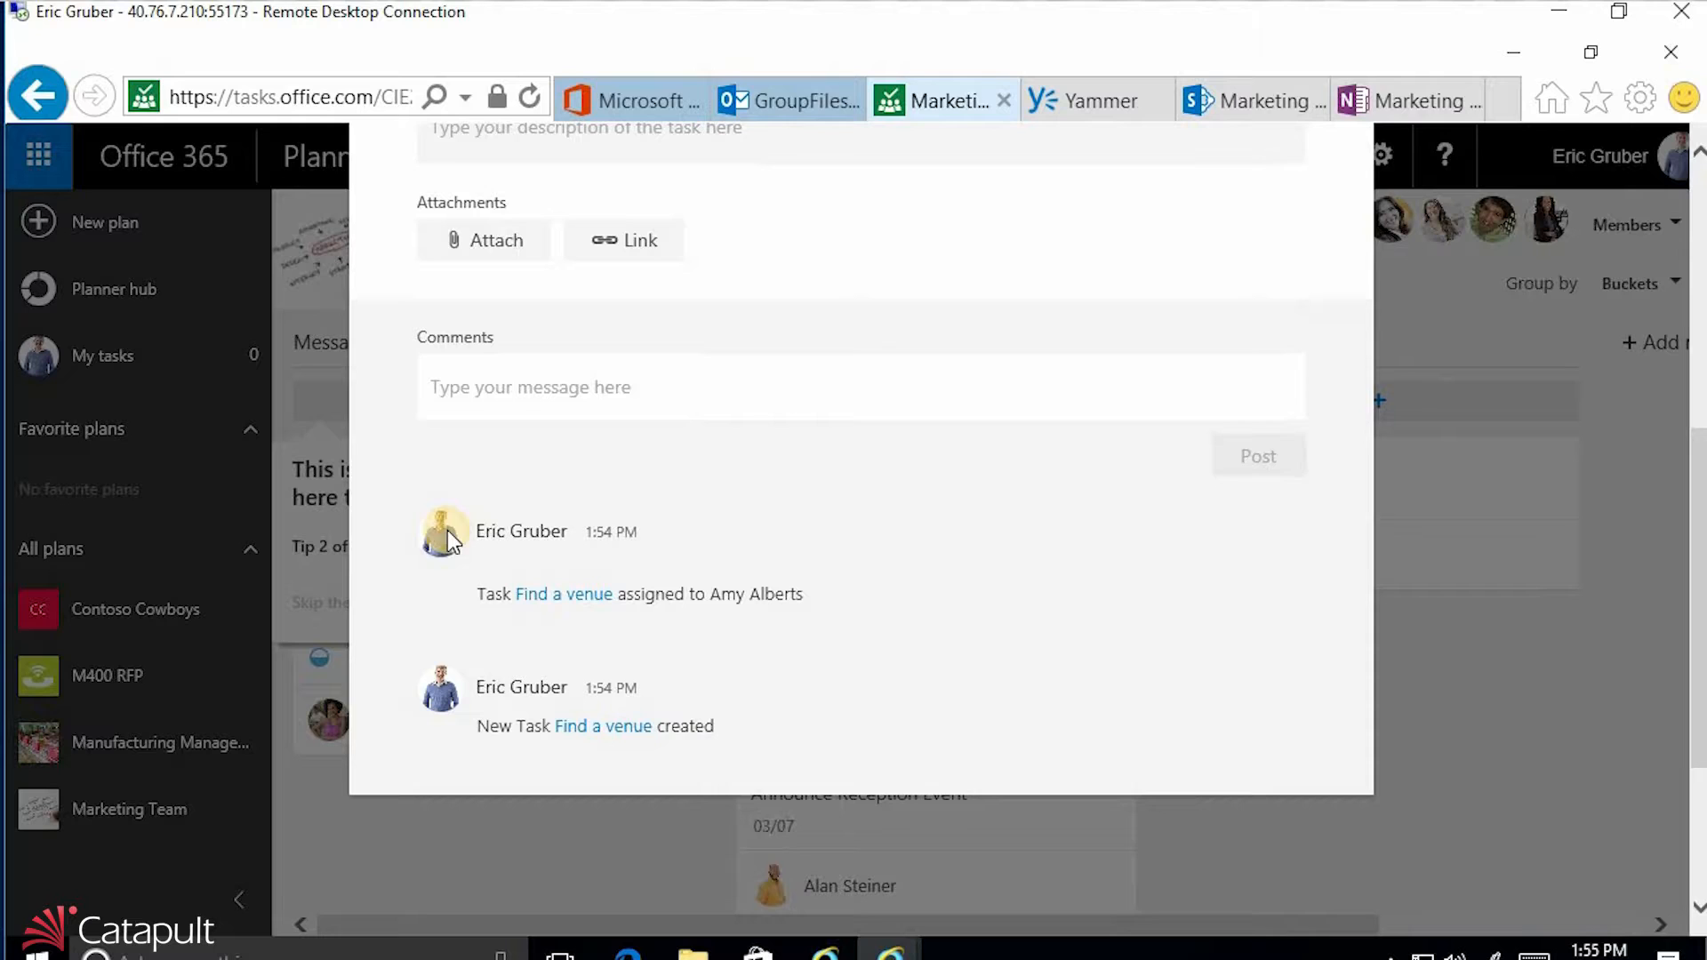
{"action": "scroll", "coordinate": [514, 546], "scroll_direction": "up", "scroll_amount": 7}
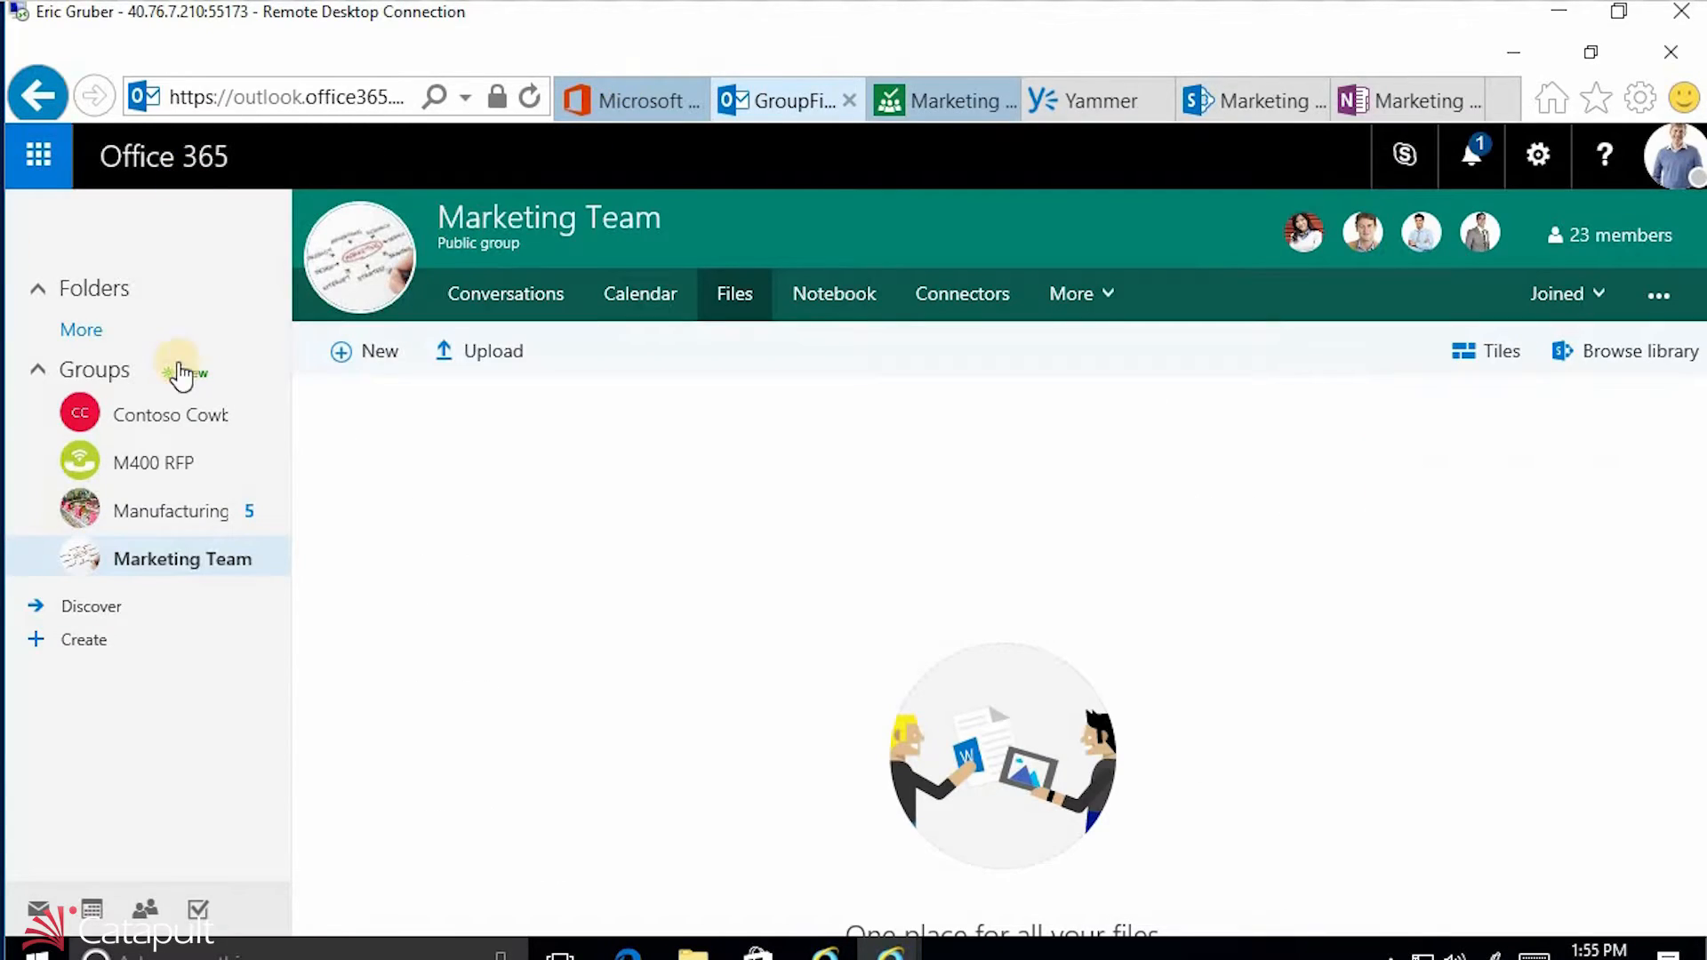
Start a new group in Outlook, named with its owner's first name plus "Cool Group" and described as "This is my cool group".
{"action": "left_click_drag", "start_coordinate": [169, 414], "coordinate": [98, 343]}
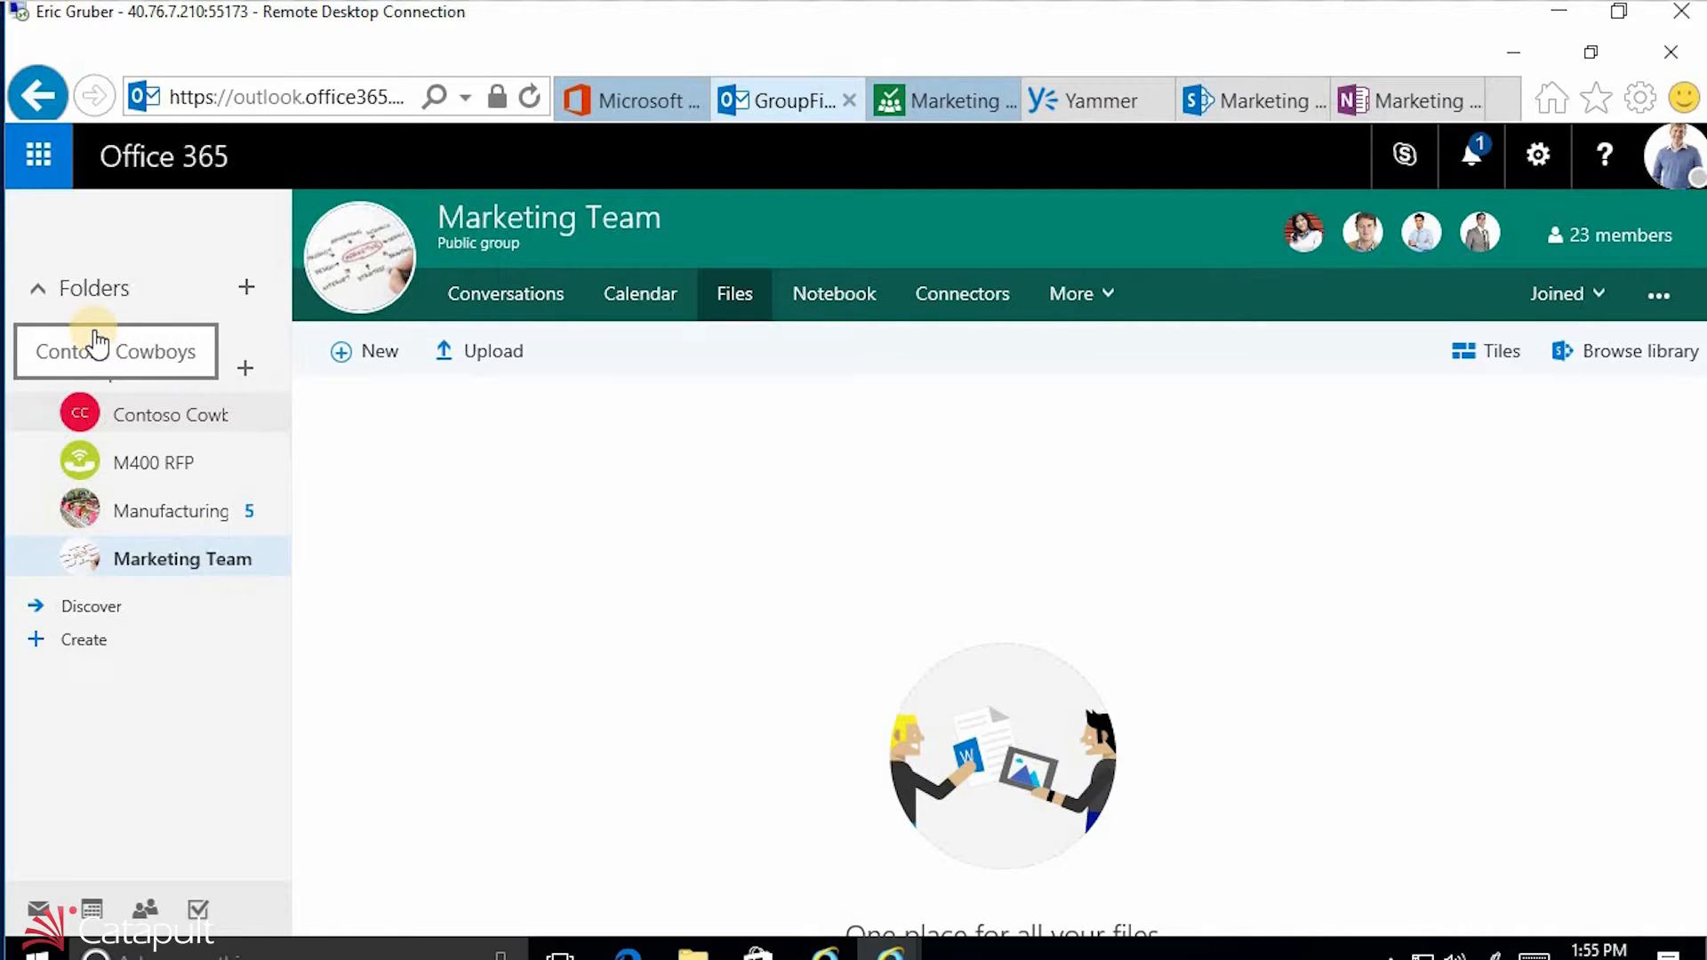
{"action": "left_click_drag", "start_coordinate": [98, 343], "coordinate": [296, 381]}
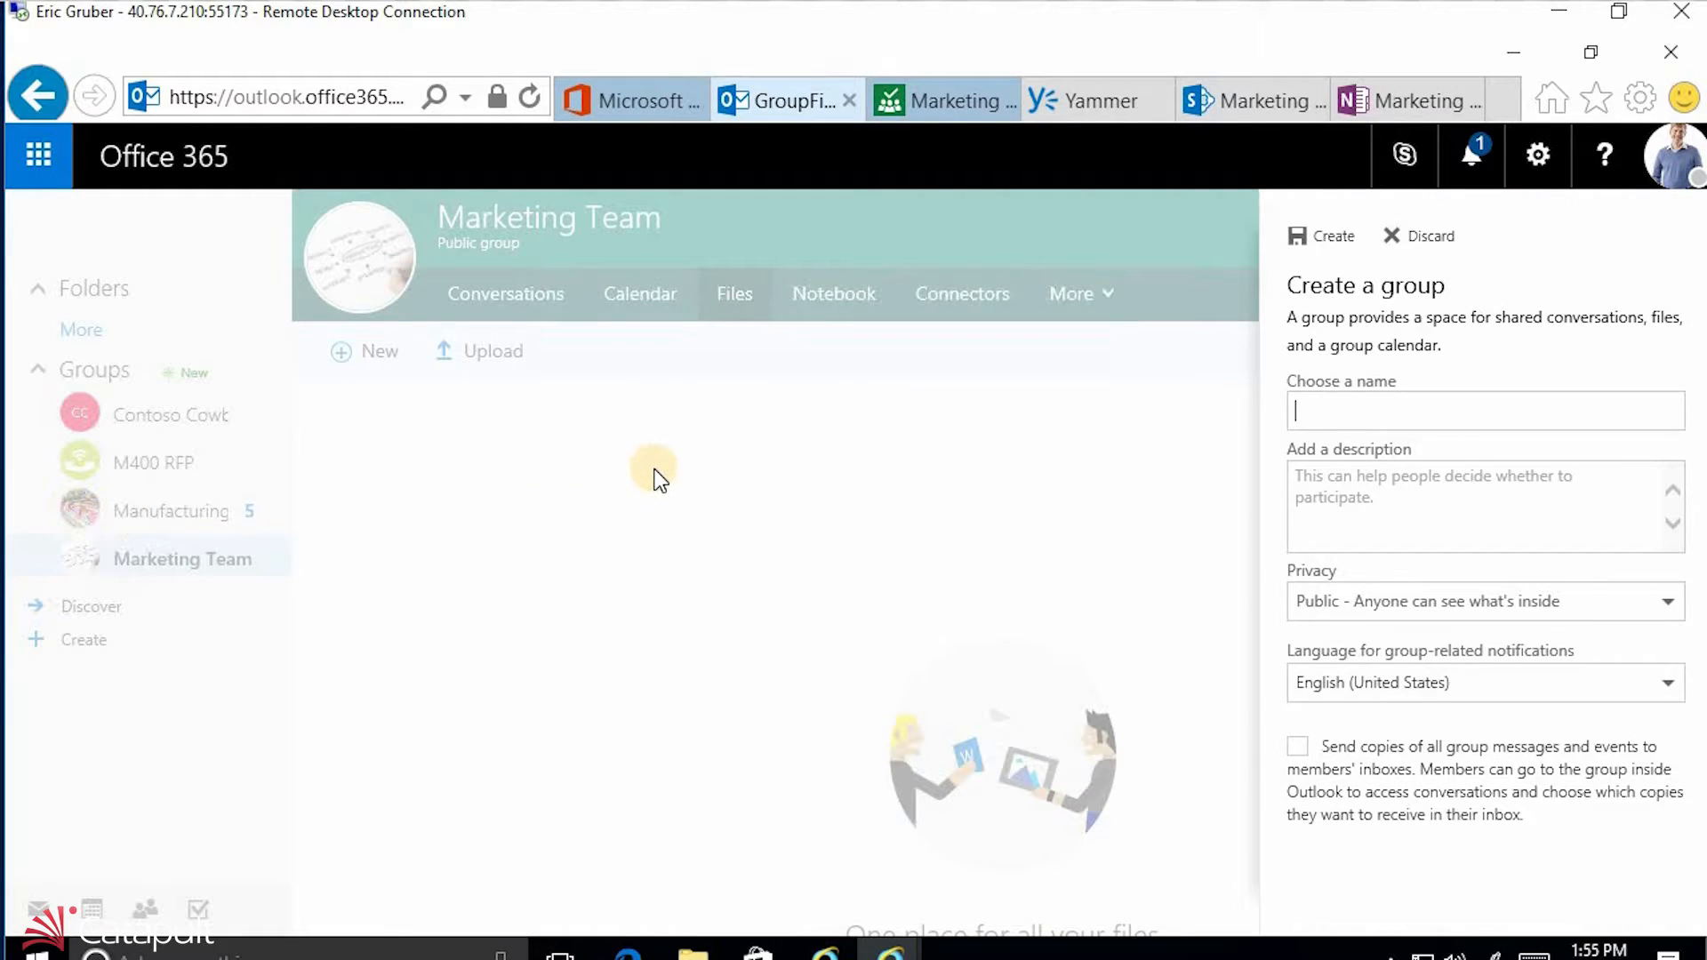
{"action": "type", "text": "DC"}
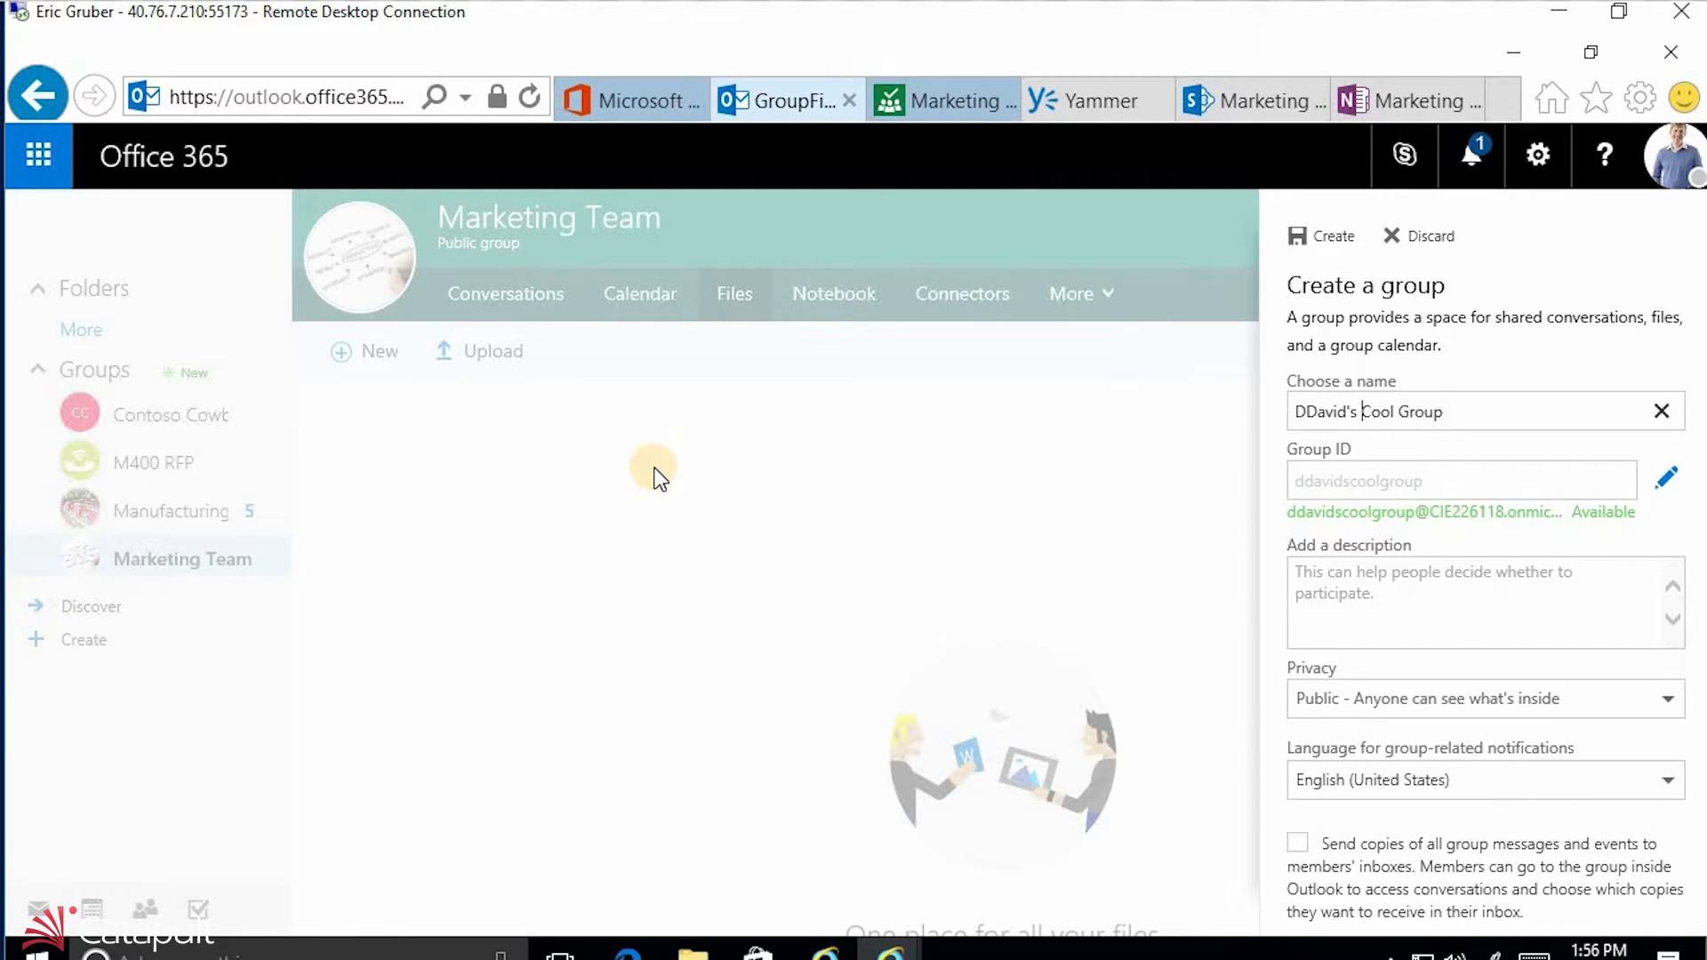
{"action": "key", "text": "Delete"}
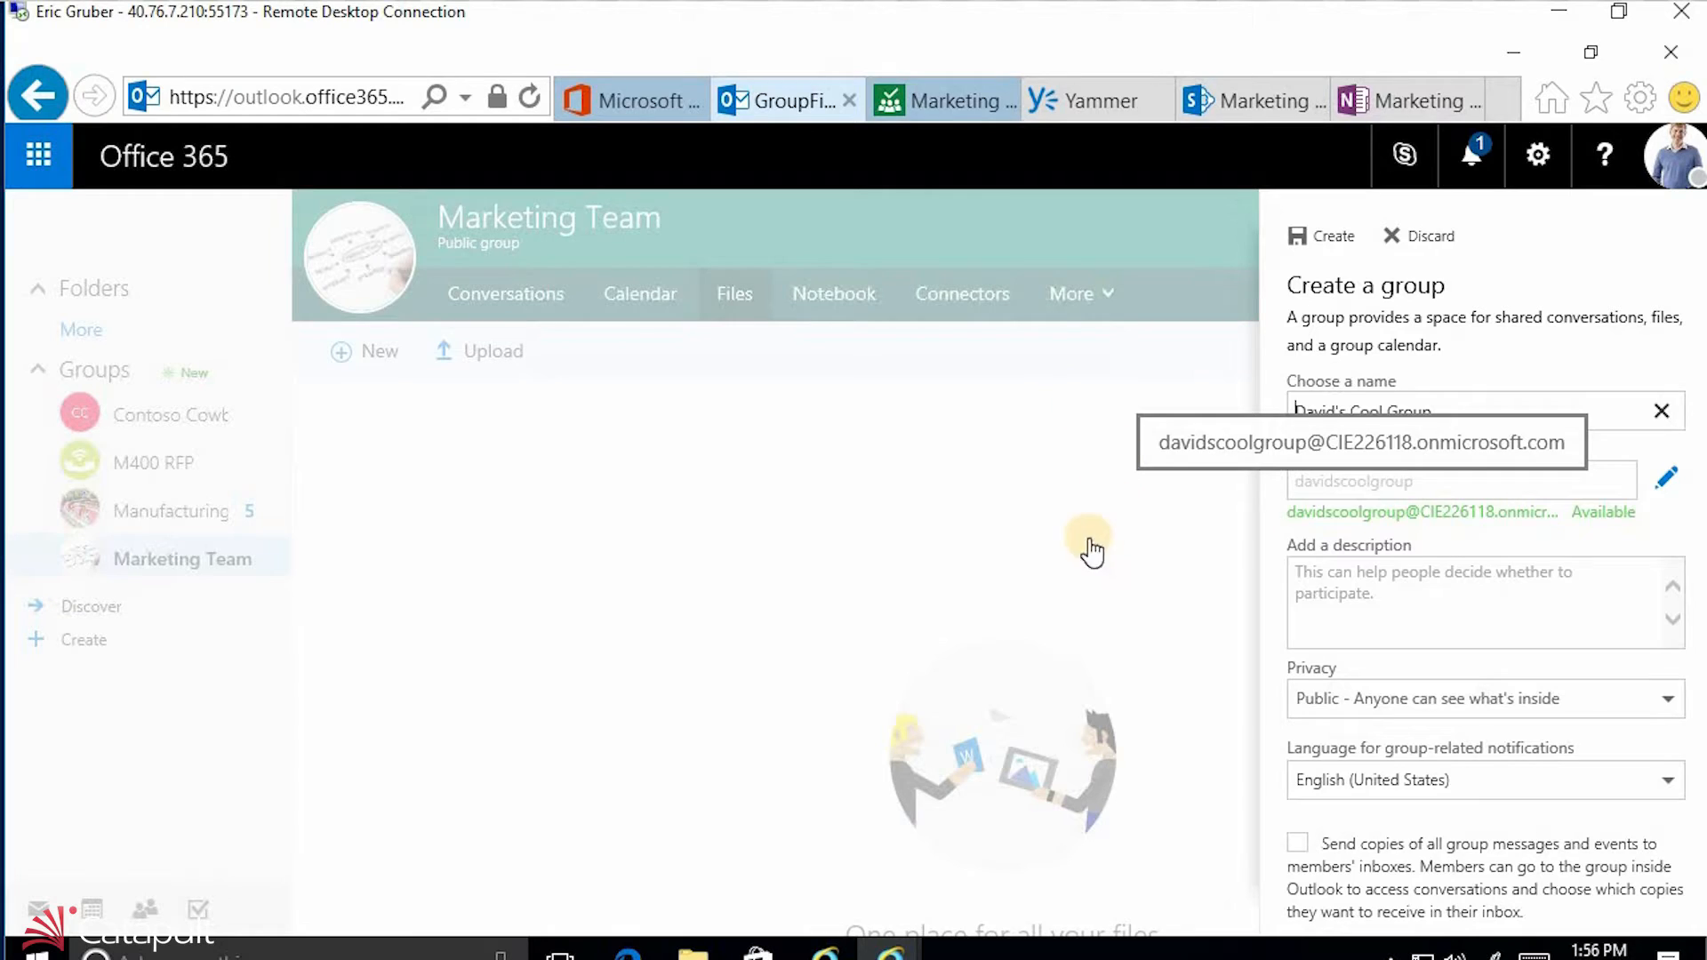
{"action": "left_click", "coordinate": [1121, 477]}
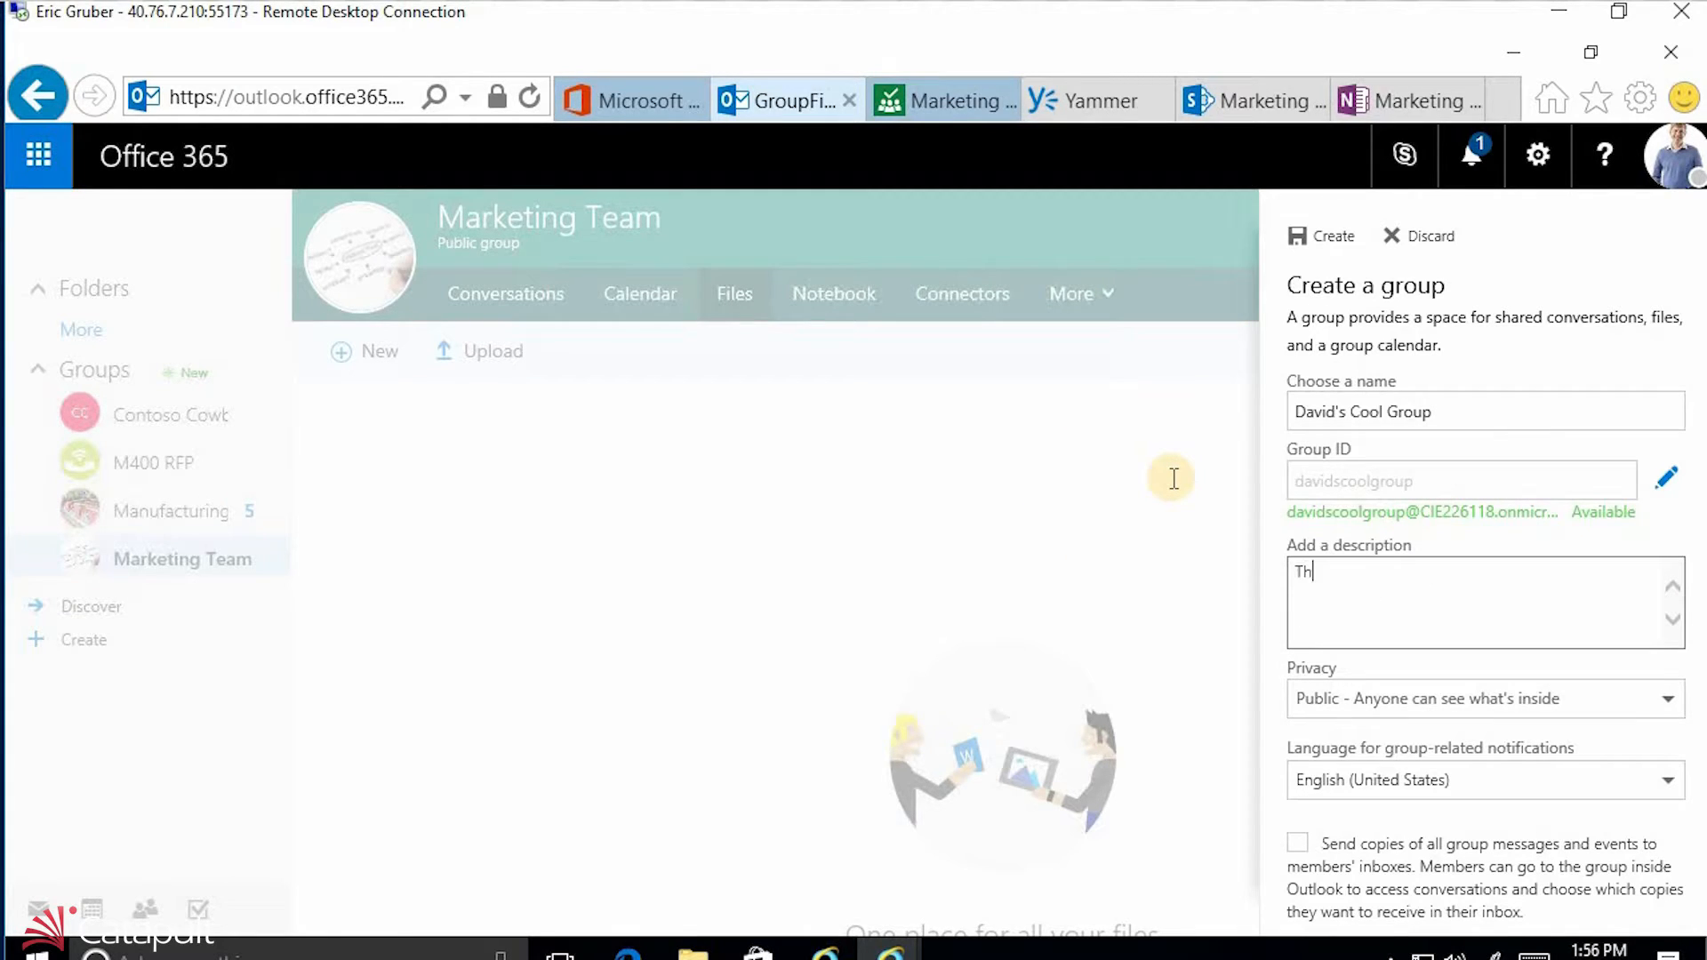
{"action": "type", "text": "This is my cool group"}
{"action": "key", "text": "Tab"}
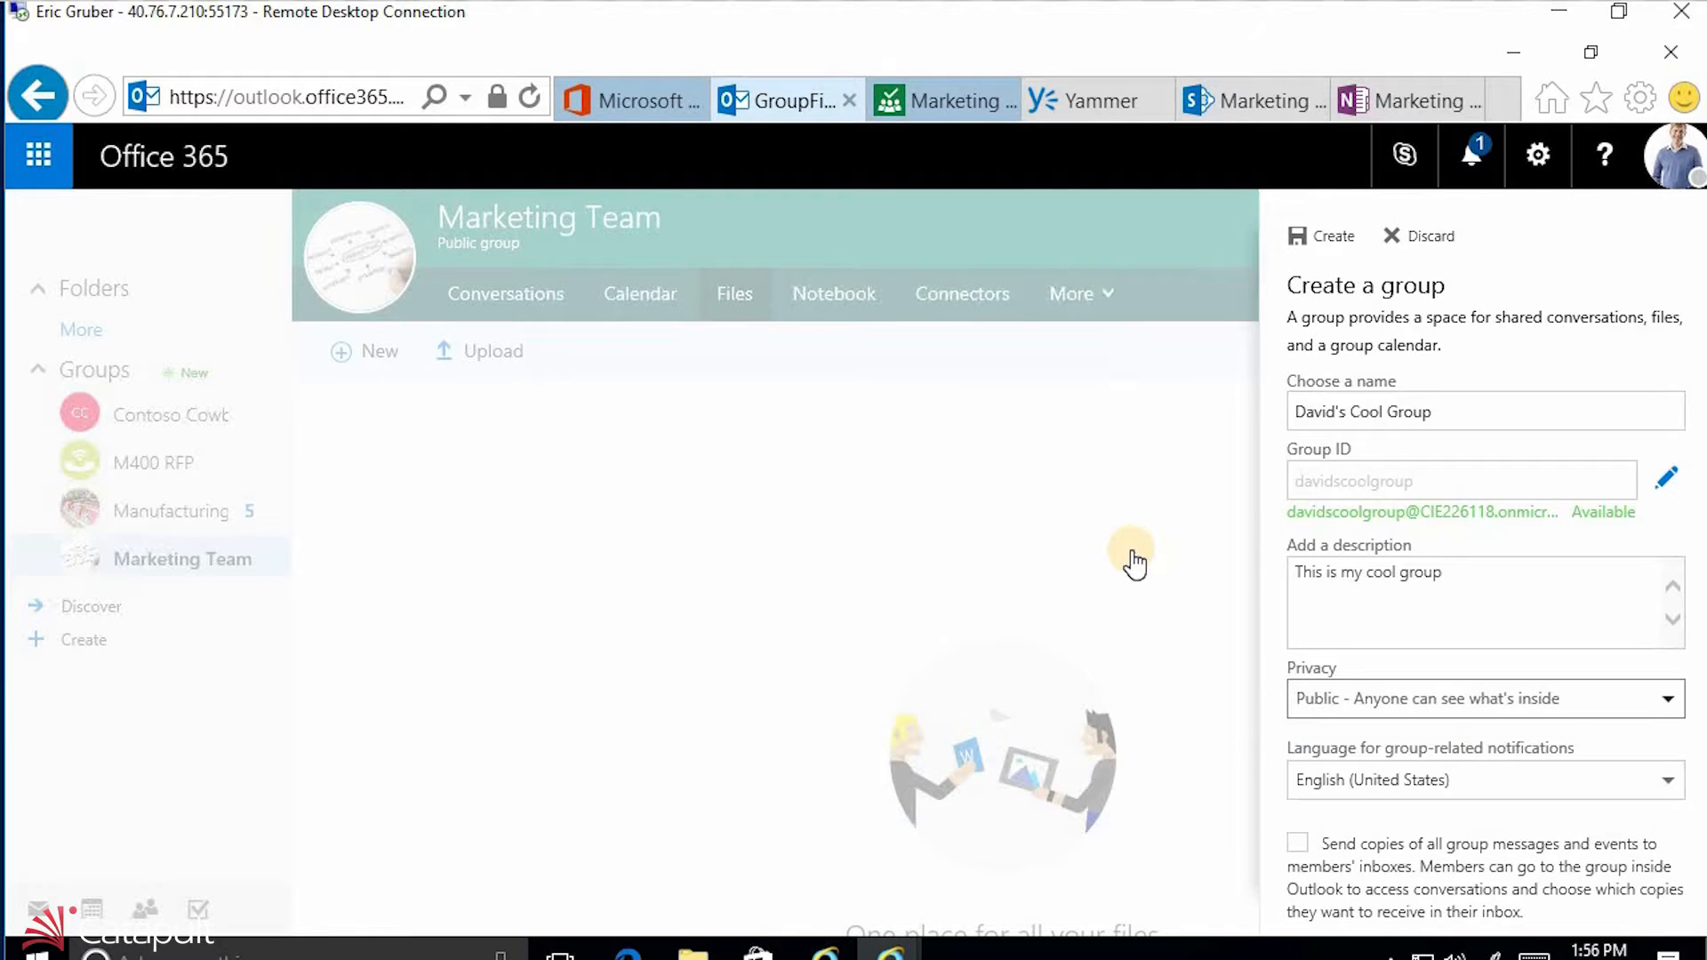
Set the group's privacy to "Private - Only approved members can see what's inside" and create the group.
{"action": "left_click", "coordinate": [1130, 565]}
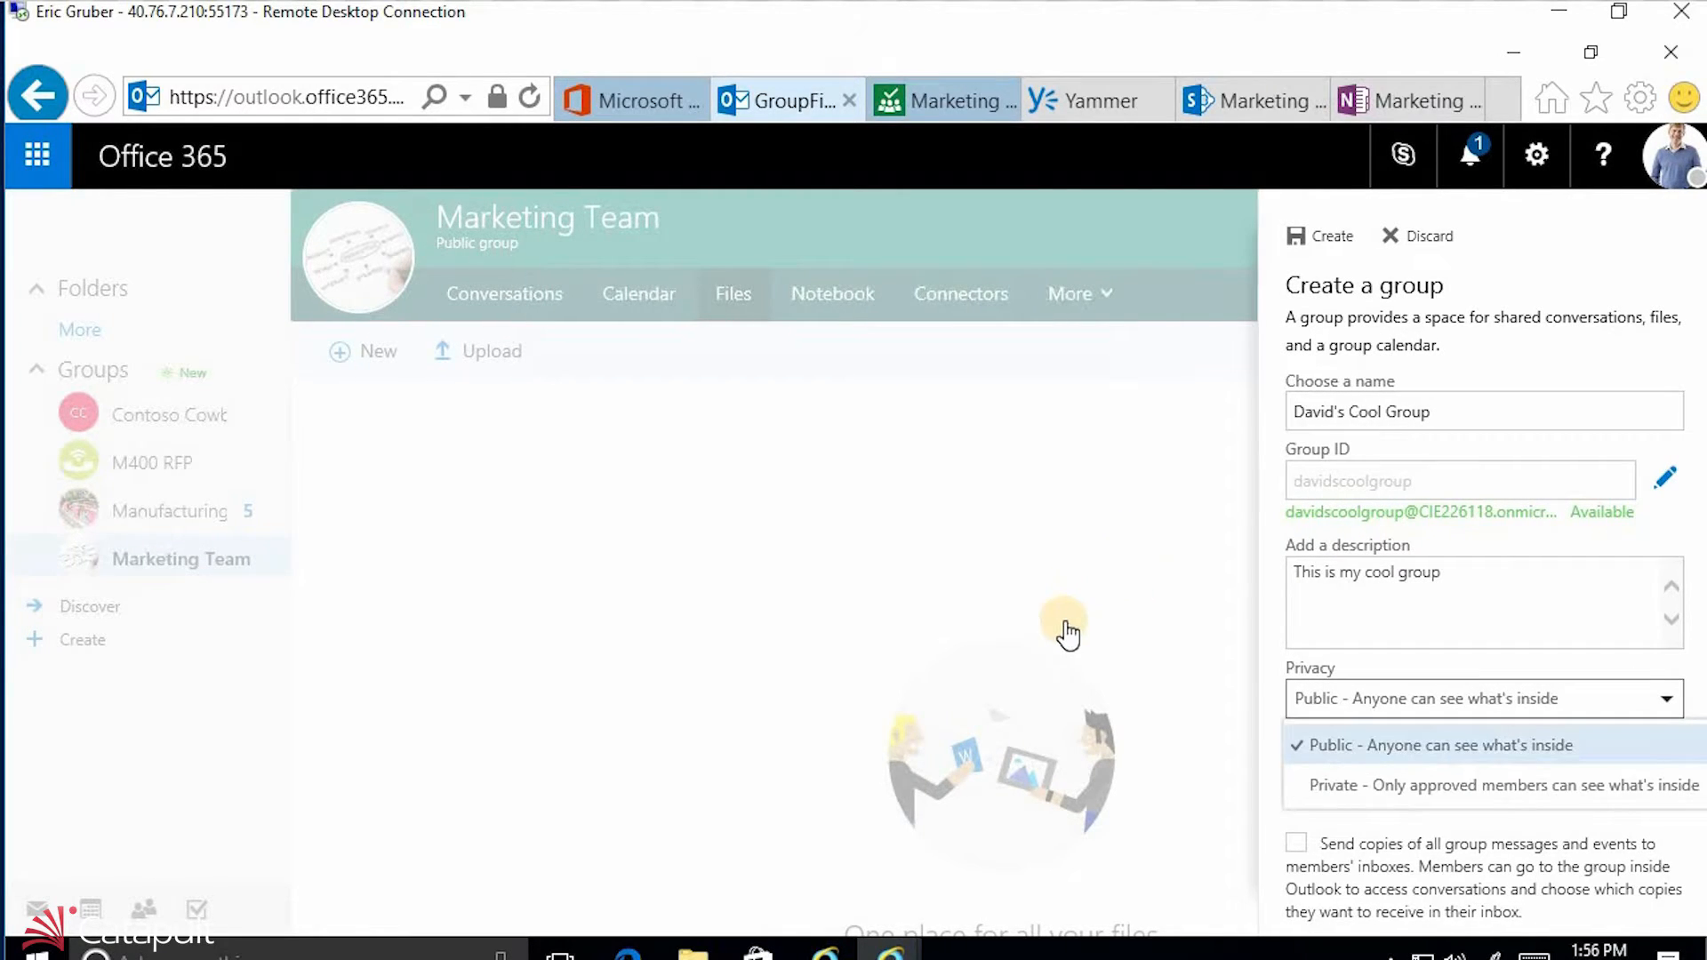
{"action": "key", "text": "Down"}
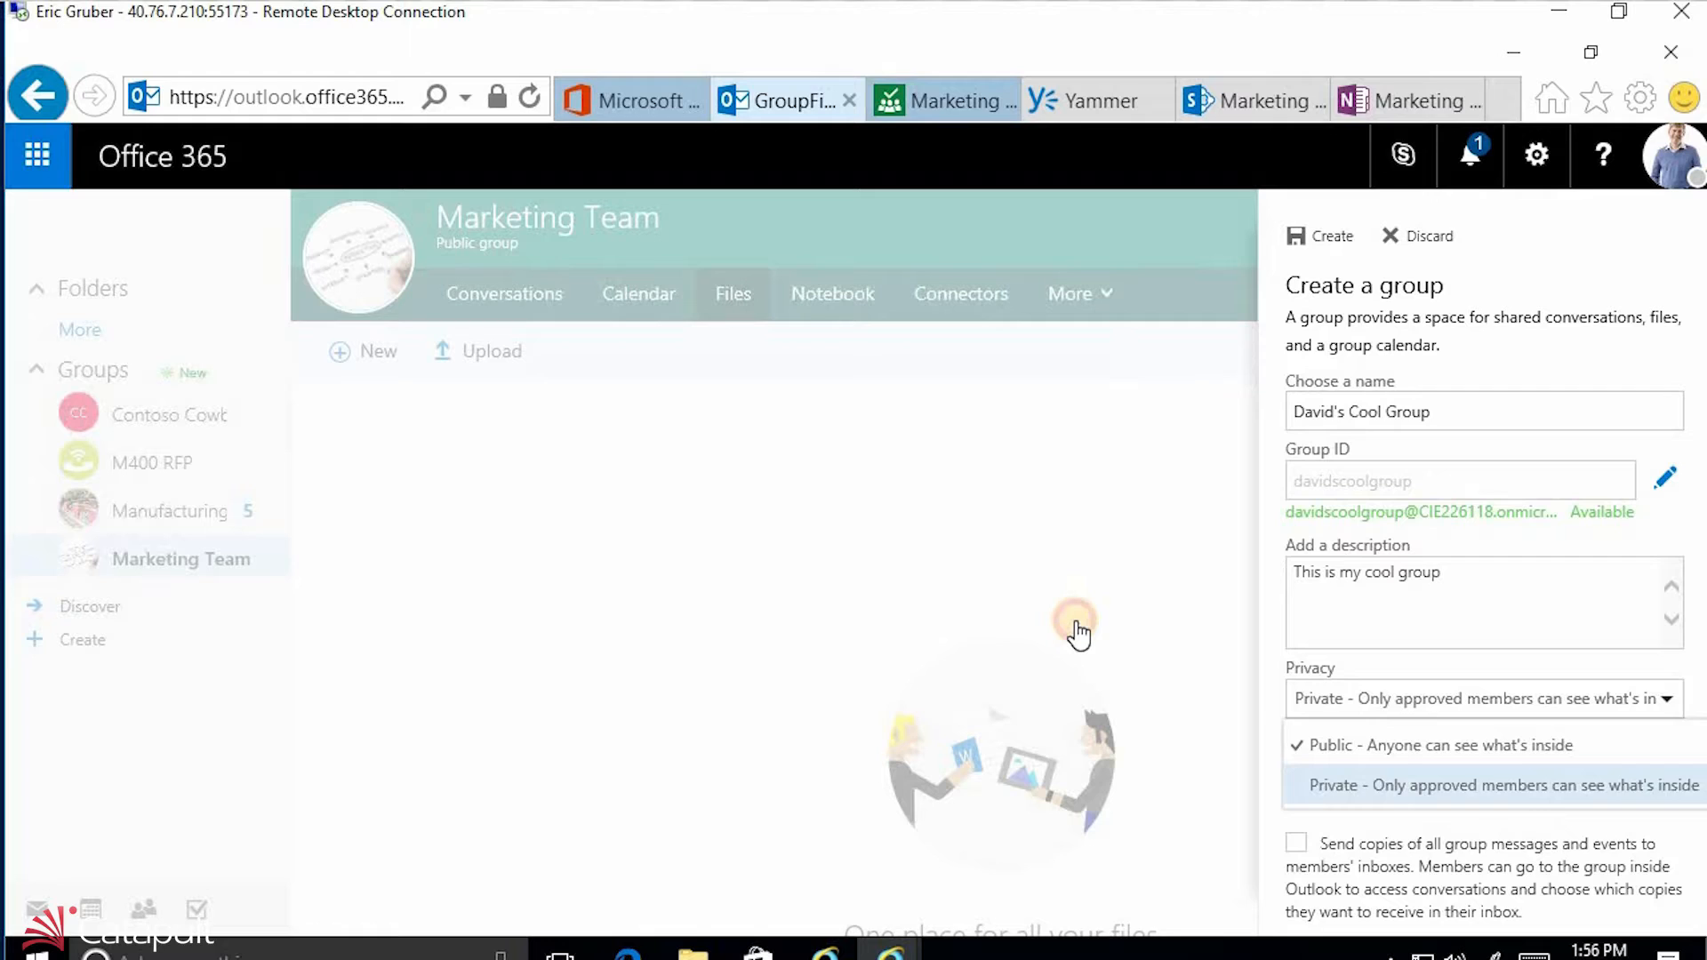
{"action": "key", "text": "Return"}
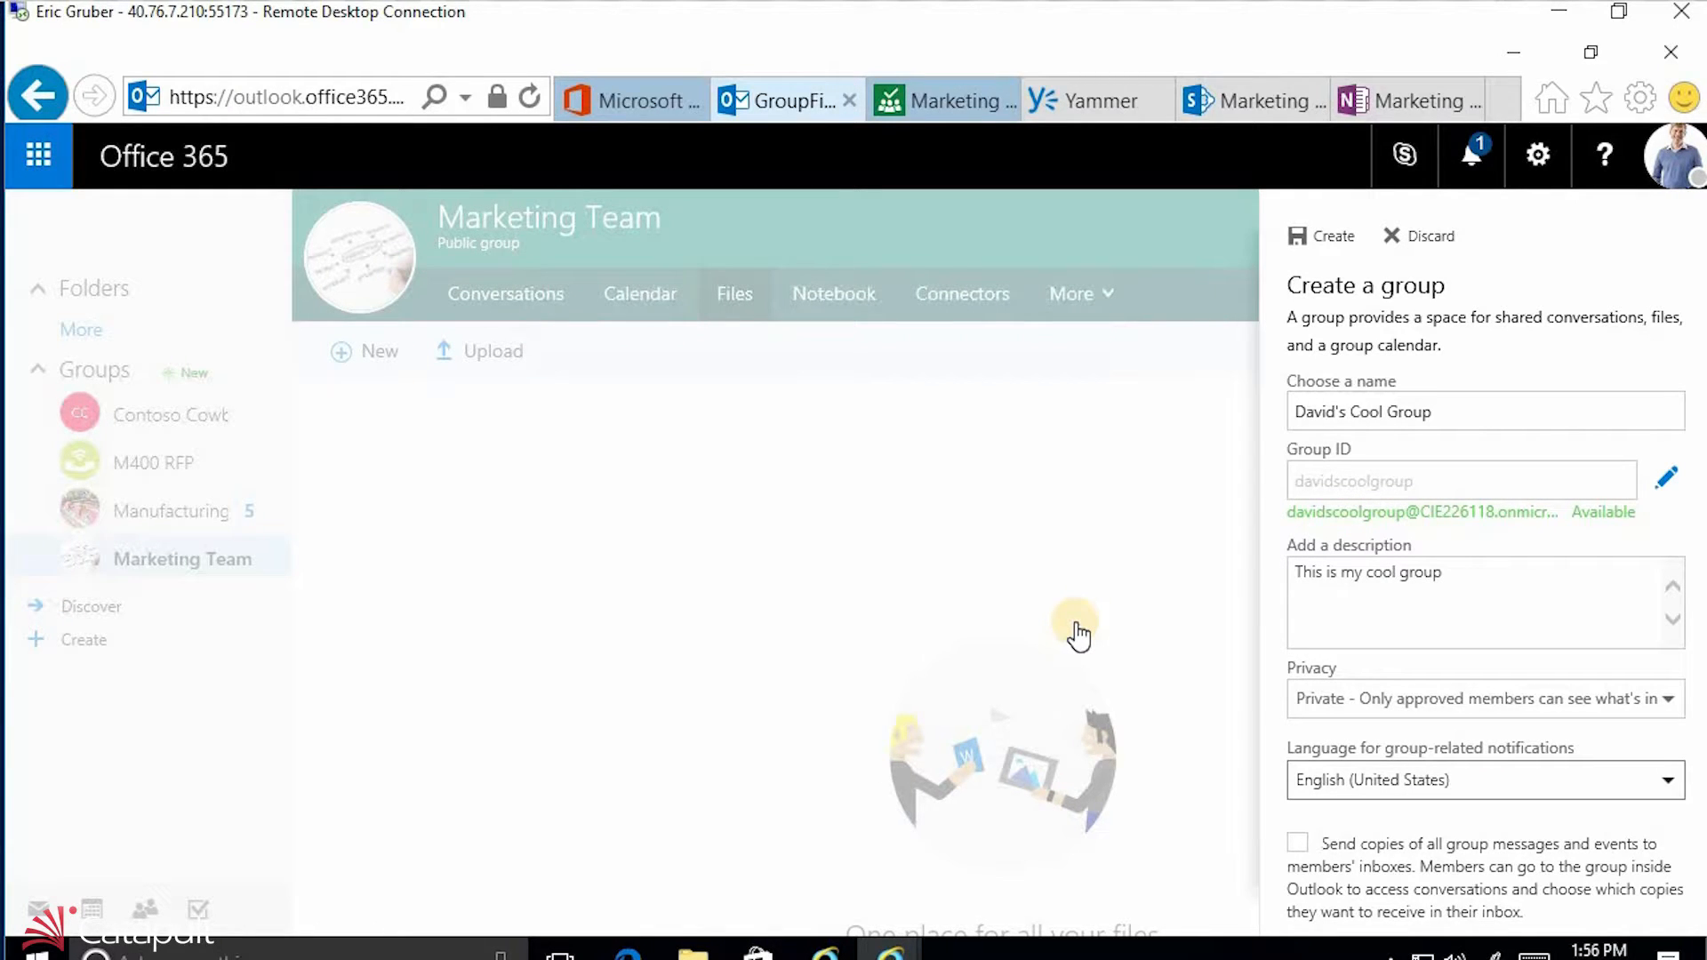
{"action": "key", "text": "Tab"}
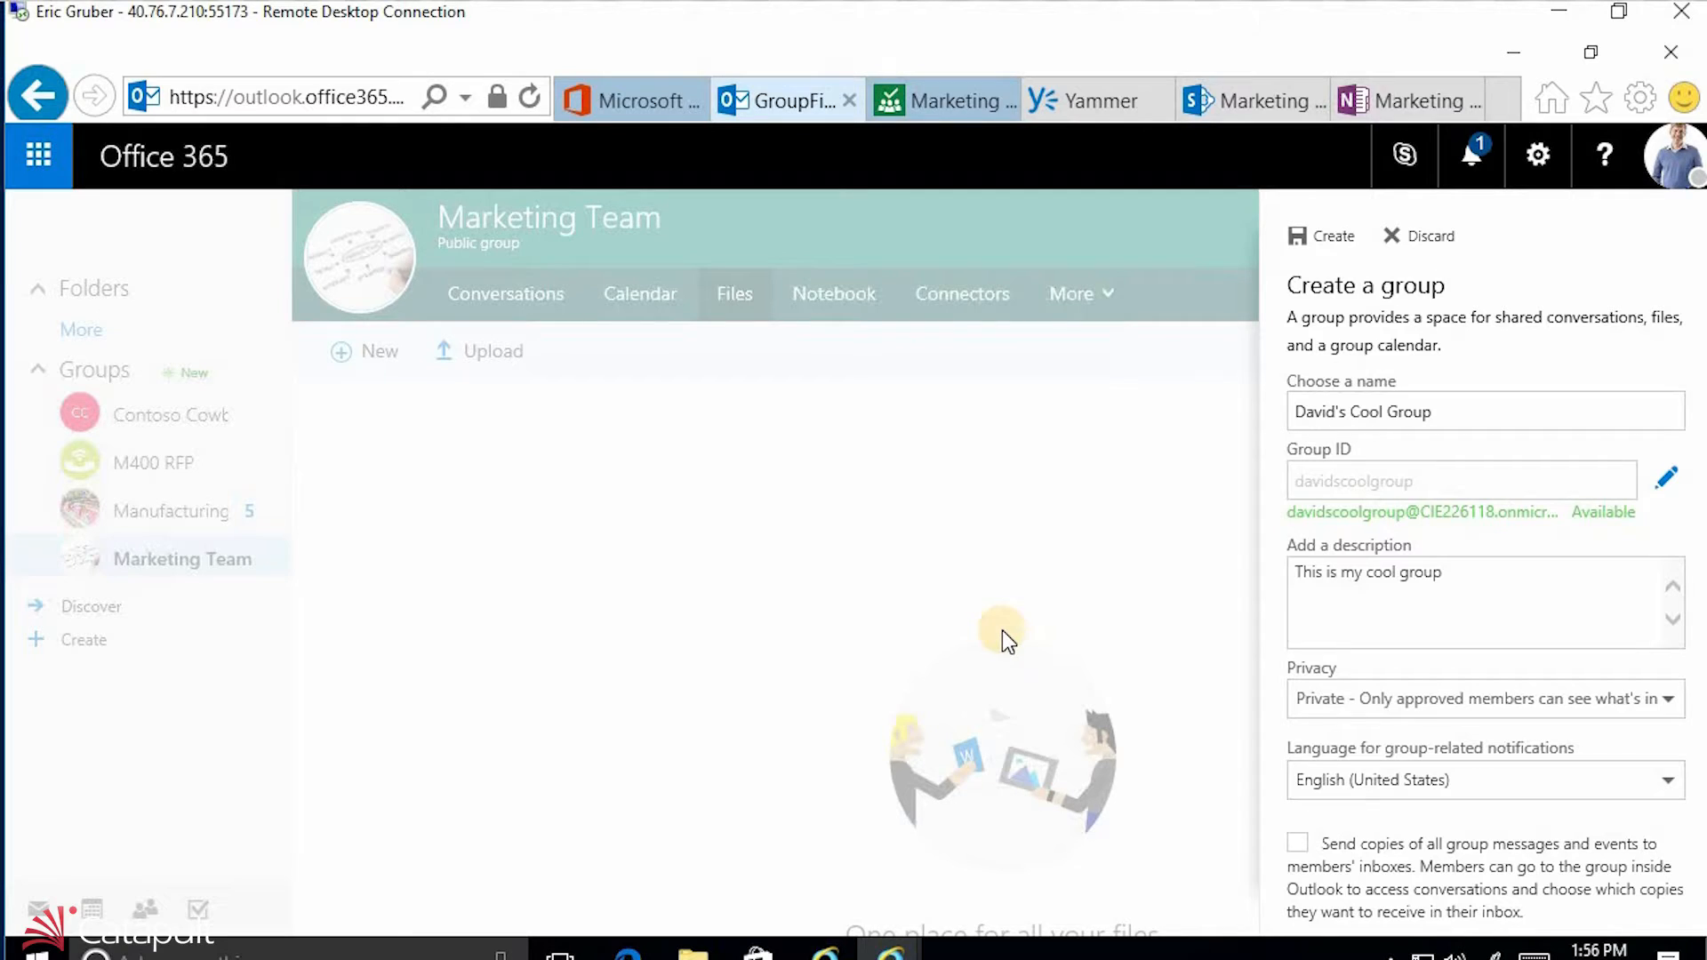
{"action": "key", "text": "space"}
{"action": "left_click", "coordinate": [1051, 188]}
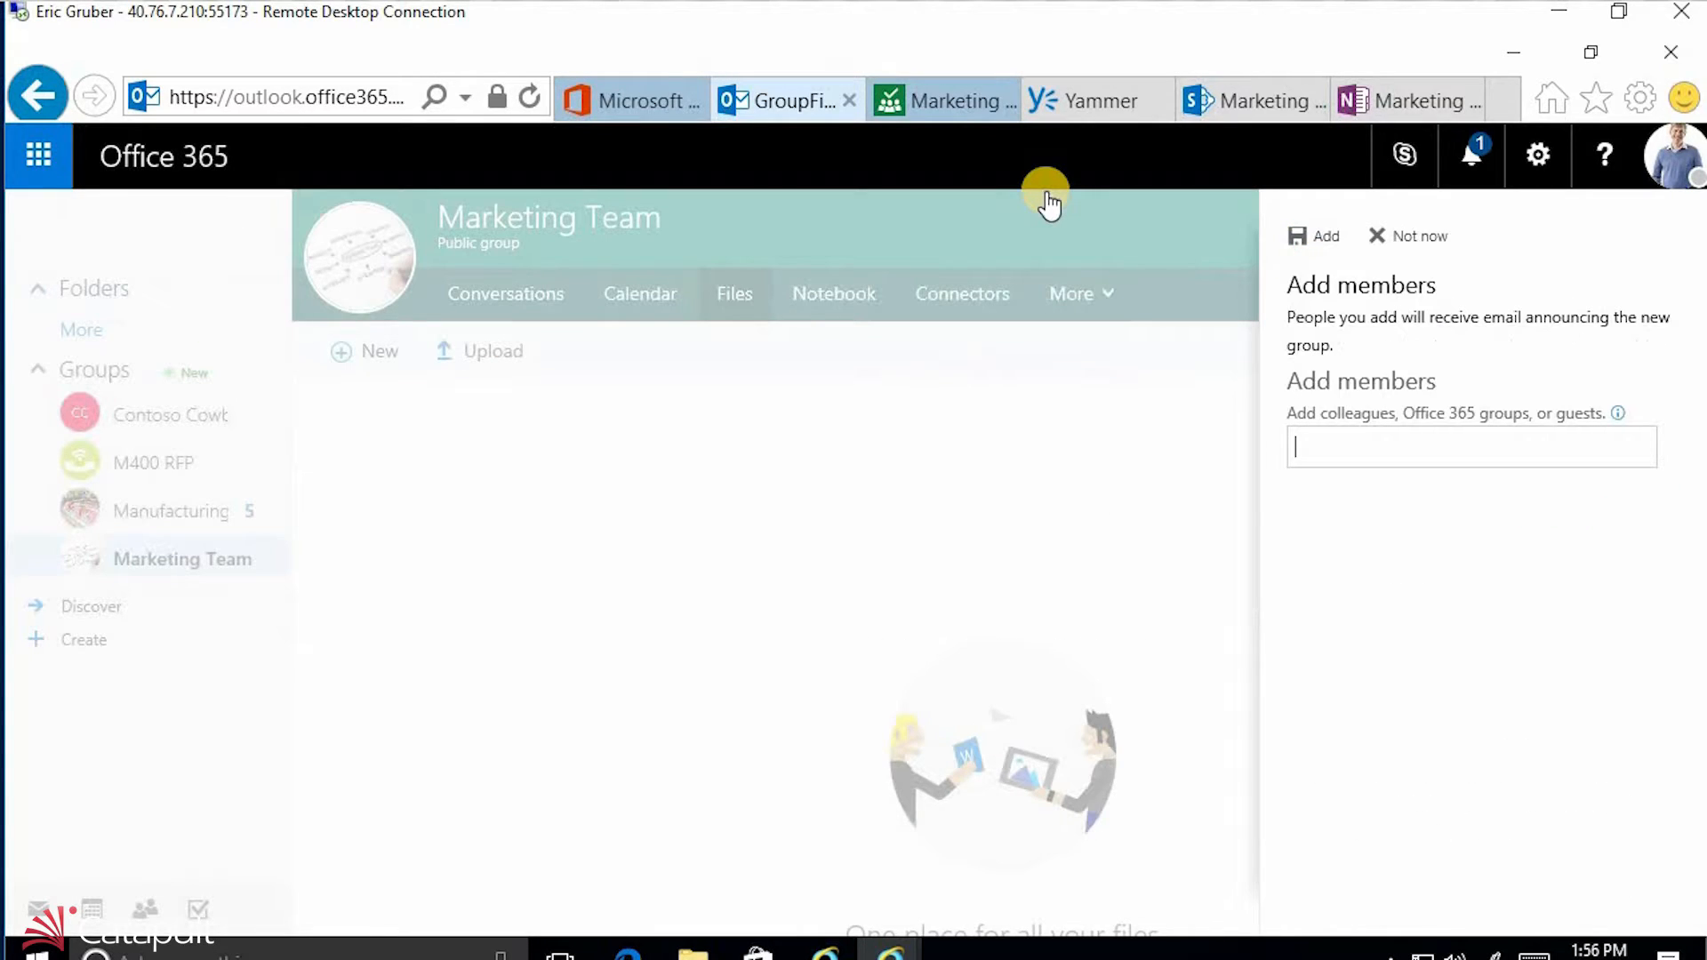
Add three colleagues from the directory as members of the new private group and save the member list.
{"action": "left_click", "coordinate": [1111, 361]}
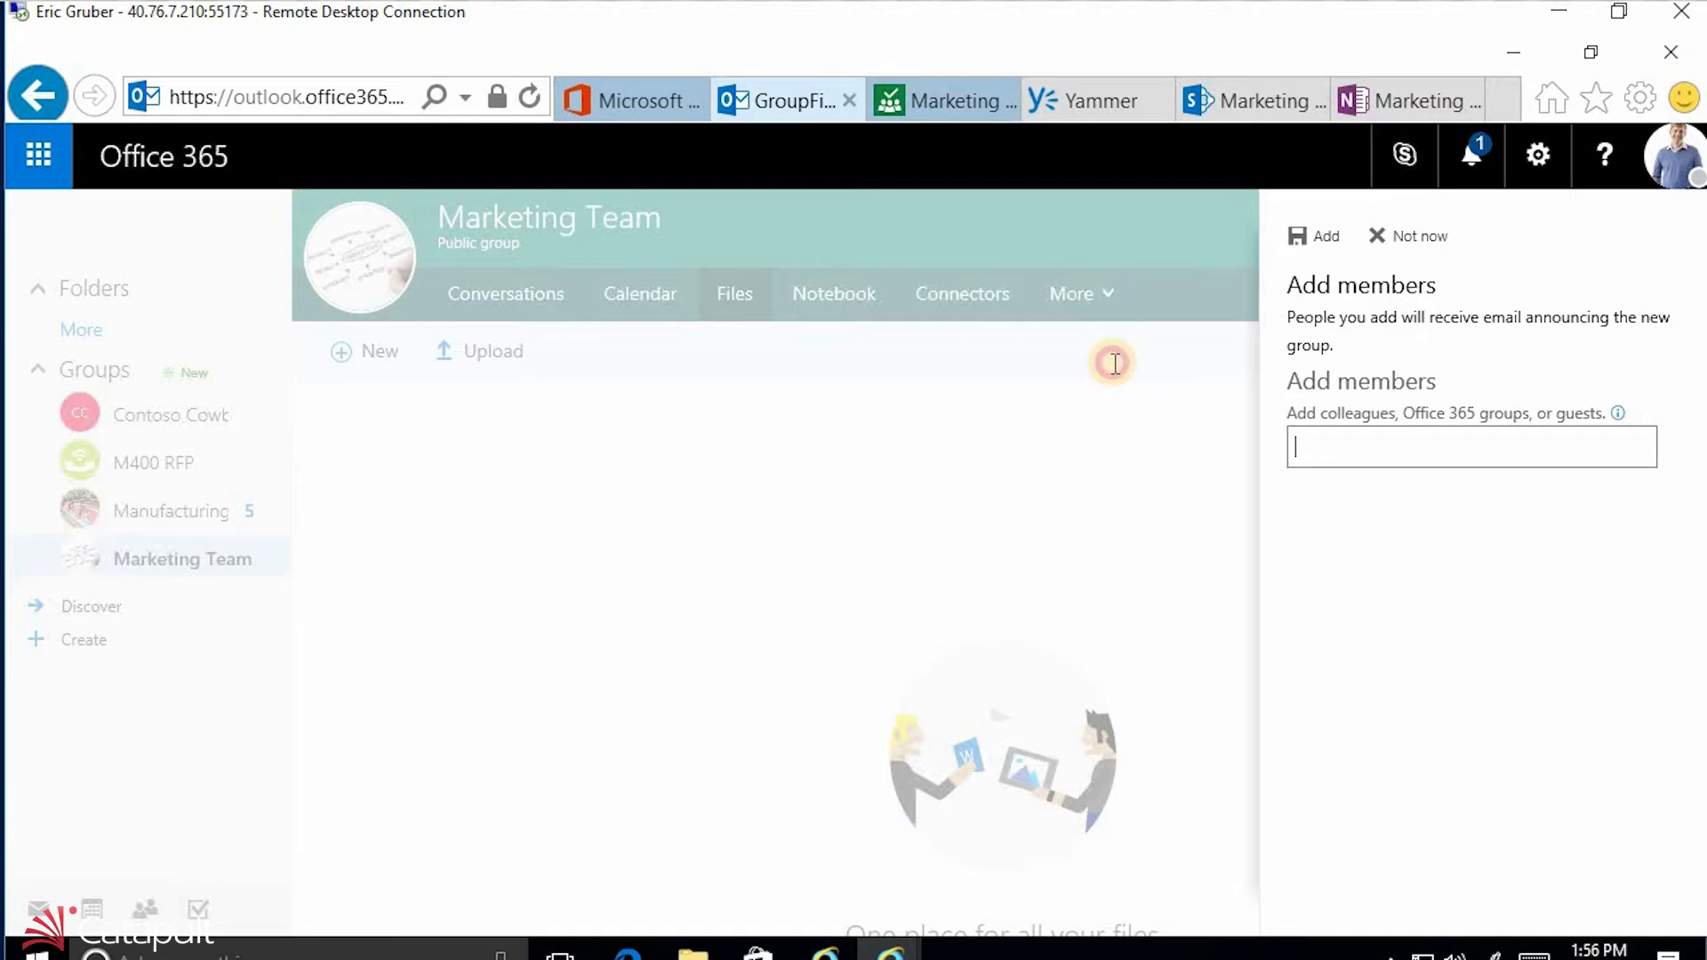
{"action": "type", "text": "amy"}
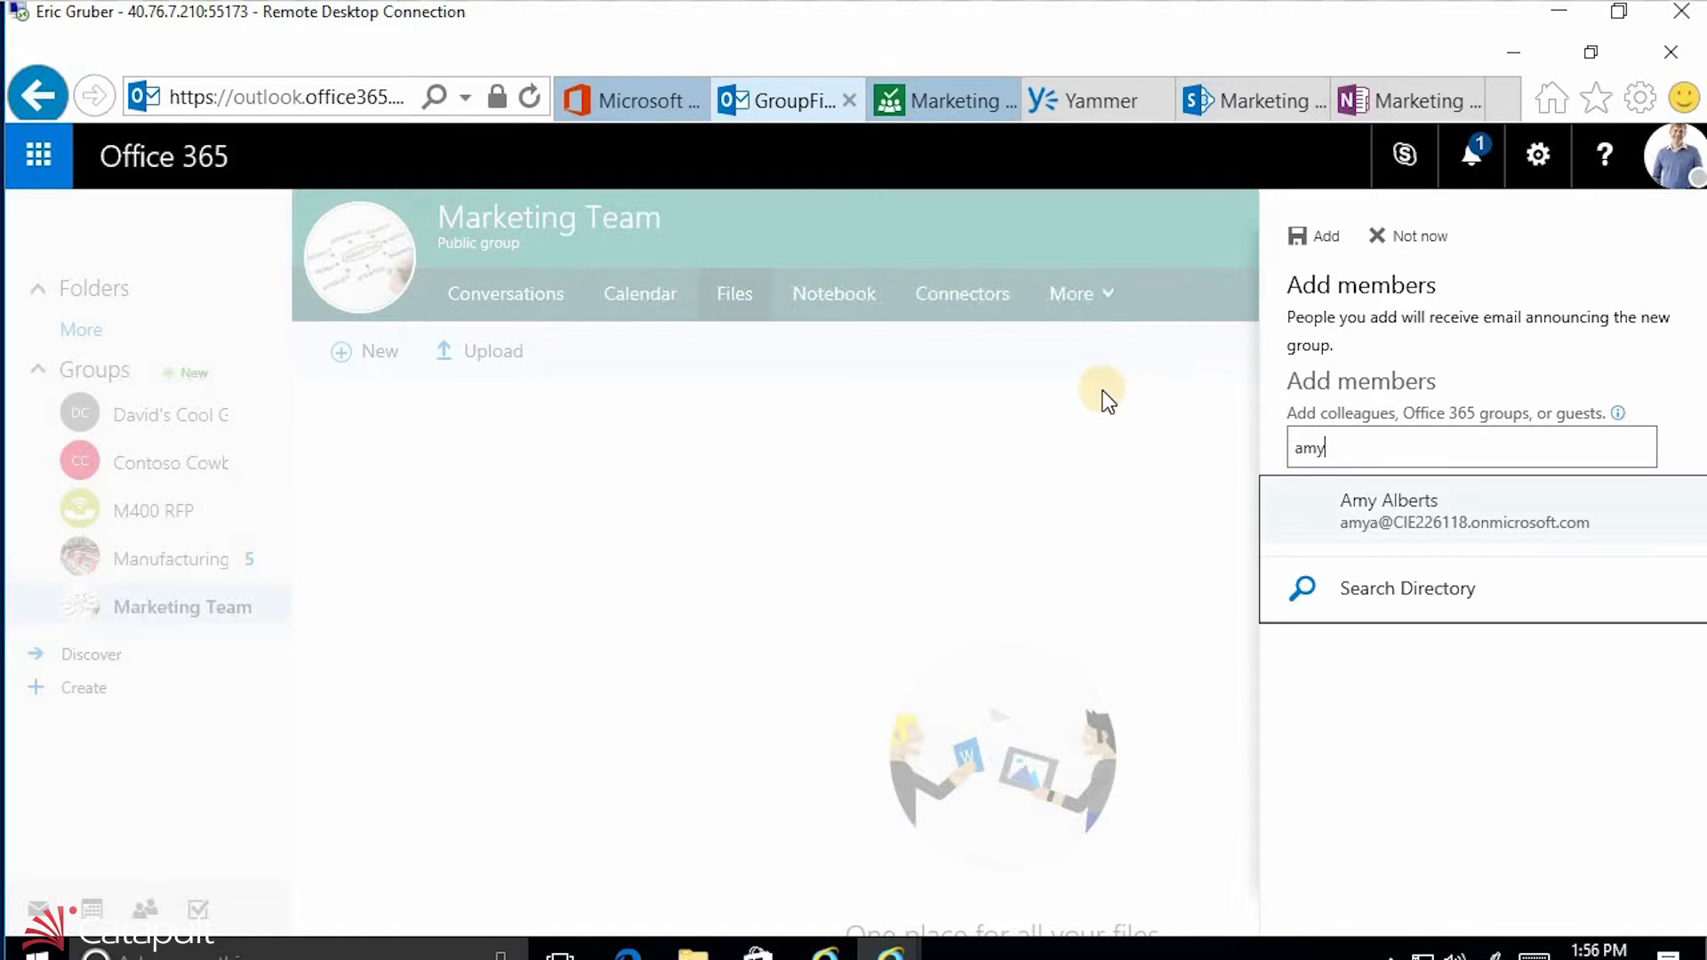
{"action": "left_click", "coordinate": [1100, 398]}
{"action": "key", "text": "Down"}
{"action": "key", "text": "Return"}
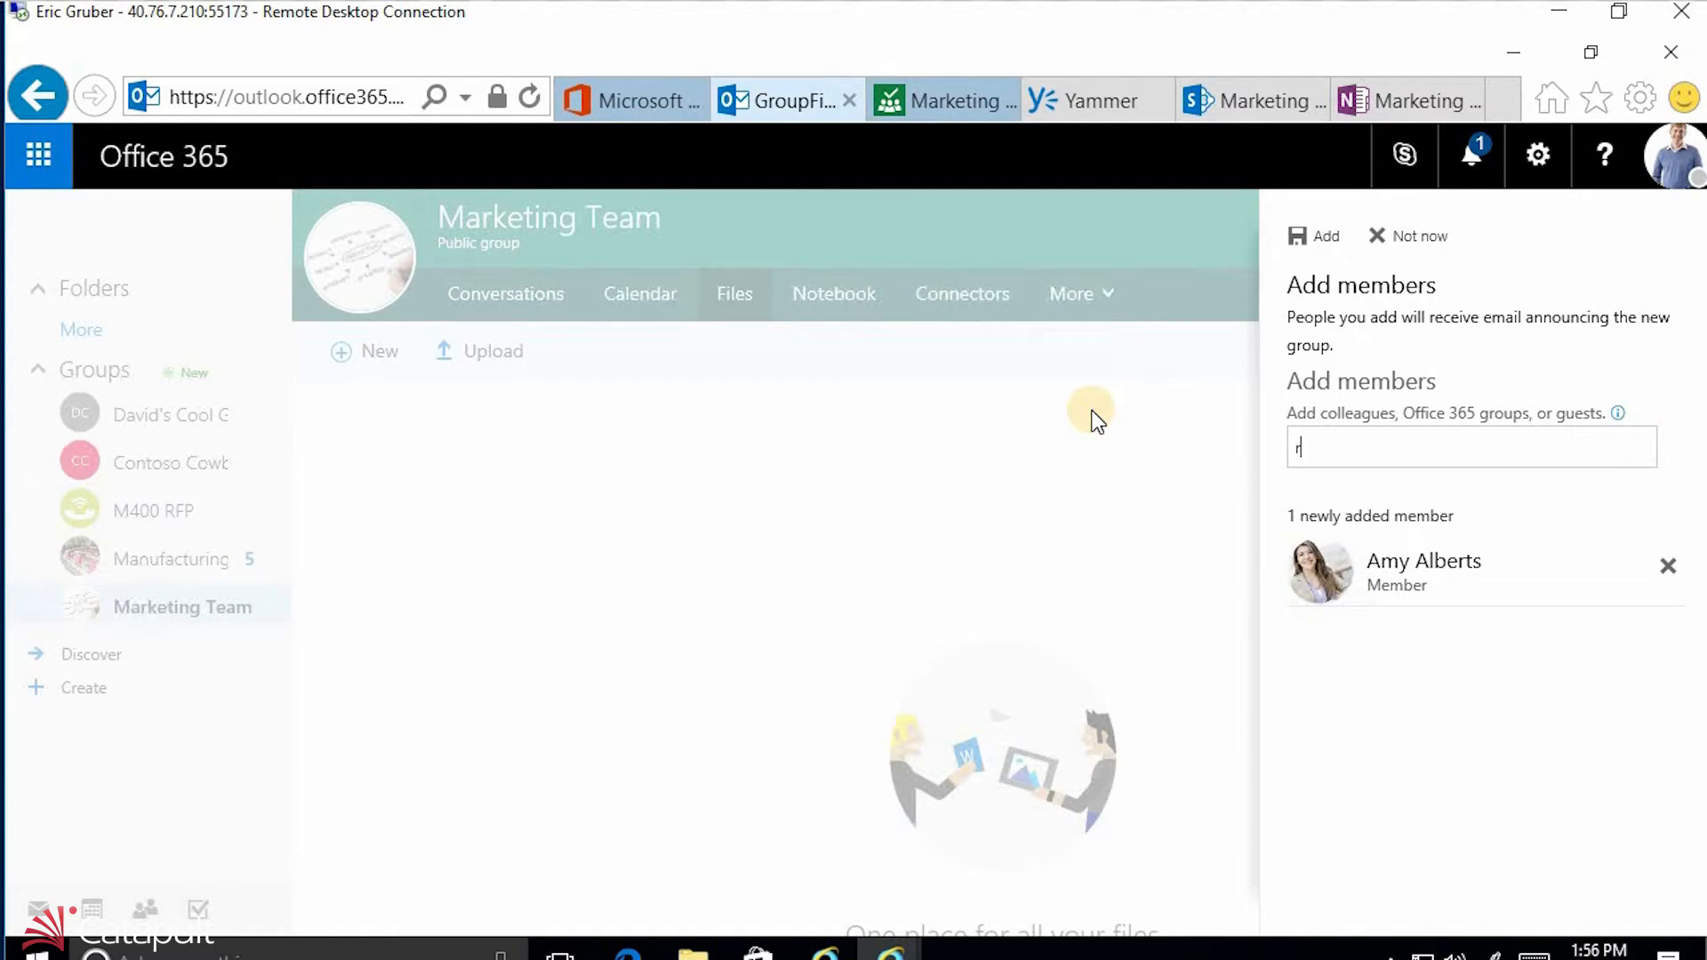
{"action": "type", "text": "ren"}
{"action": "key", "text": "Down"}
{"action": "key", "text": "Return"}
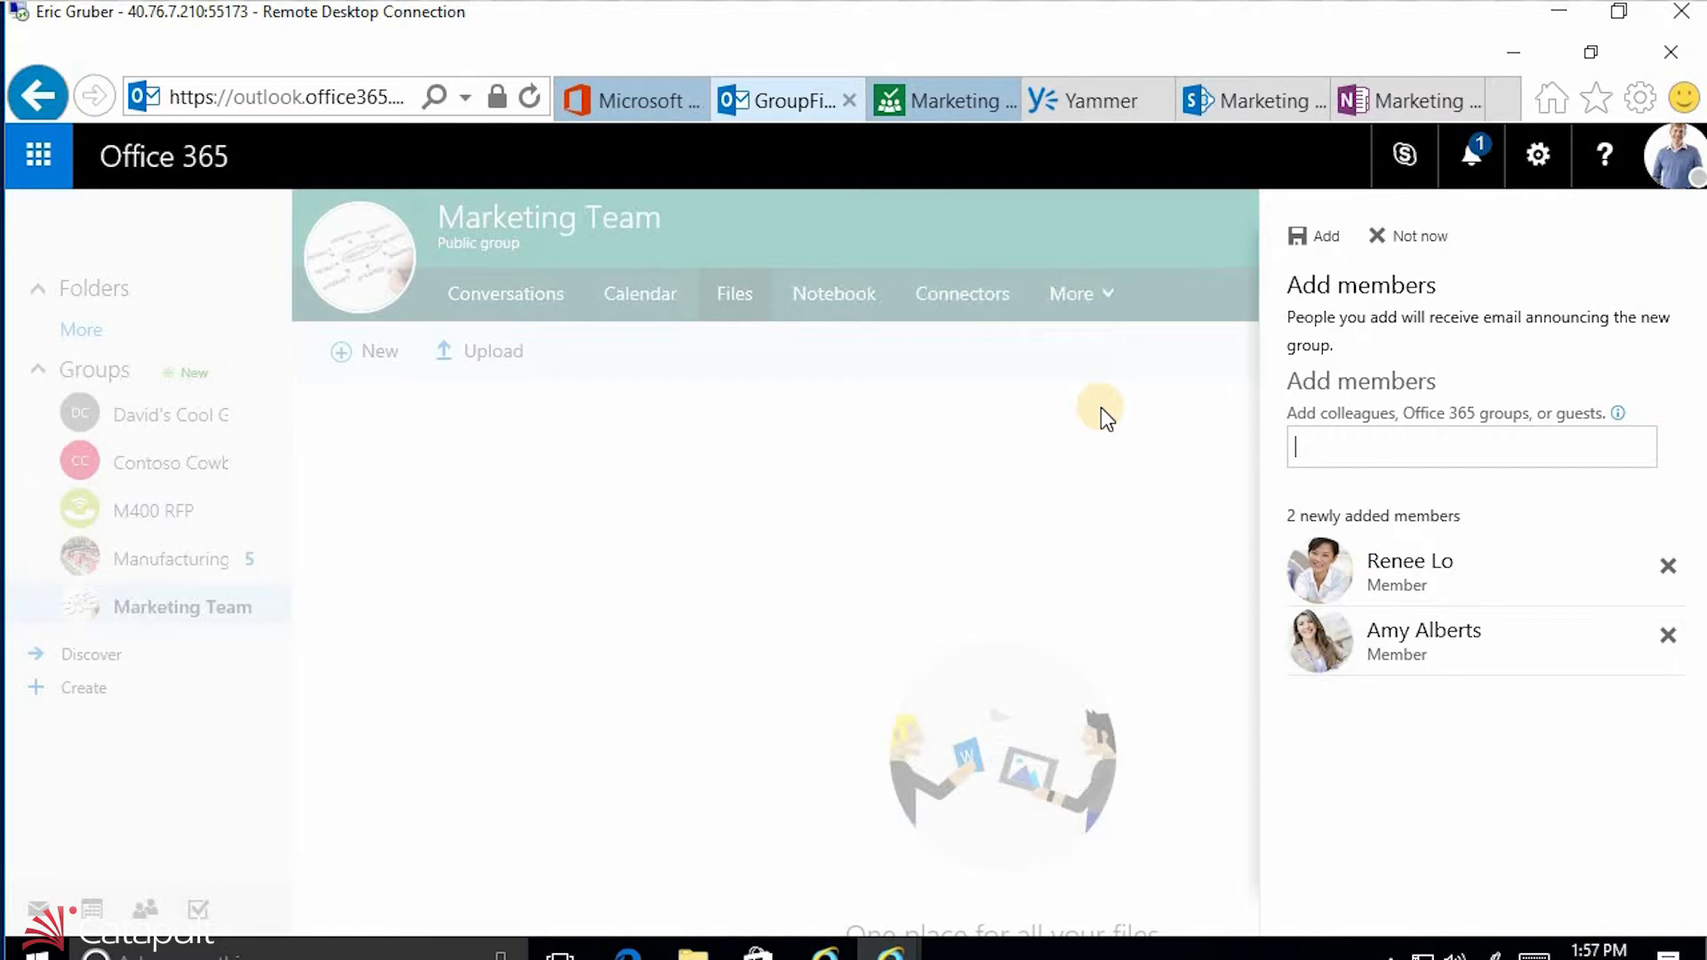
{"action": "type", "text": "dan"}
{"action": "key", "text": "Down"}
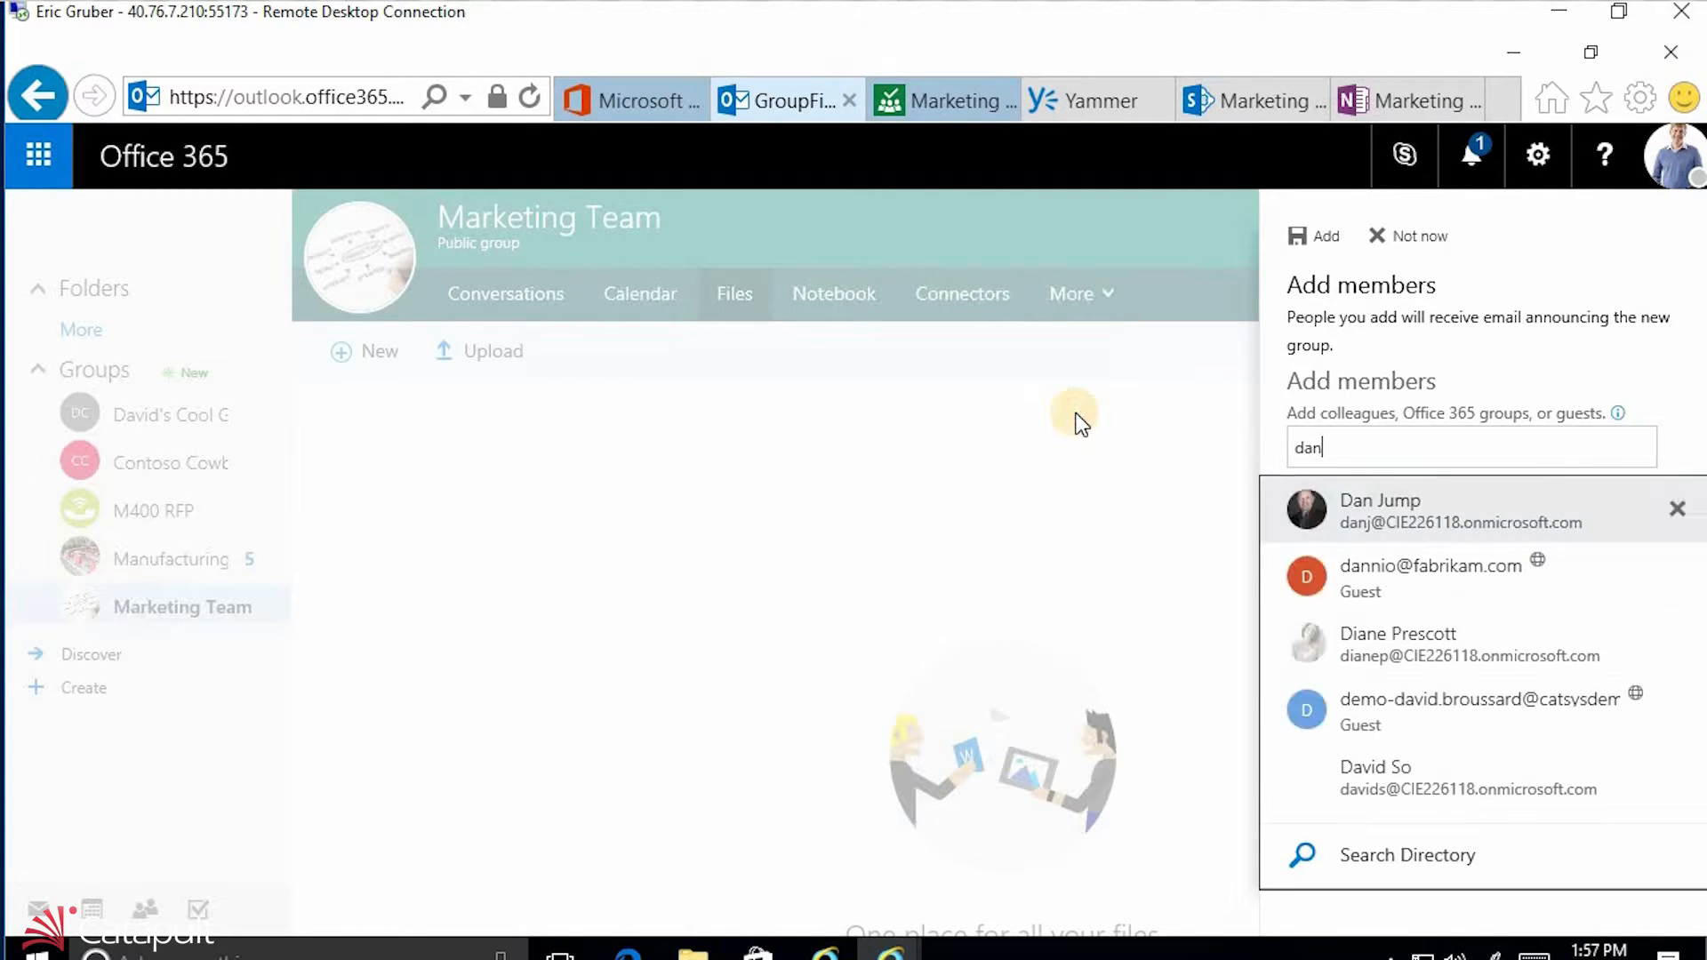
{"action": "key", "text": "Return"}
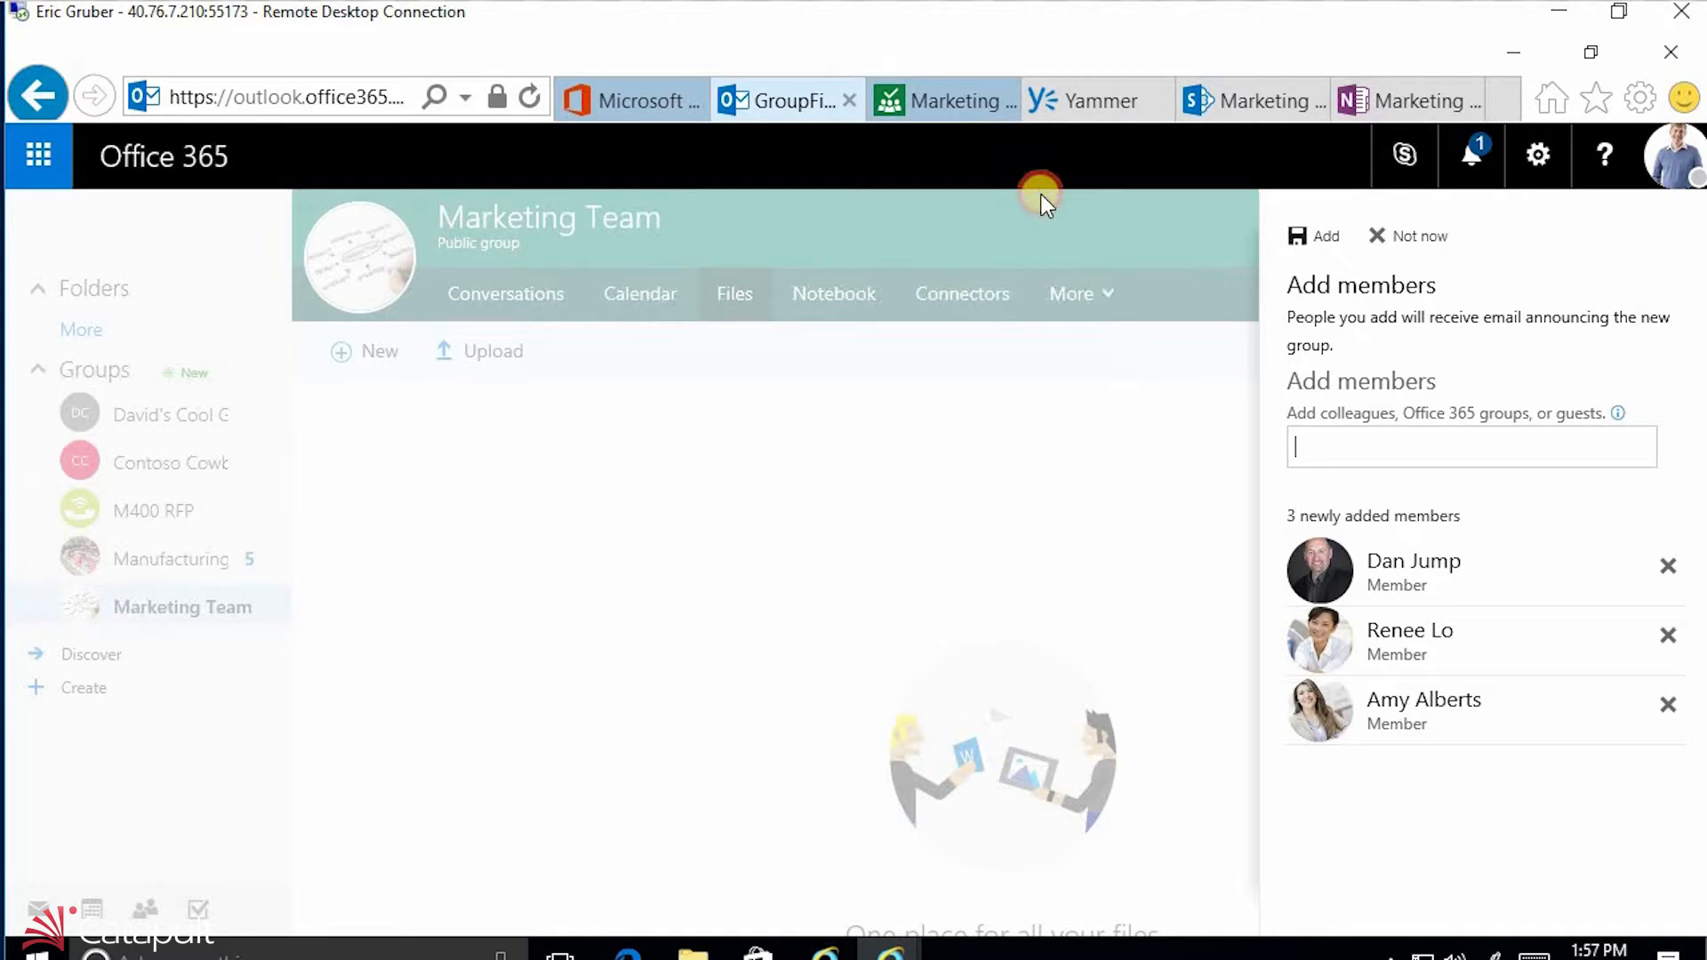
{"action": "left_click", "coordinate": [1301, 237]}
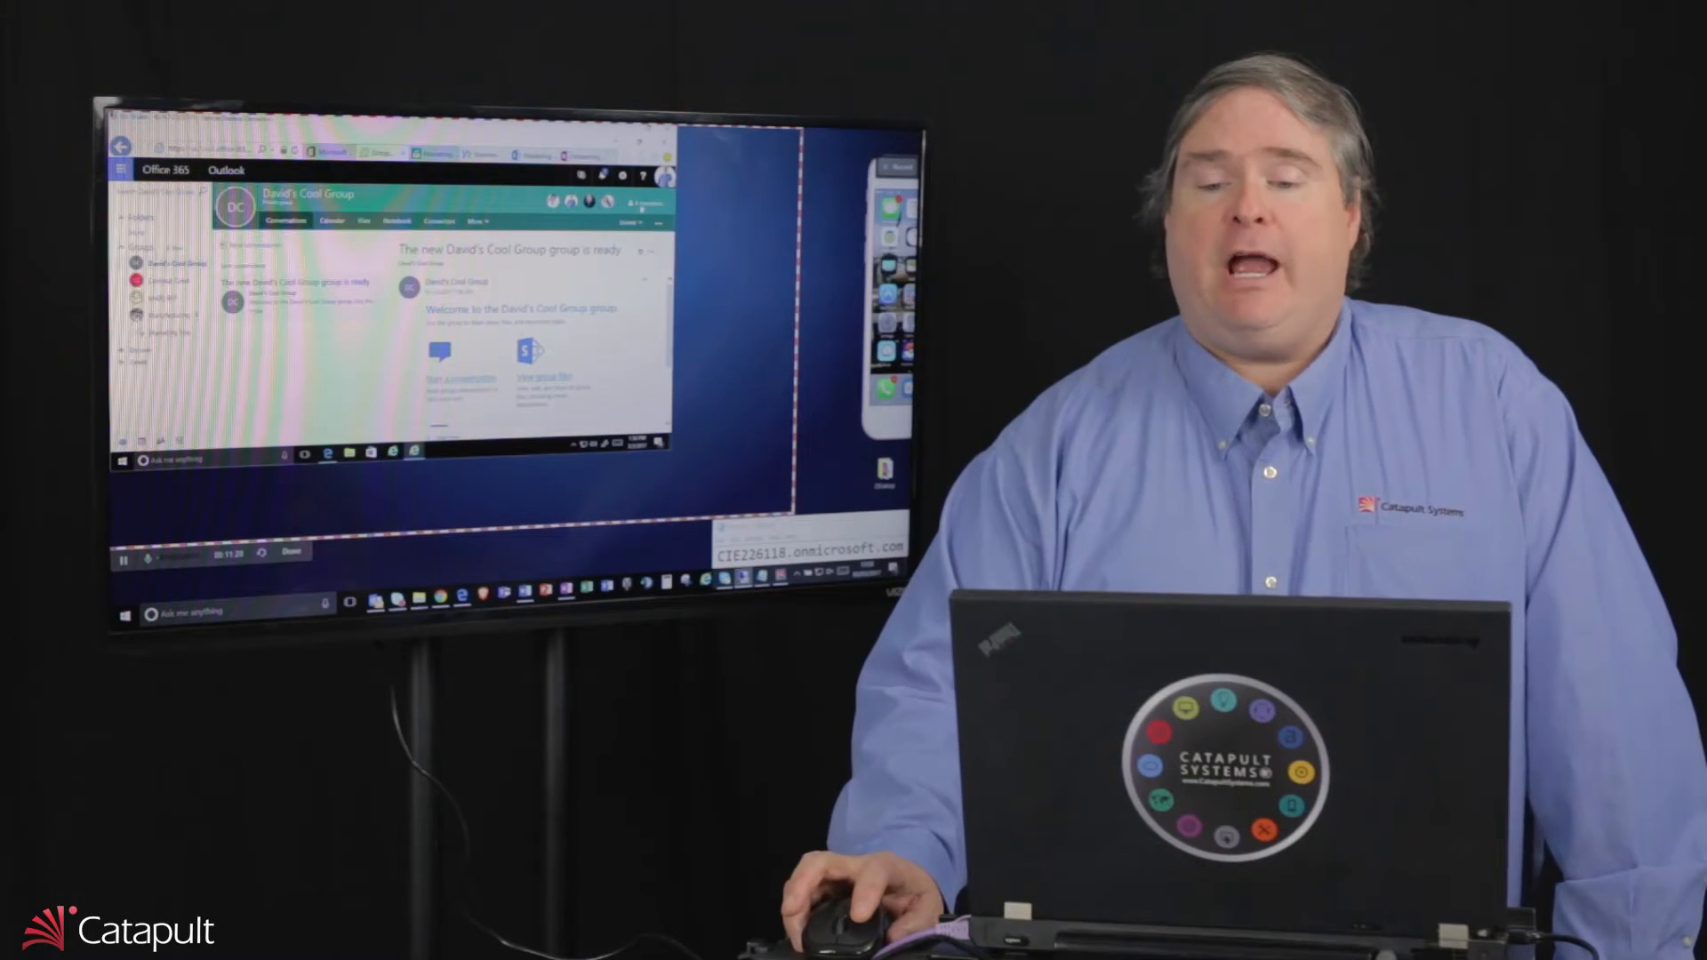
Open the new group's member list and view the options available for one of its members.
{"action": "left_click", "coordinate": [364, 221]}
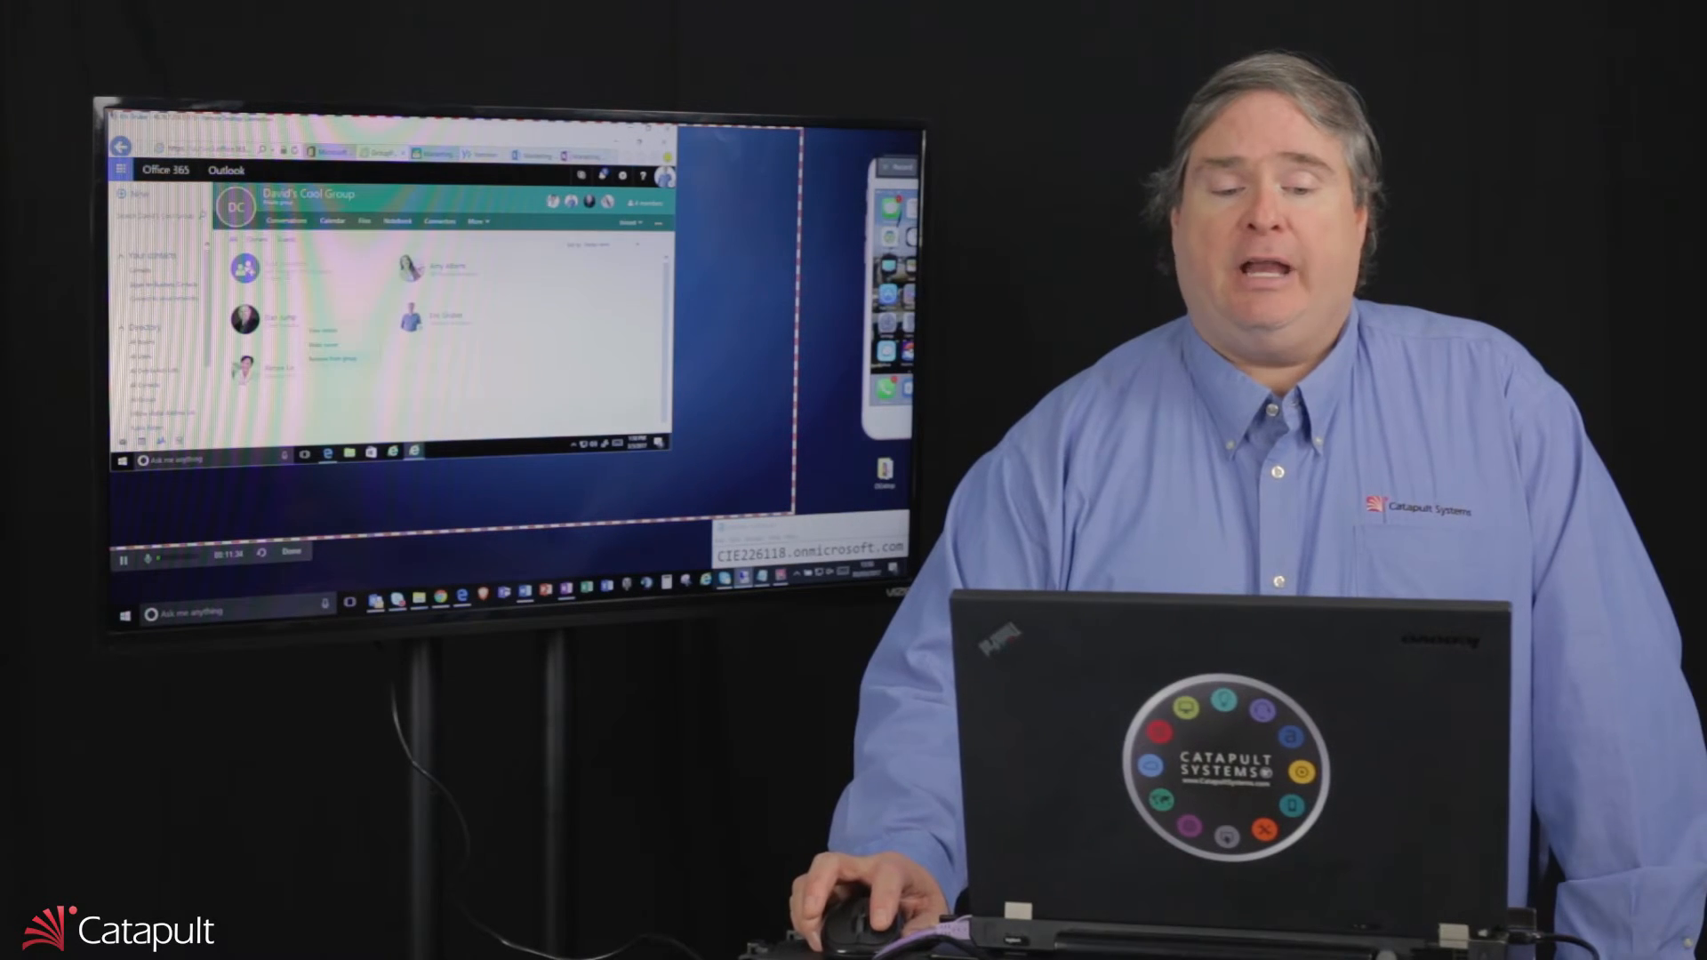
{"action": "left_click", "coordinate": [314, 348]}
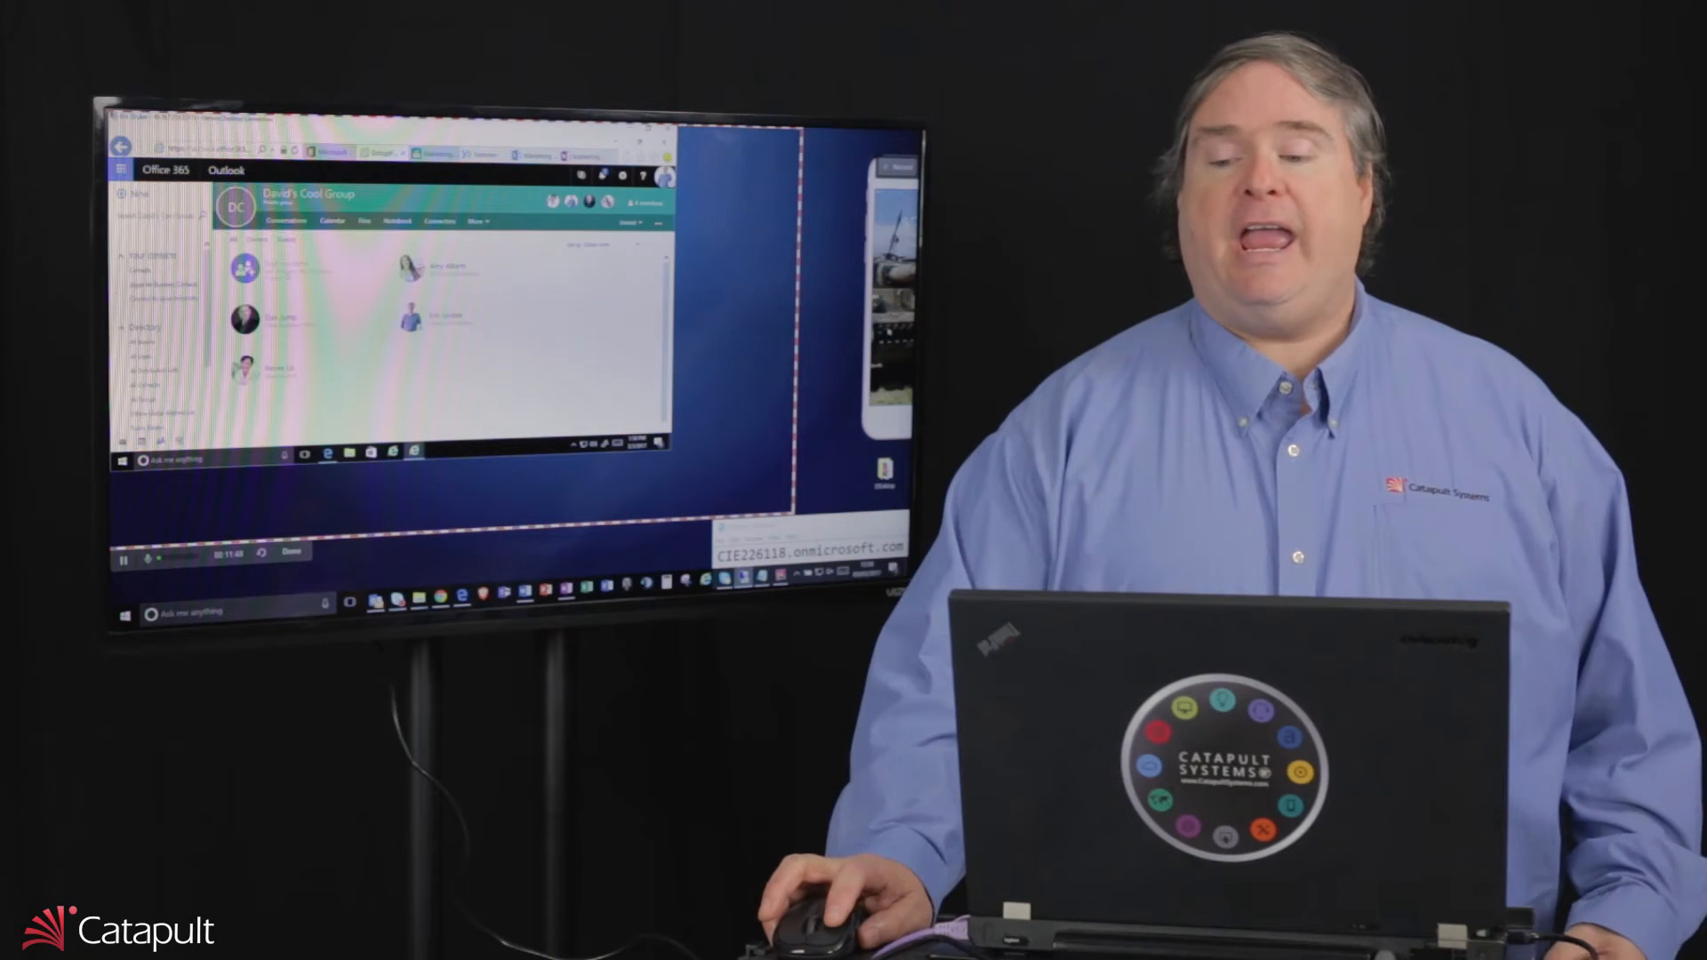
Place the mirrored phone screen over the new group's member page and open the group's conversations in Outlook.
{"action": "left_click_drag", "start_coordinate": [892, 331], "coordinate": [446, 300]}
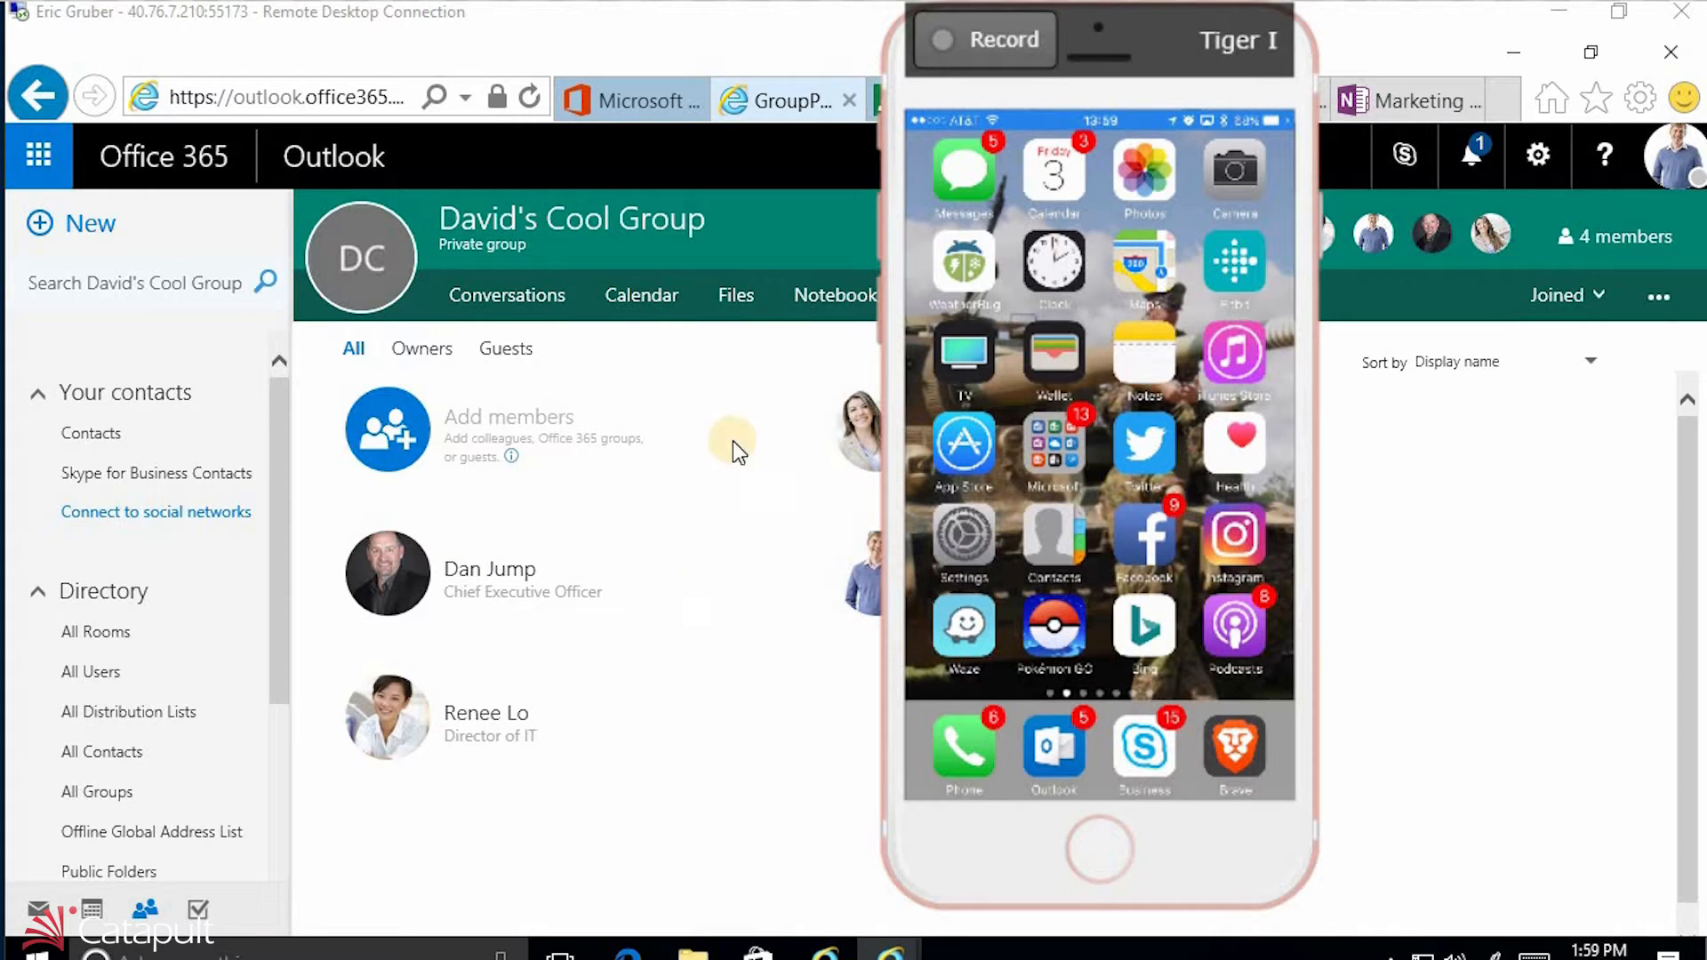
{"action": "left_click_drag", "start_coordinate": [735, 75], "coordinate": [688, 191]}
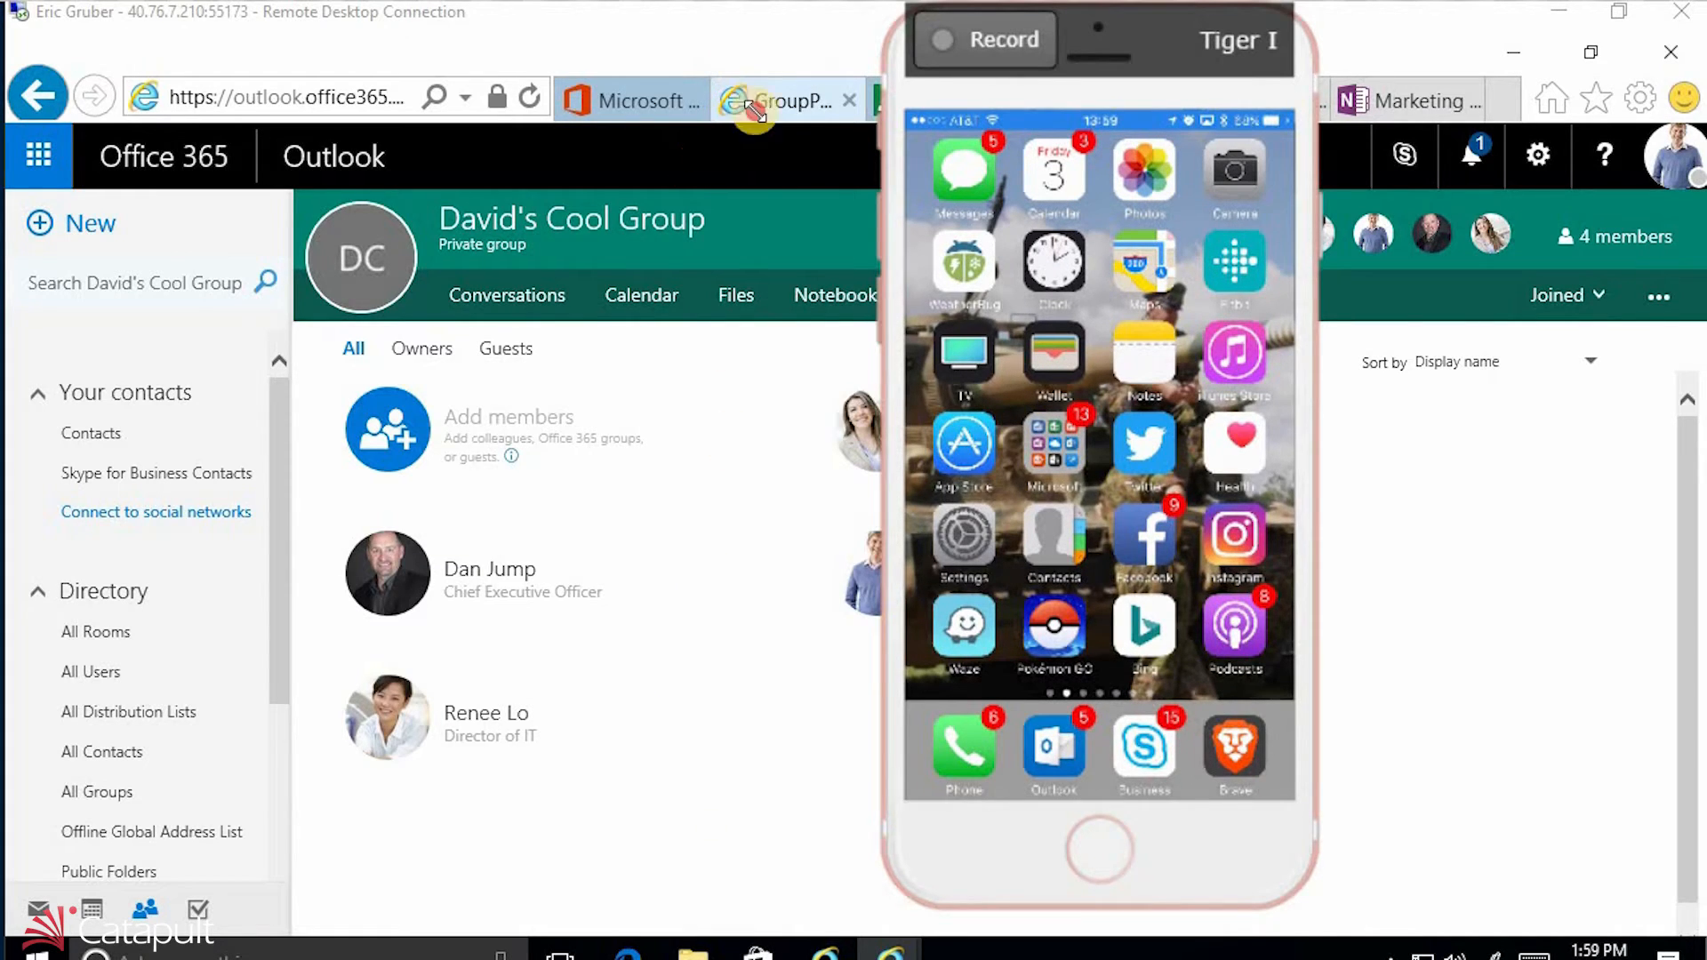
{"action": "left_click_drag", "start_coordinate": [824, 78], "coordinate": [824, 1]}
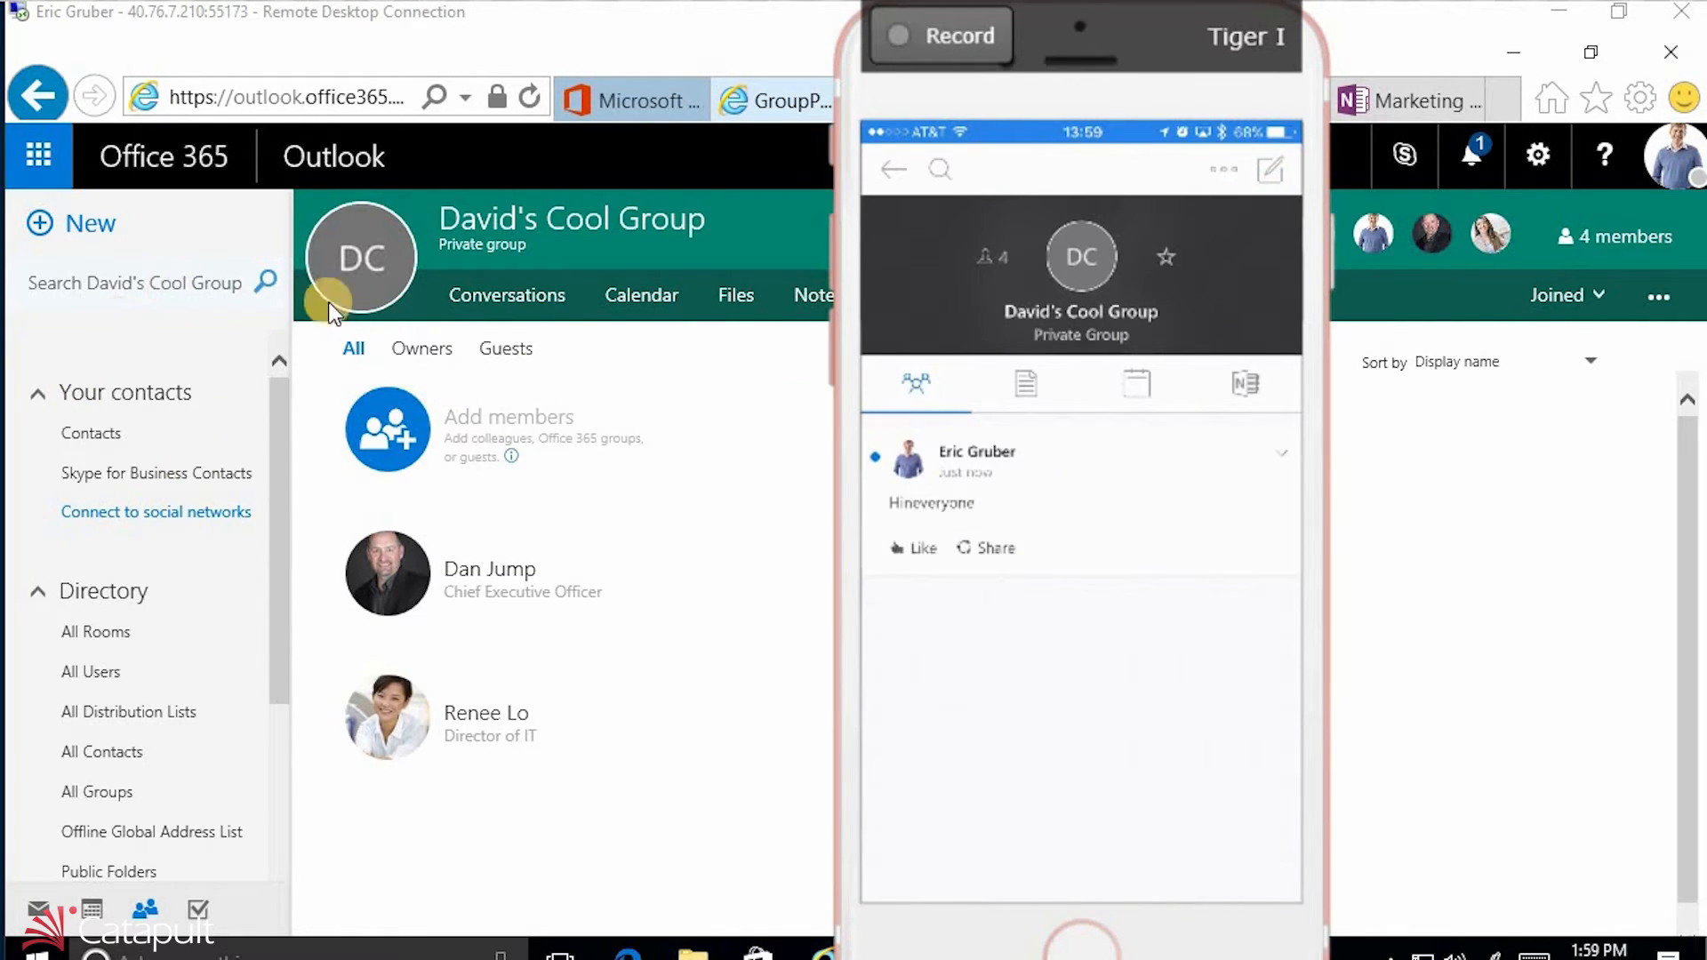
{"action": "left_click", "coordinate": [403, 232]}
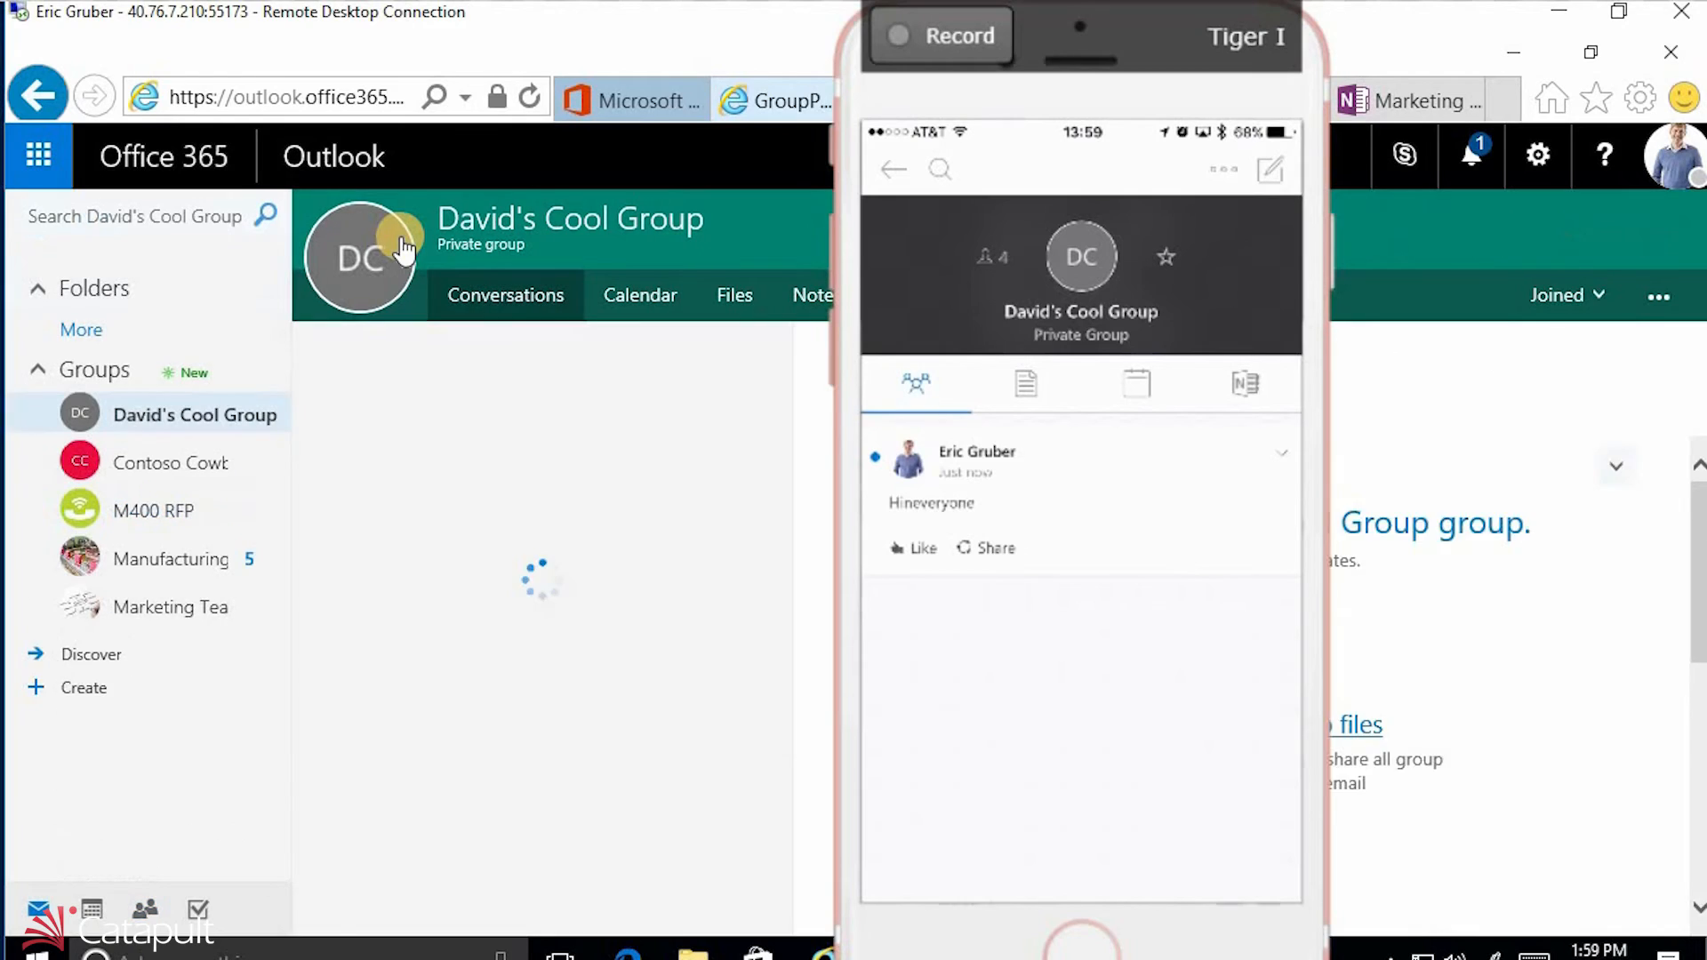